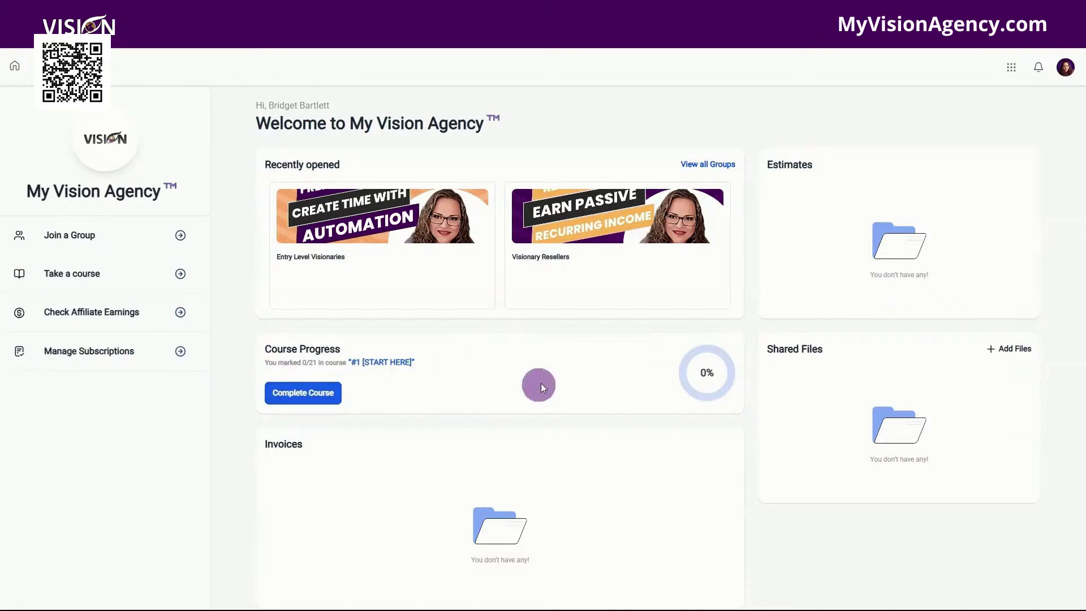
Step: Open the Visionary Resellers community feed from the apps grid and scroll through its posts
scroll(429, 434, "down", 4)
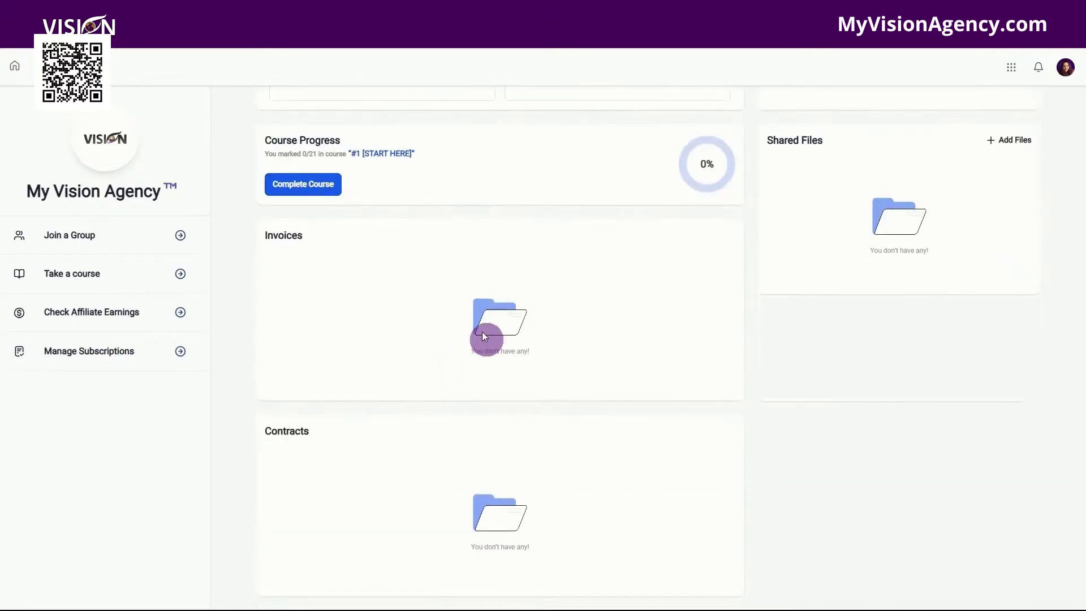
scroll(750, 415, "up", 4)
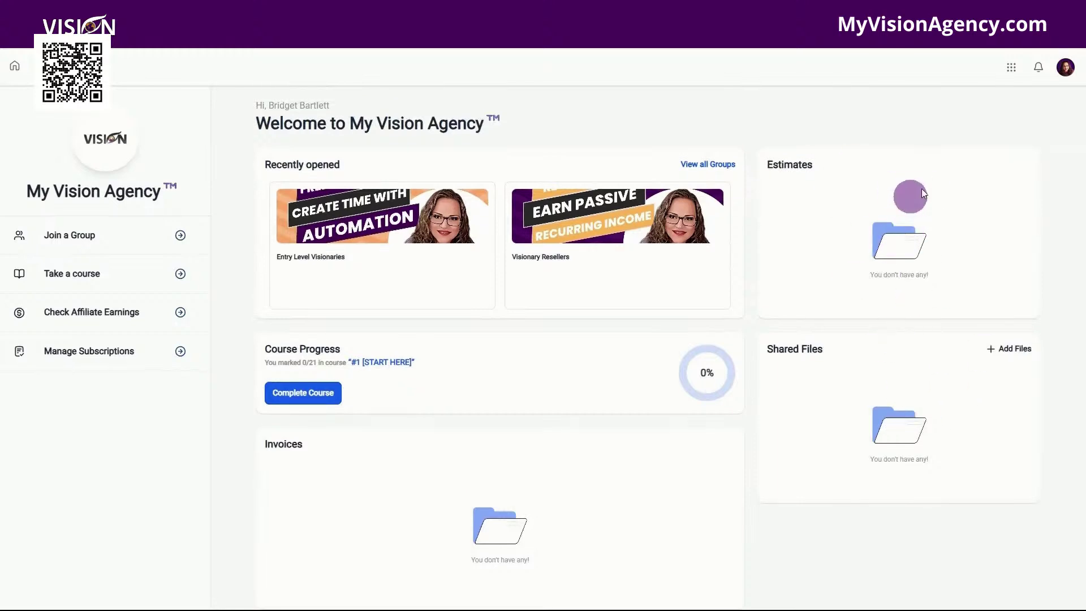
left_click(1011, 68)
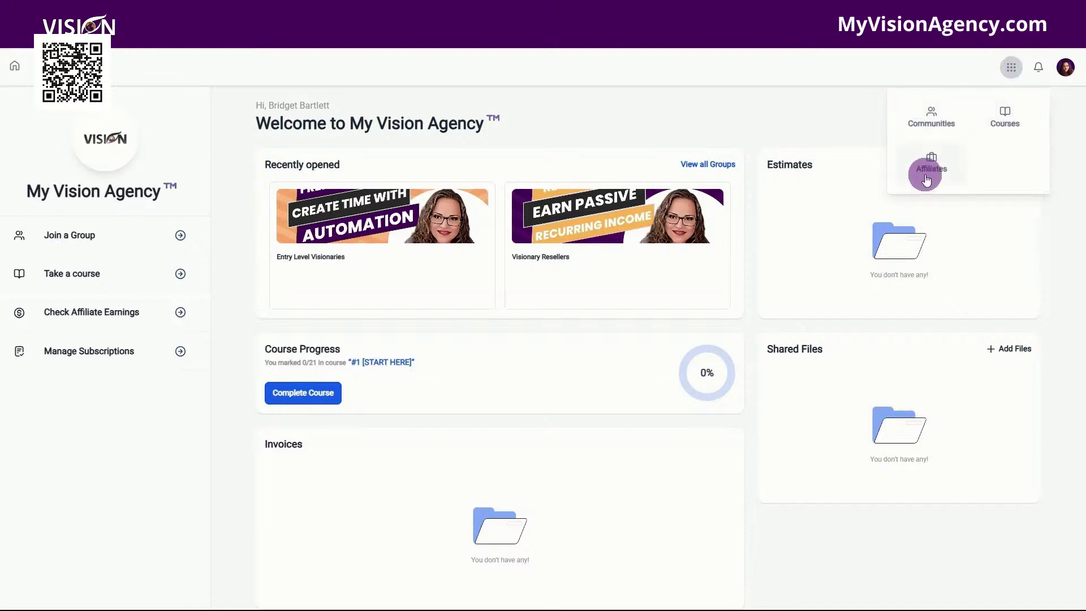
left_click(936, 123)
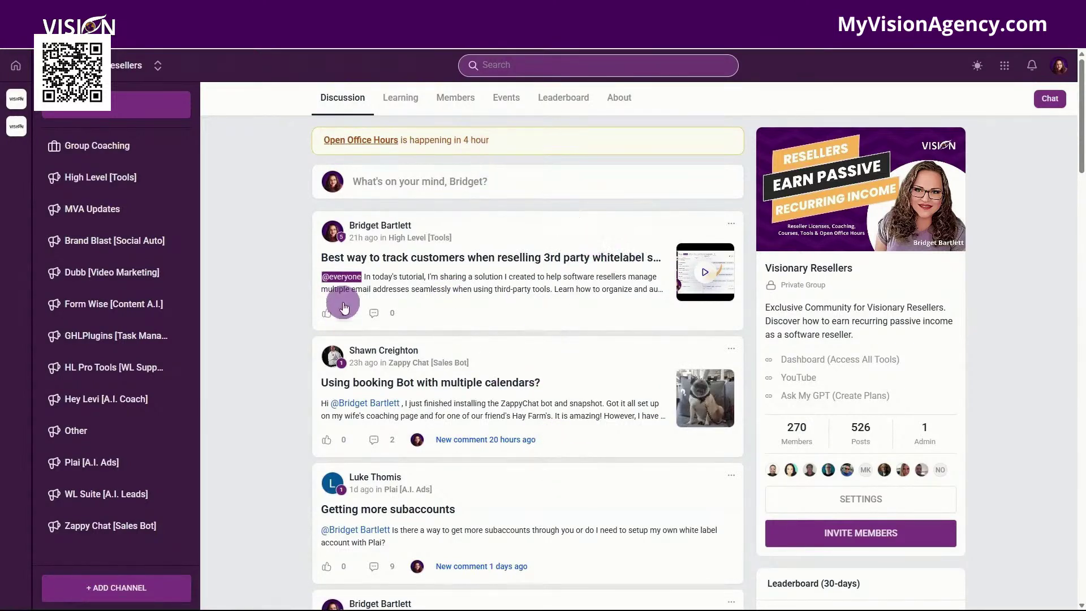
scroll(113, 298, "down", 2)
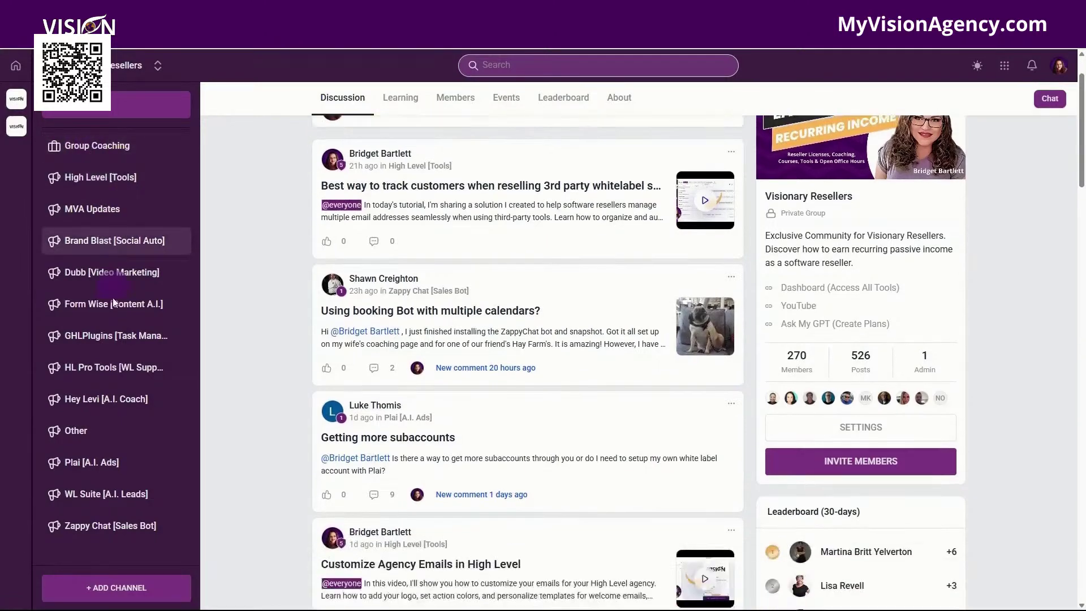
scroll(108, 300, "up", 2)
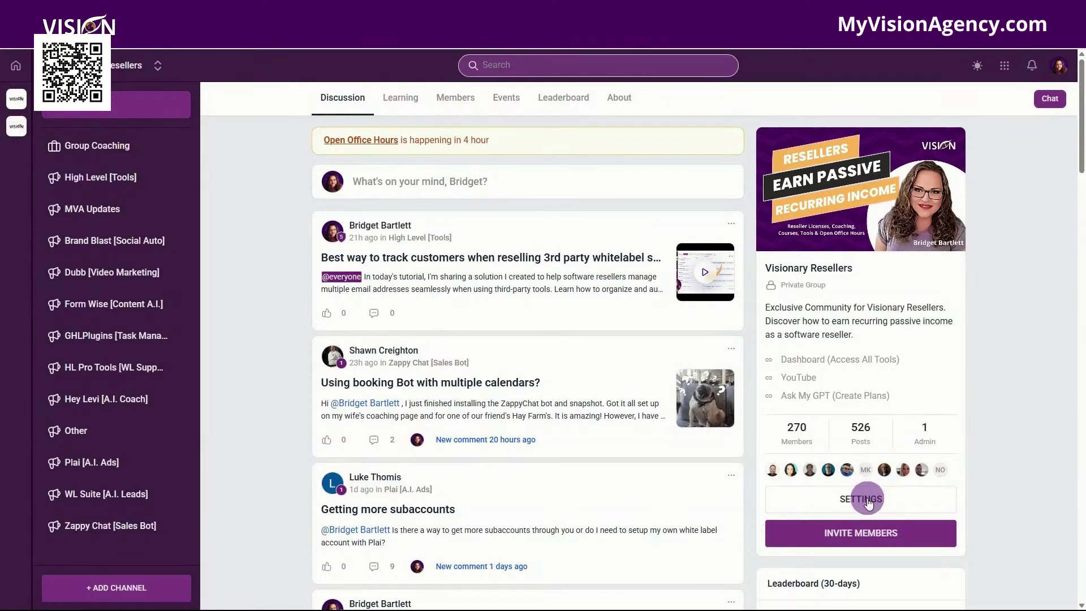
left_click(1005, 65)
Step: Browse the Courses library from the apps grid
left_click(1034, 113)
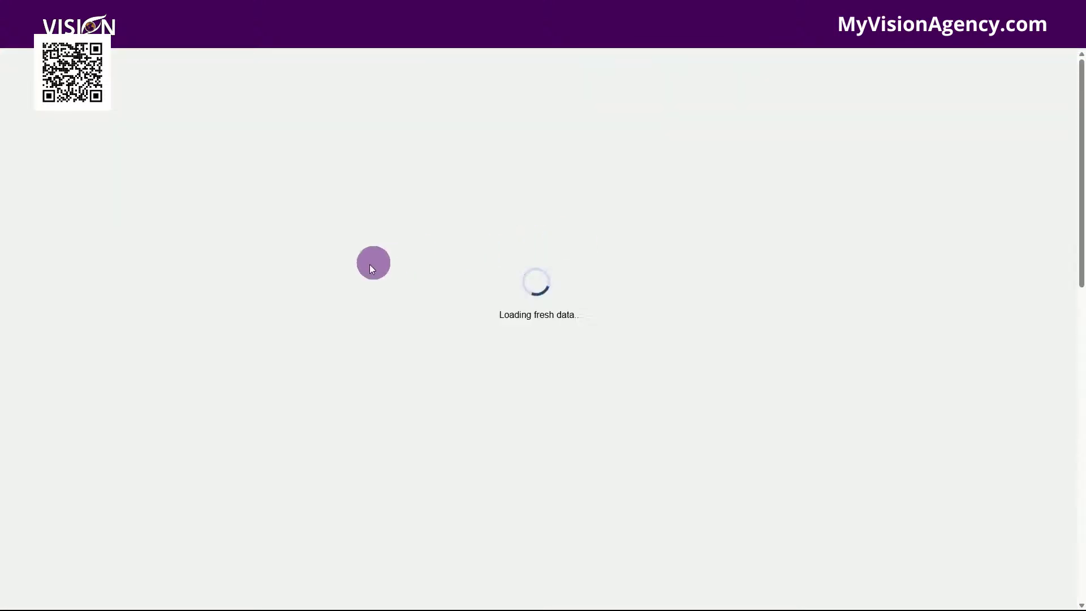
scroll(649, 299, "down", 12)
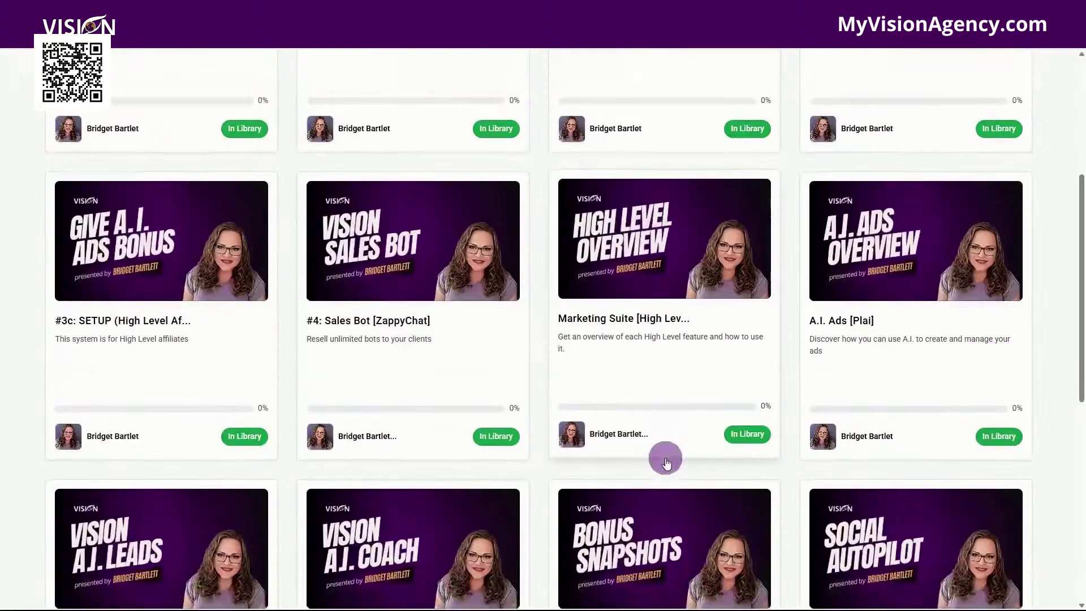
scroll(684, 482, "up", 12)
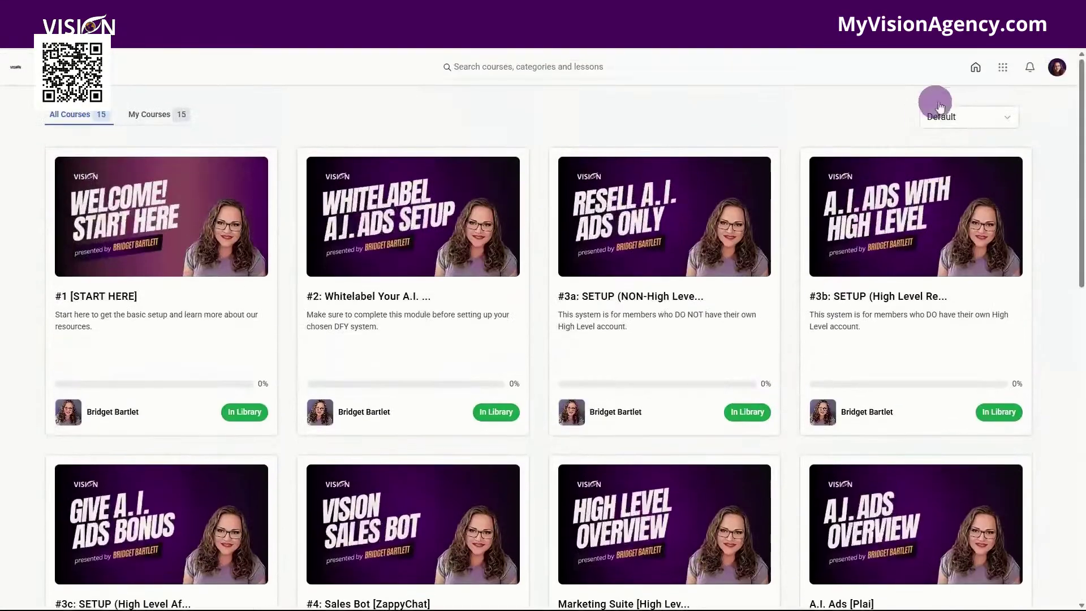
Step: Tour the affiliate dashboard's Sub Affiliates, Leads/Customers, Commissions, Payout Methods and Media, then return home
left_click(1003, 67)
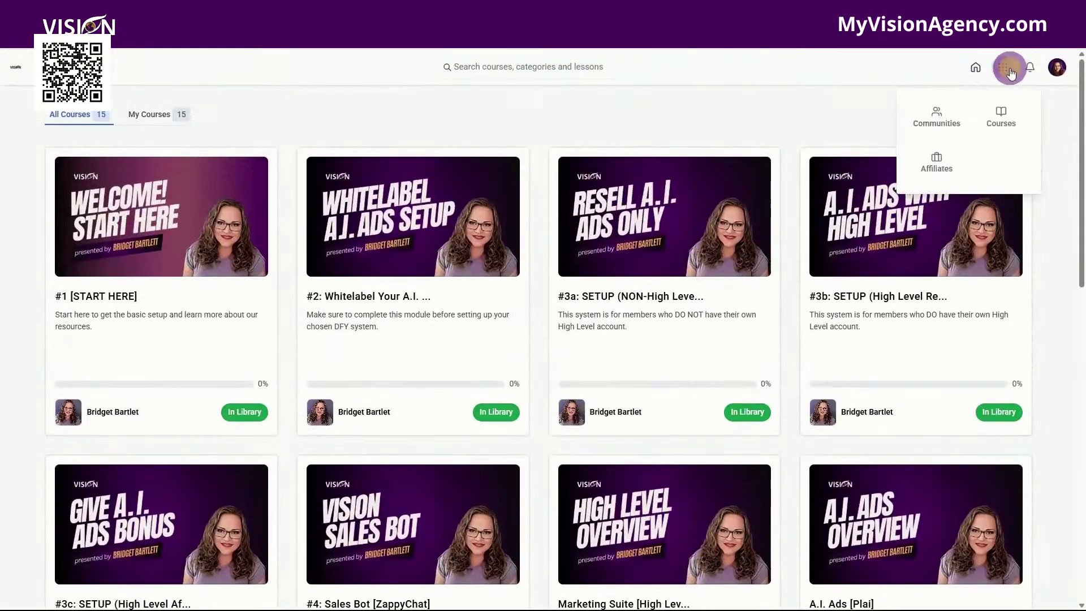
left_click(931, 172)
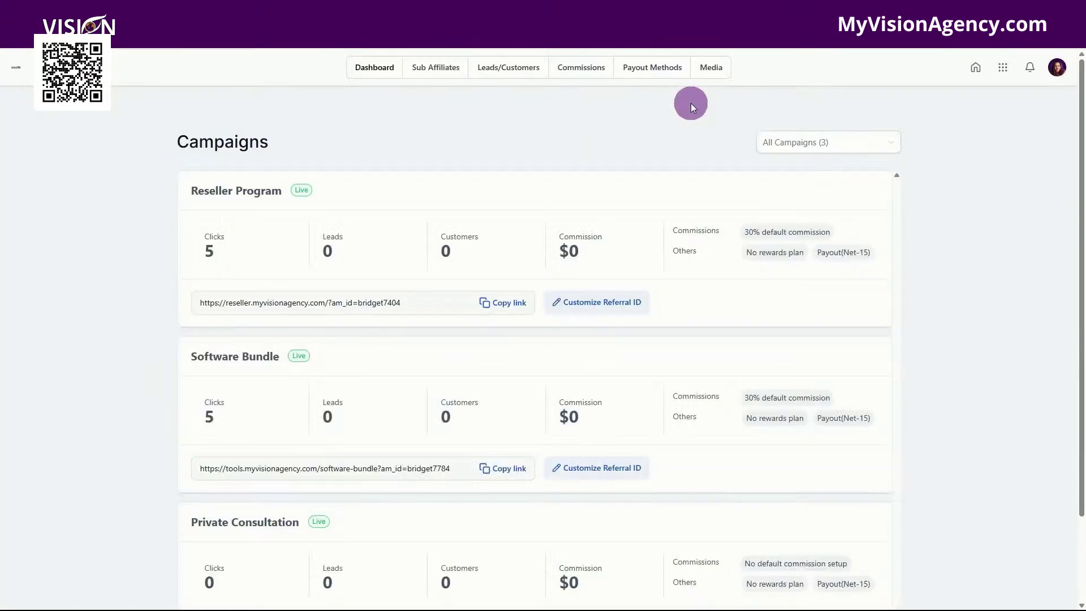
scroll(701, 255, "down", 2)
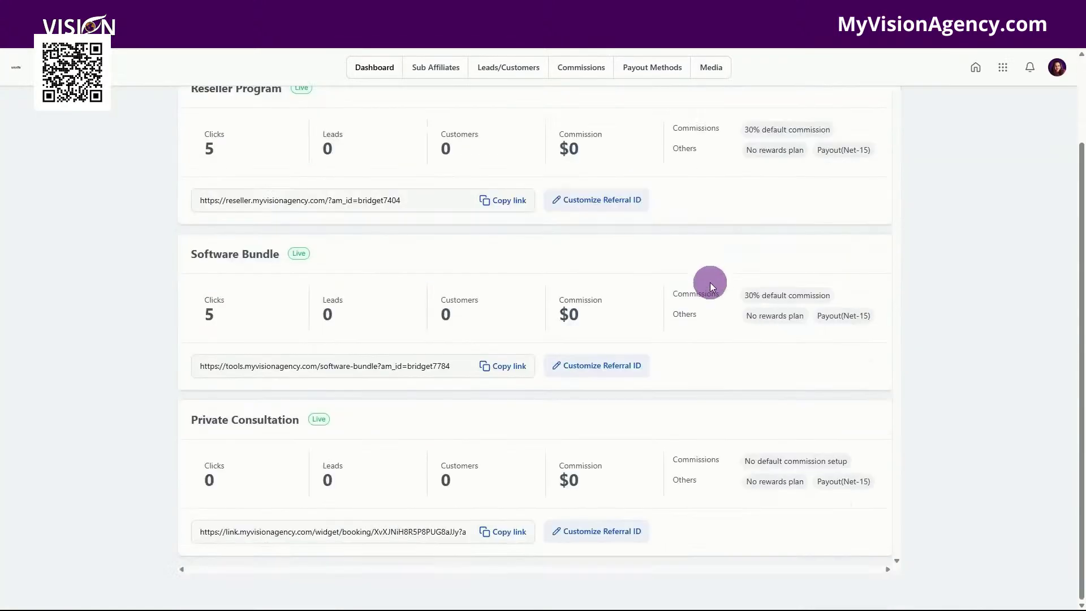
scroll(710, 281, "up", 2)
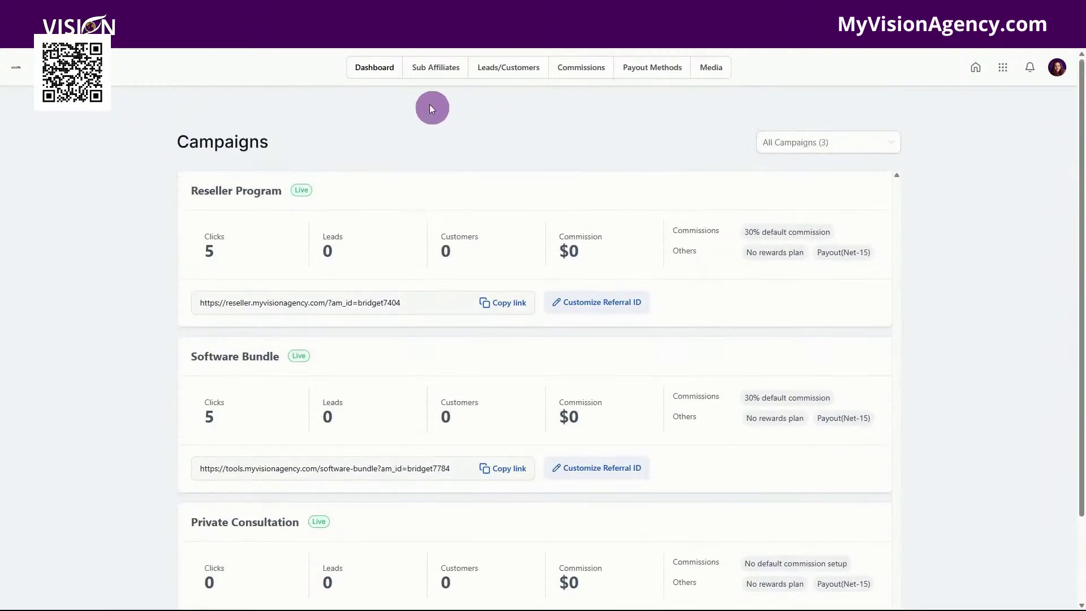
left_click(434, 69)
left_click(505, 73)
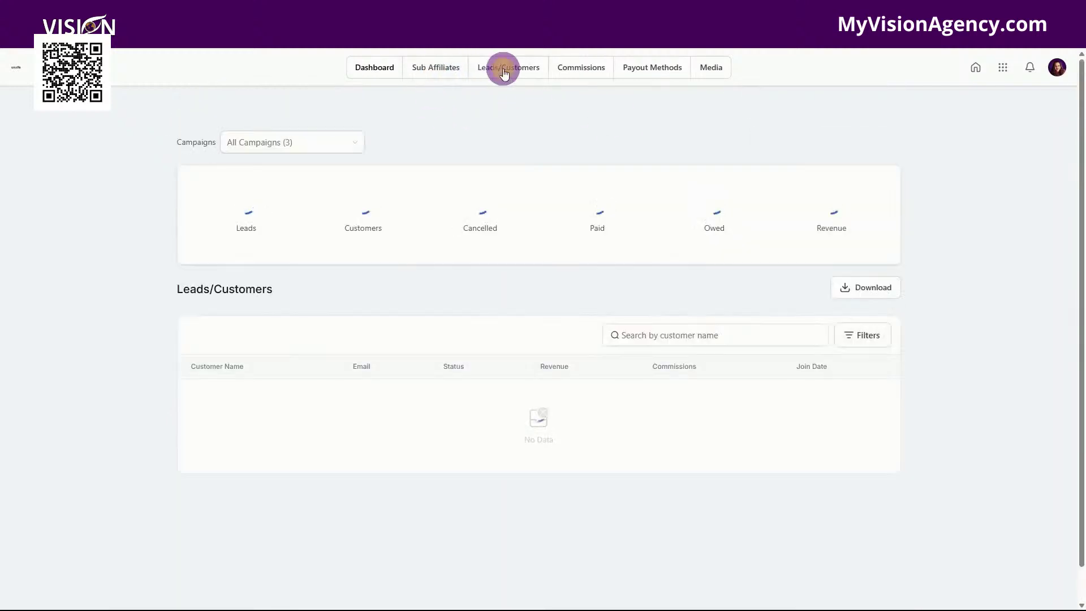
left_click(582, 68)
left_click(662, 74)
left_click(718, 68)
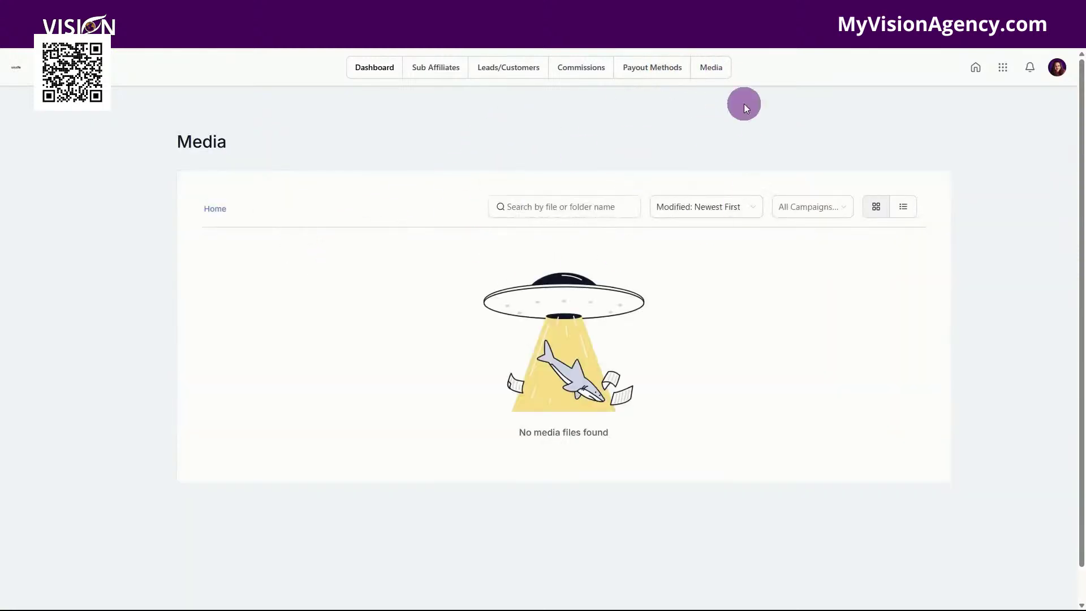
left_click(976, 67)
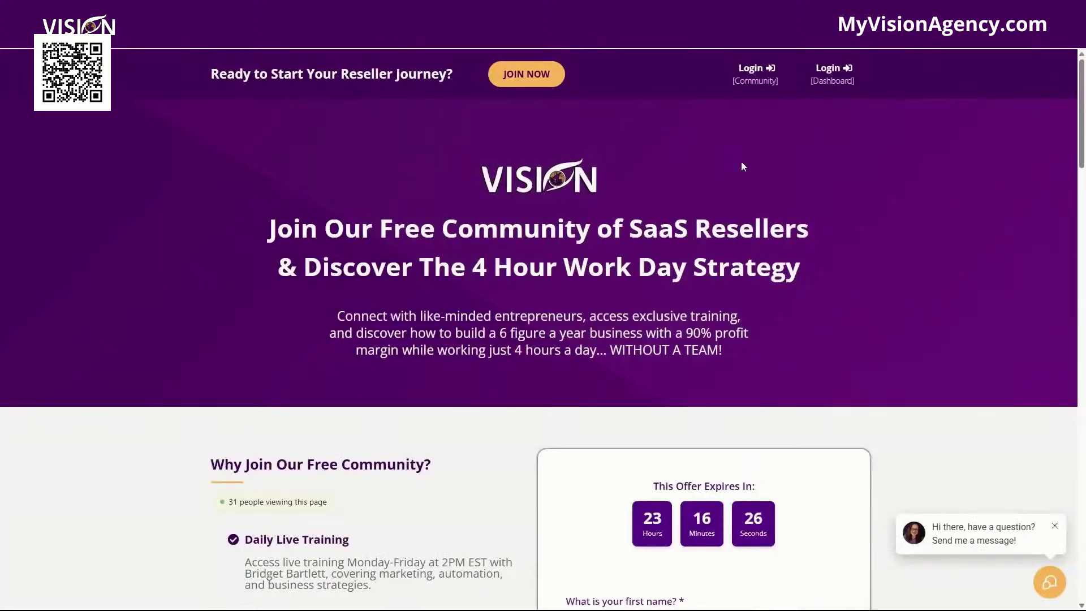
Step: Scroll down the My Vision Agency landing page to the free community signup form
scroll(946, 205, "down", 4)
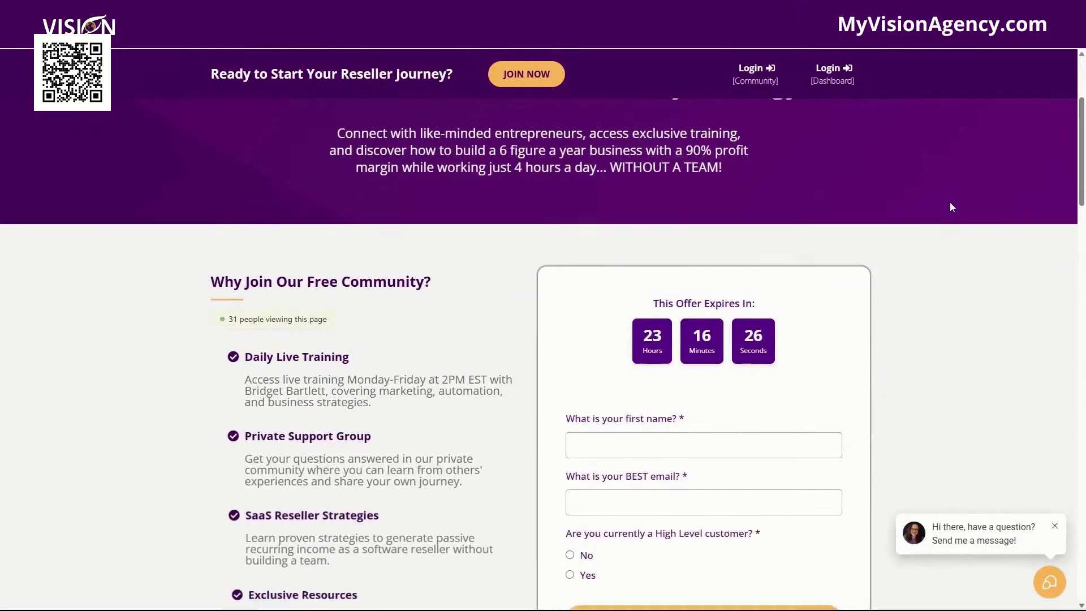
scroll(961, 201, "down", 1)
scroll(965, 201, "down", 1)
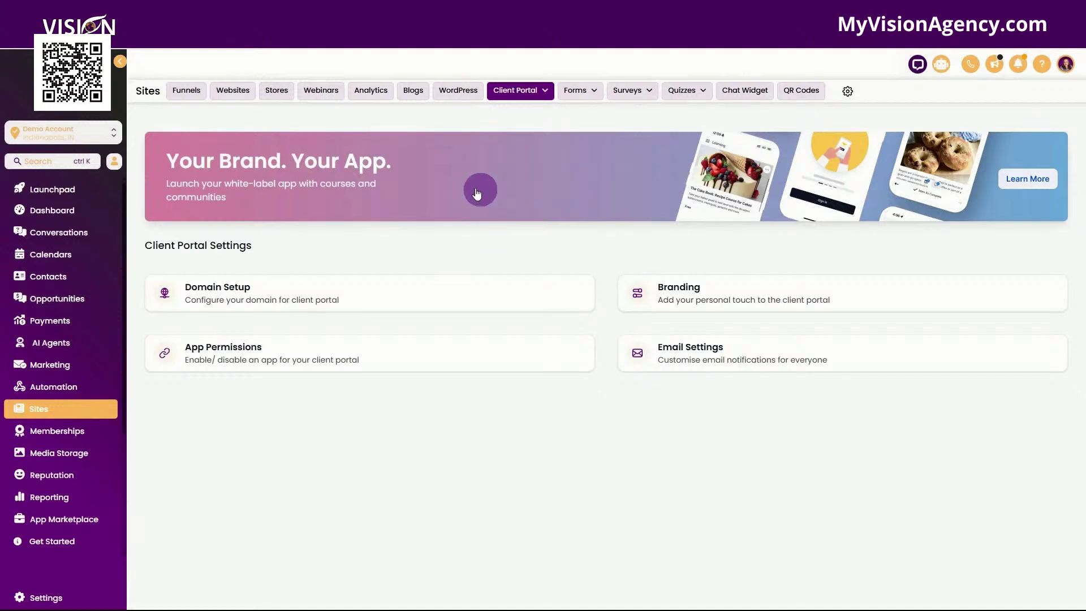
Step: From the Client Portal dashboard's Actions section, begin generating a magic link
left_click(518, 109)
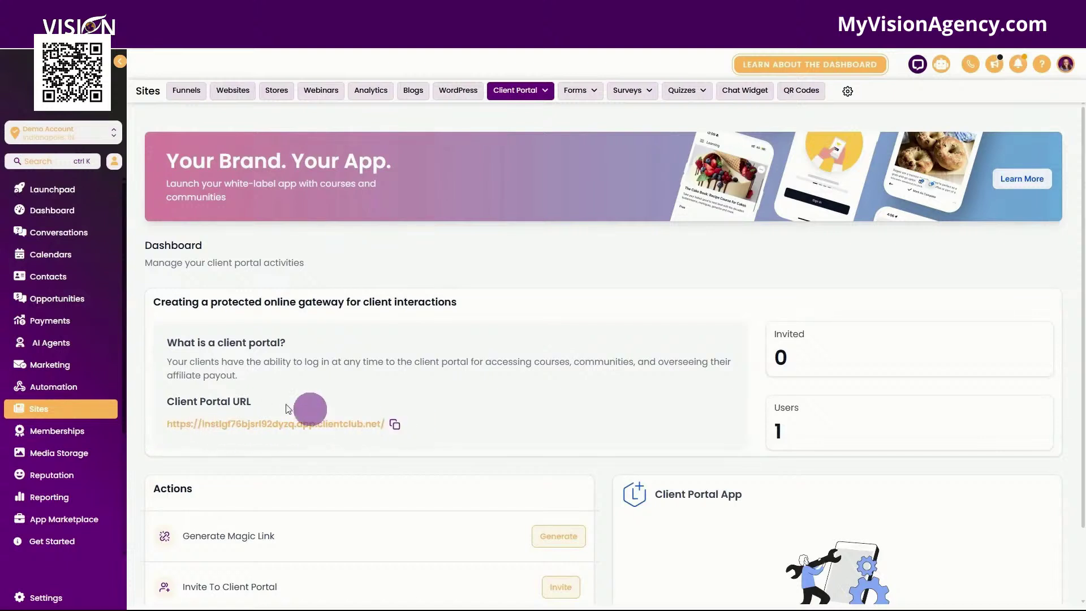
scroll(461, 409, "down", 2)
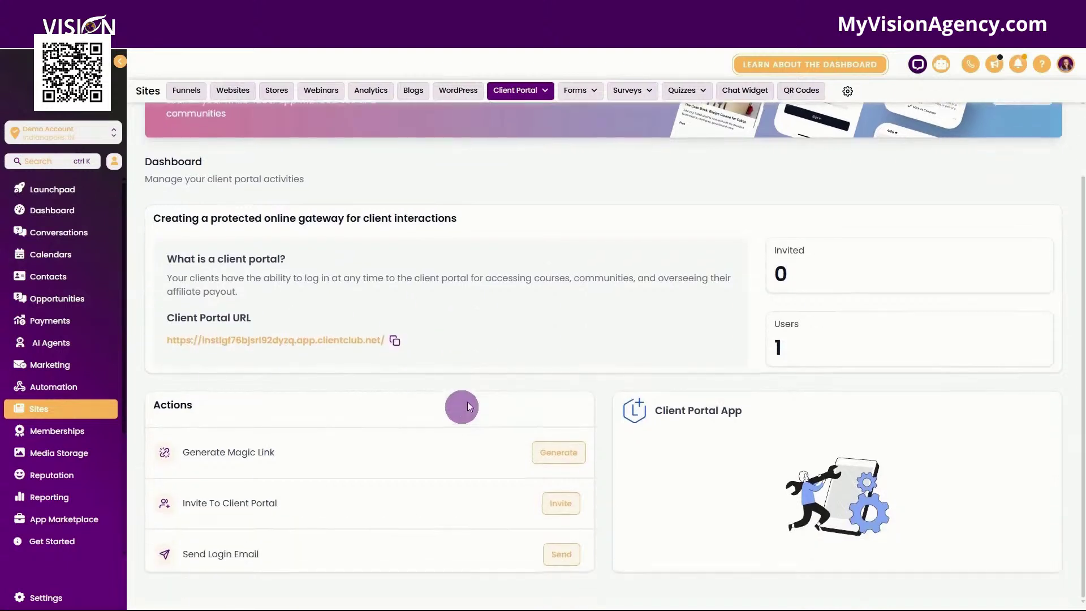
left_click(558, 453)
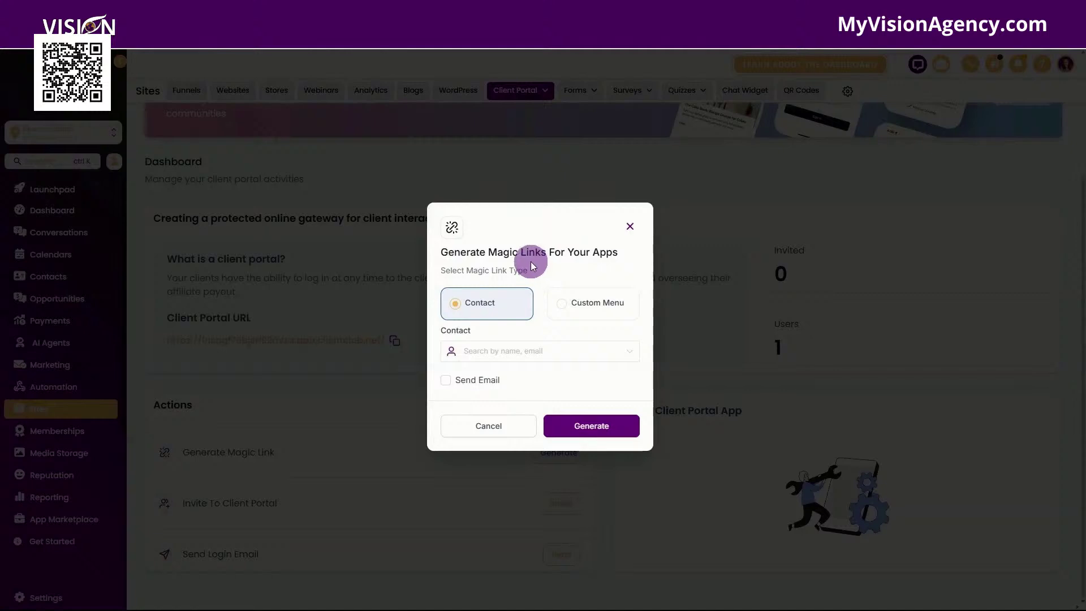
Step: Select the listed contact with Send Email ticked, switch to Custom Menu, then dismiss the dialog
left_click(505, 358)
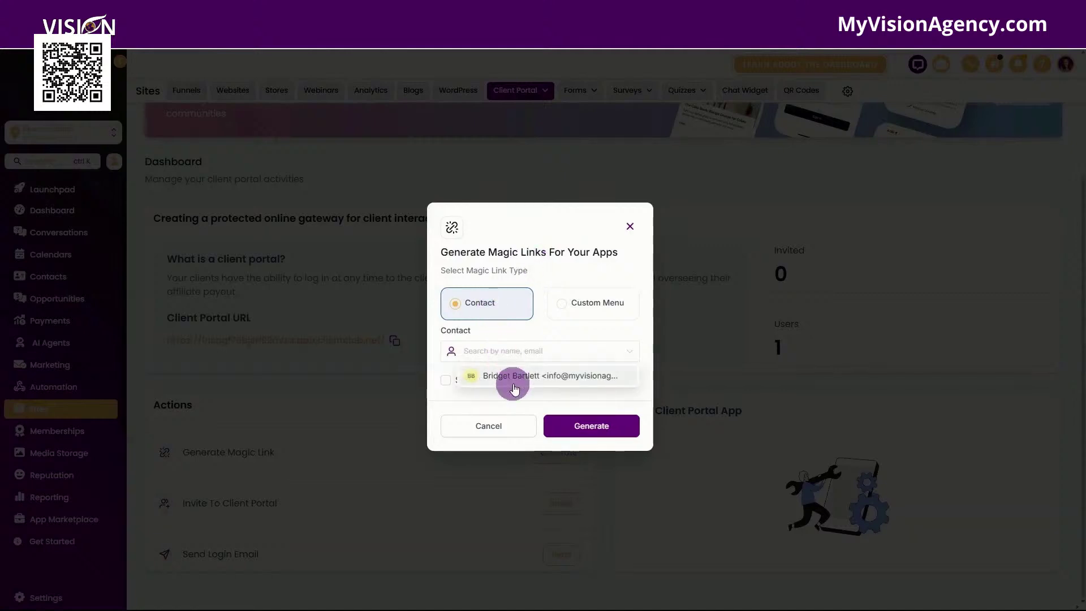
left_click(512, 376)
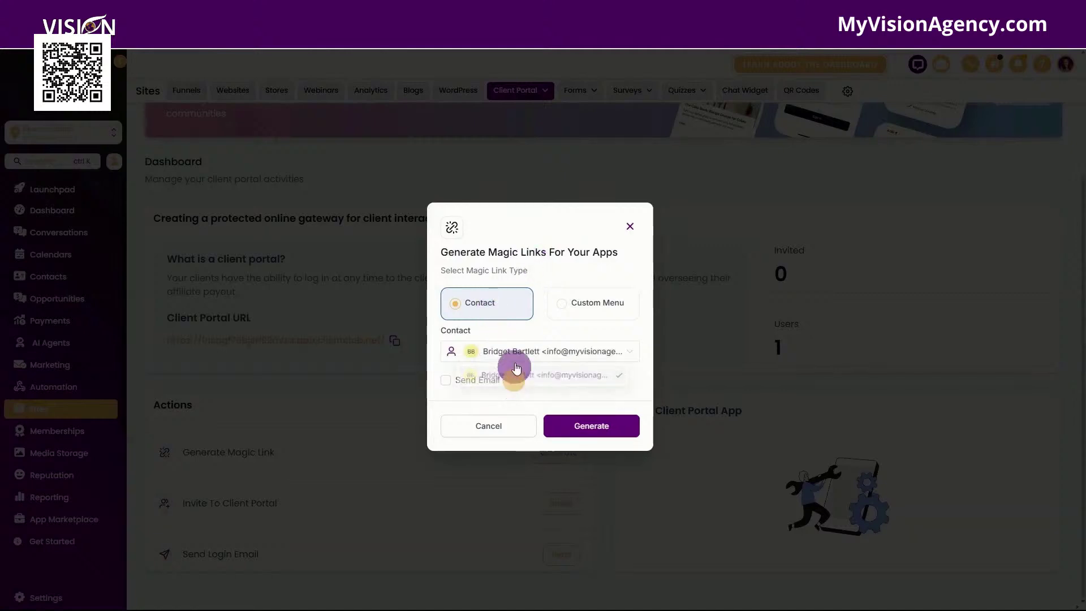
left_click(446, 380)
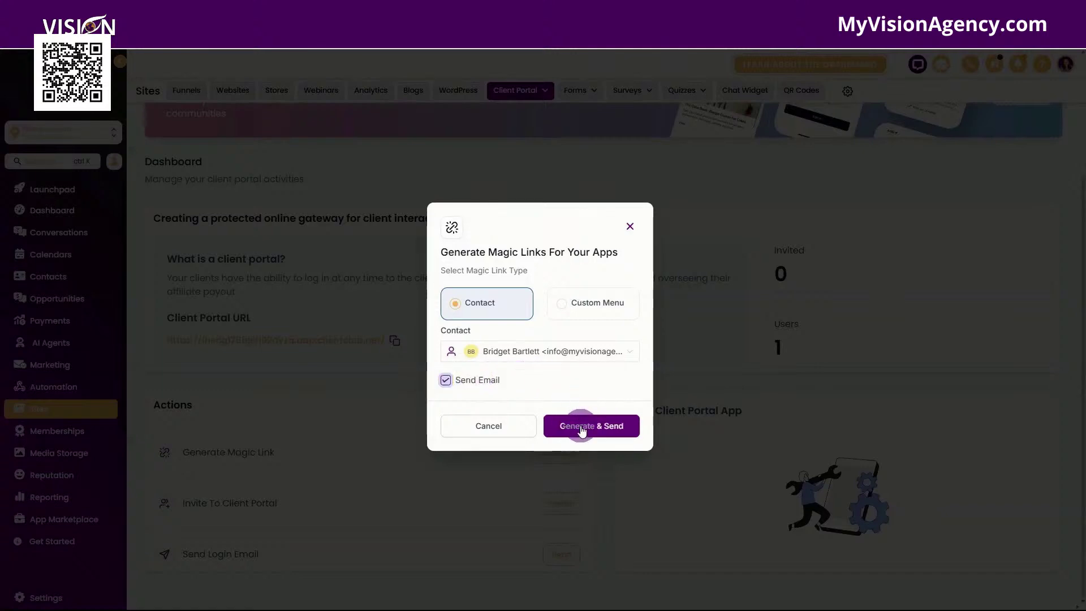
left_click(578, 308)
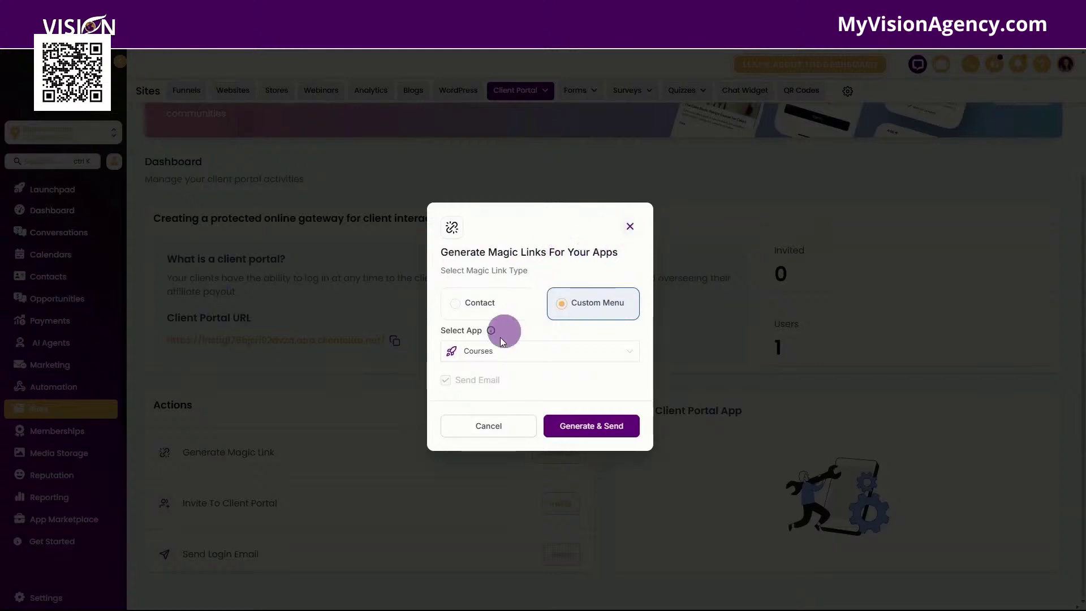
left_click(630, 227)
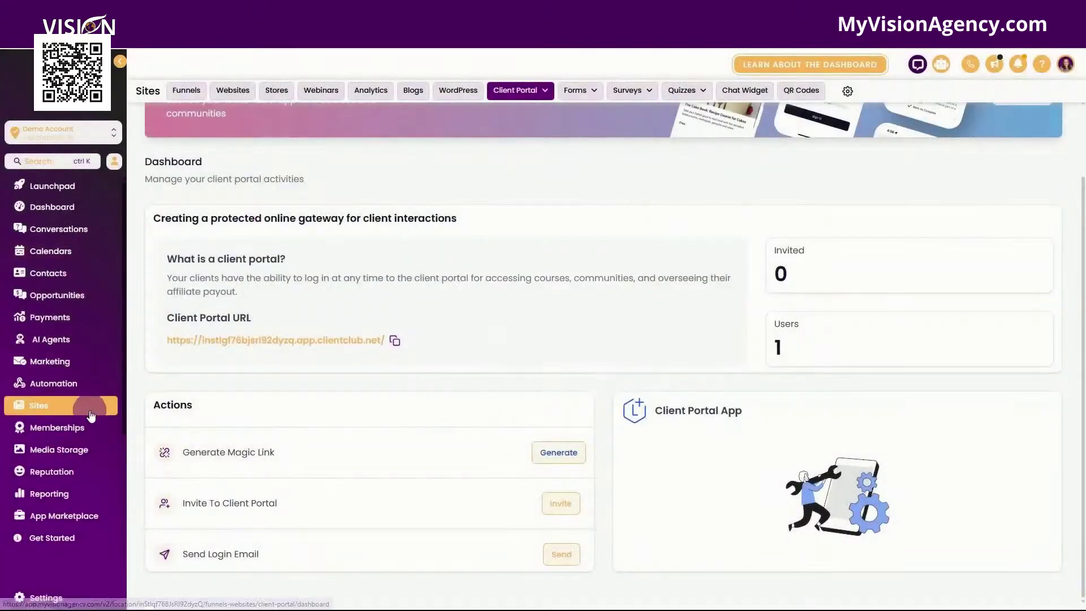
Step: Generate a Custom Menu magic link opening Communities, review its usage instructions, and close it
scroll(63, 396, "down", 3)
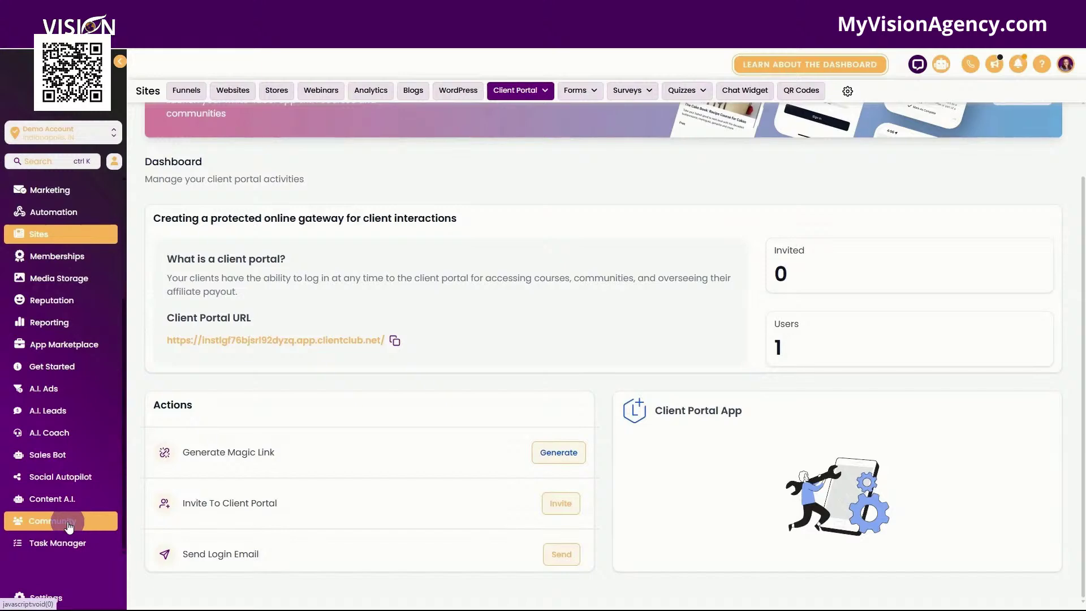
left_click(558, 453)
left_click(594, 309)
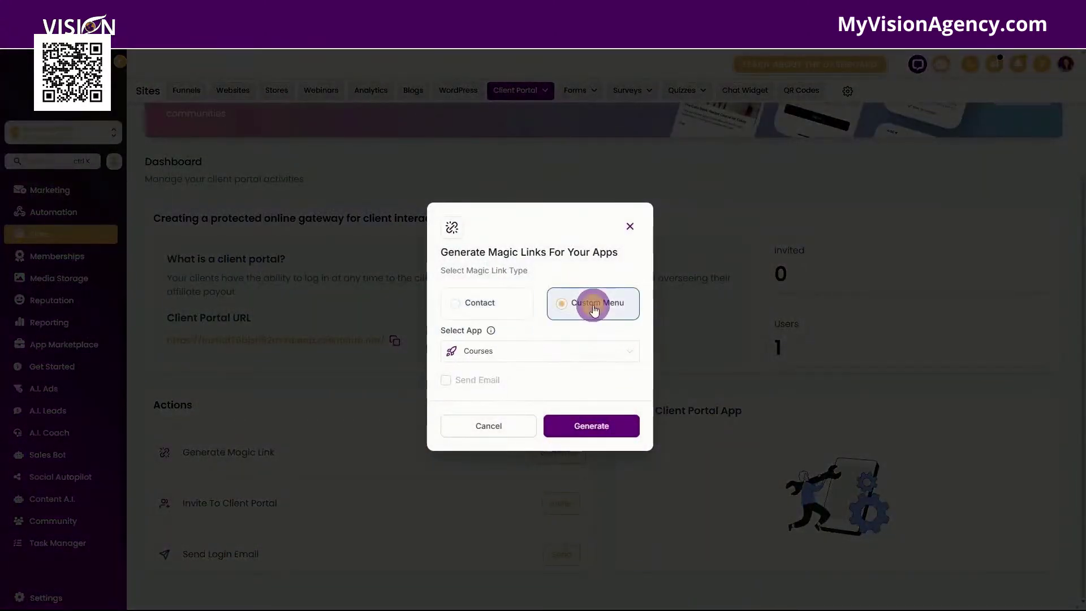
left_click(554, 349)
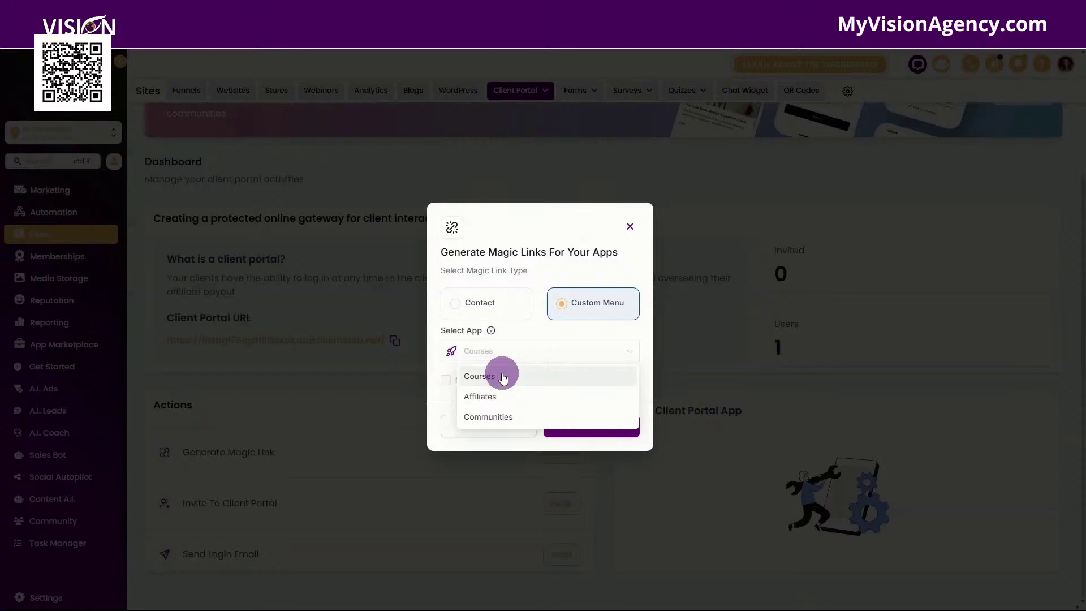
left_click(512, 418)
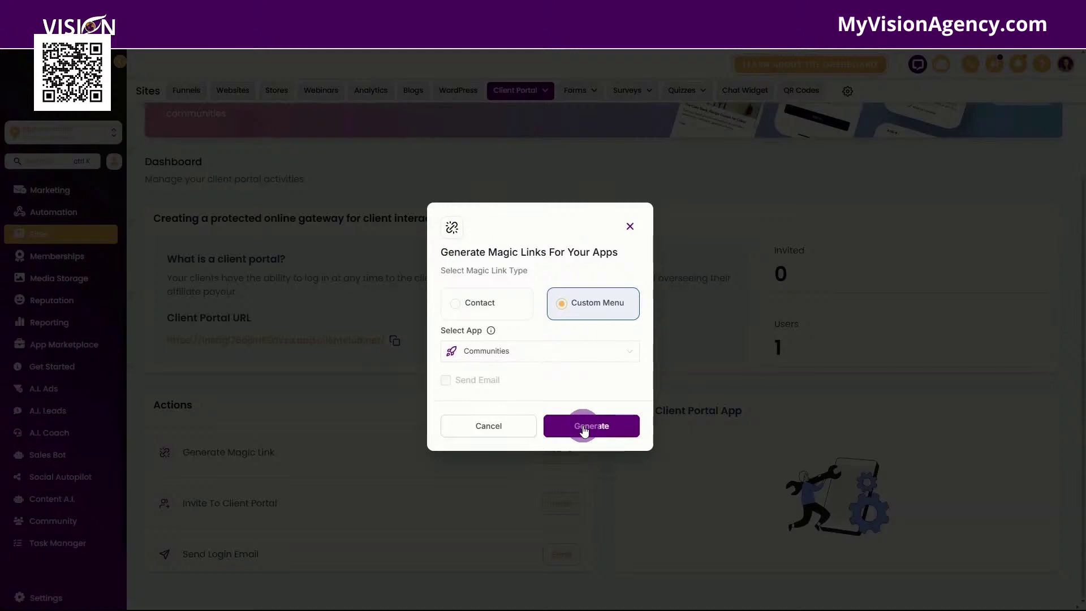
left_click(584, 431)
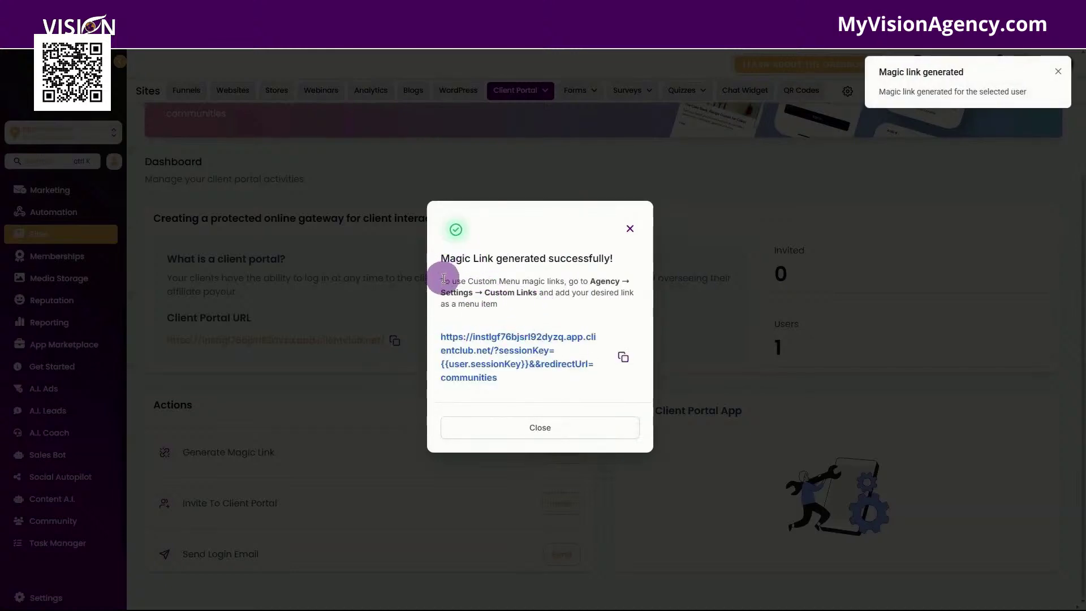
left_click_drag(443, 278, 519, 284)
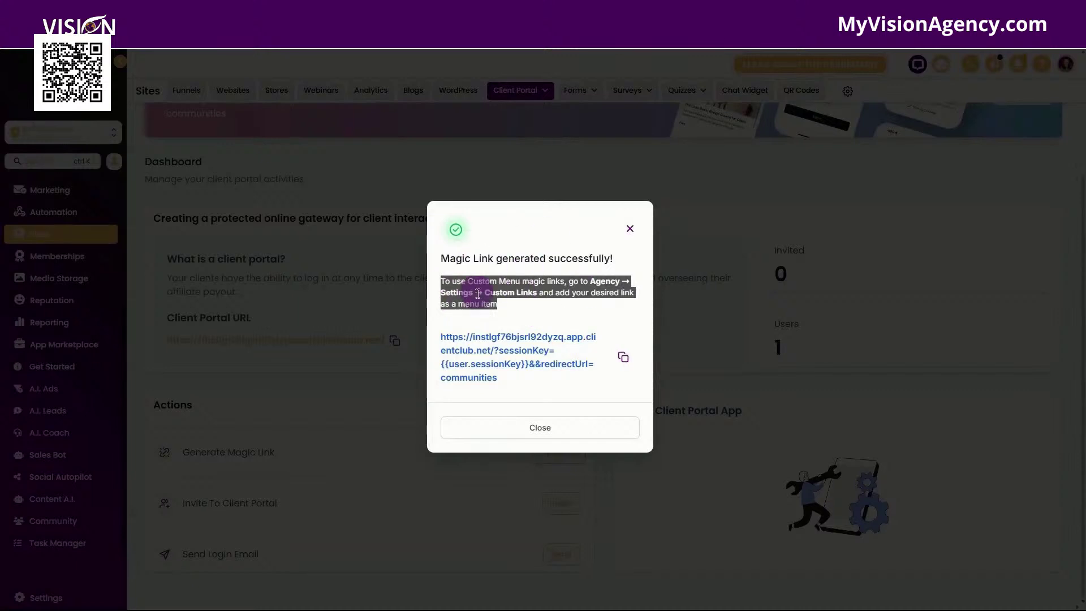
left_click(631, 229)
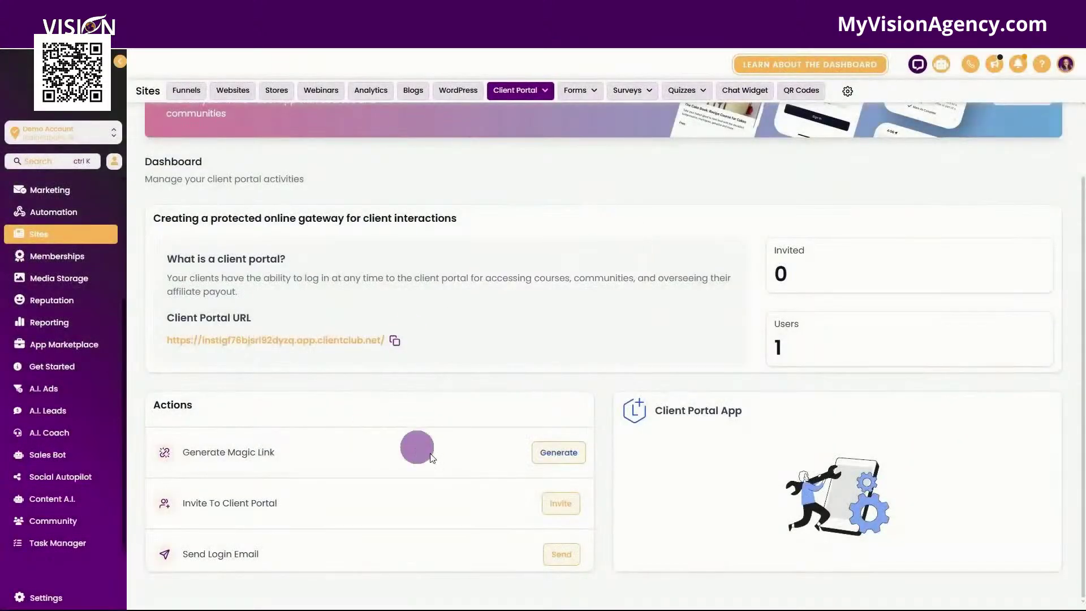
Step: Start a client portal invite and select the listed contact as the invitee
left_click(566, 503)
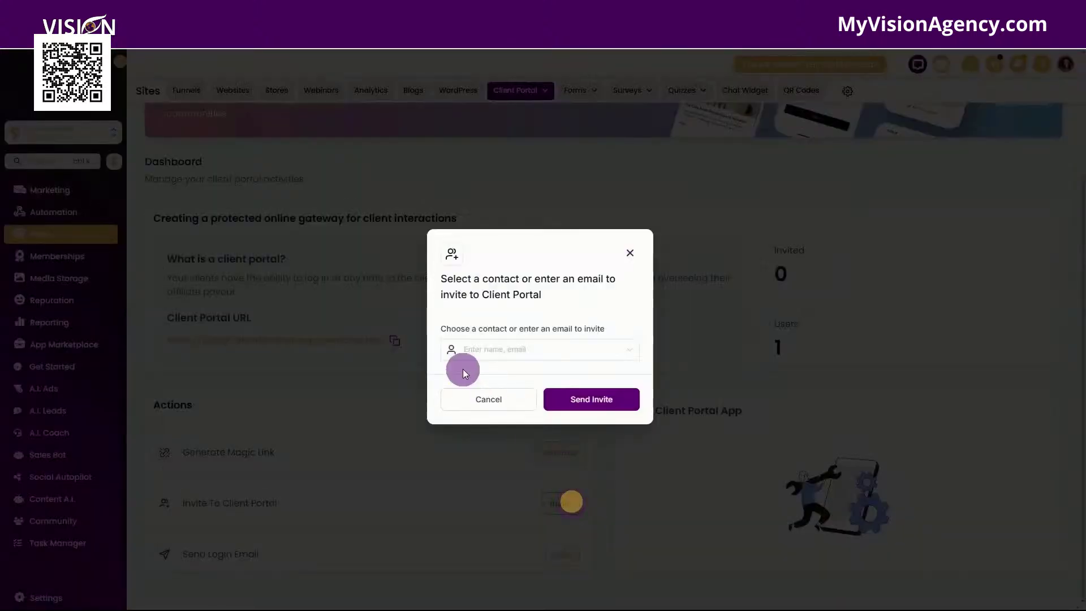
left_click(499, 351)
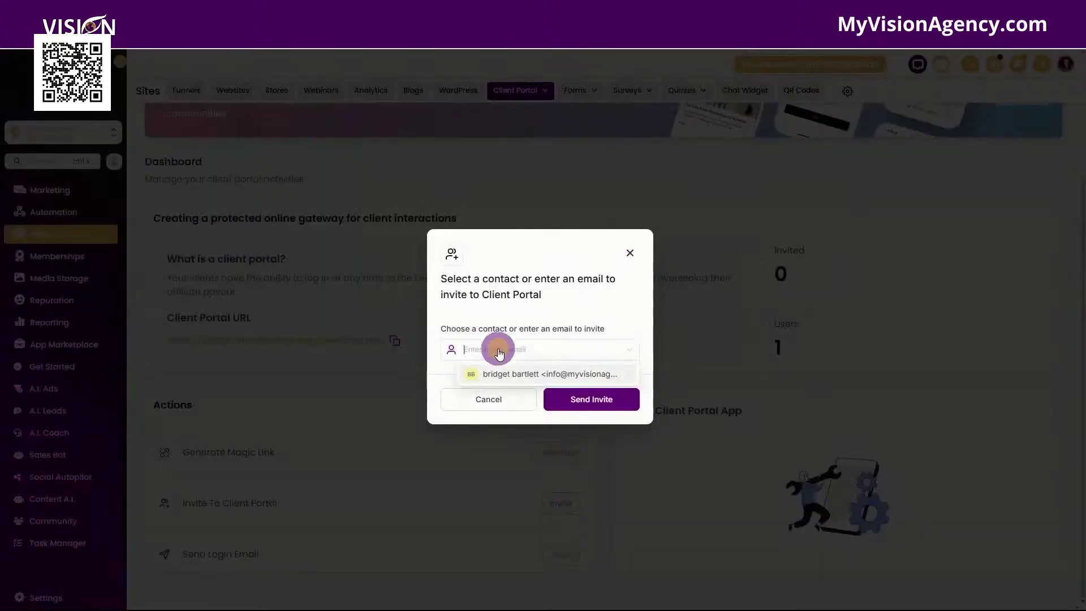
left_click(509, 375)
left_click(525, 270)
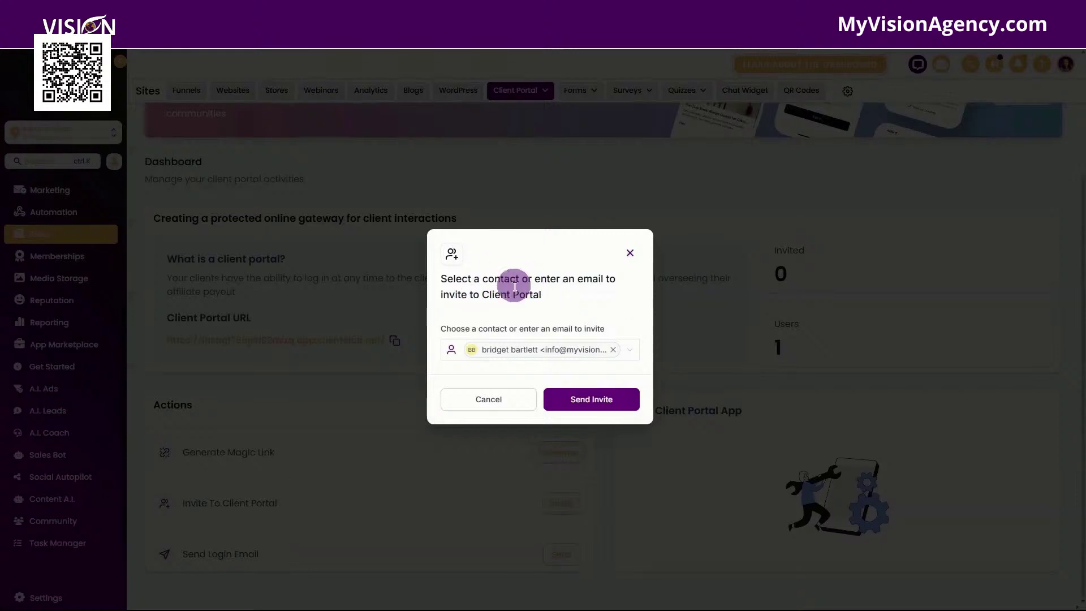
left_click(587, 406)
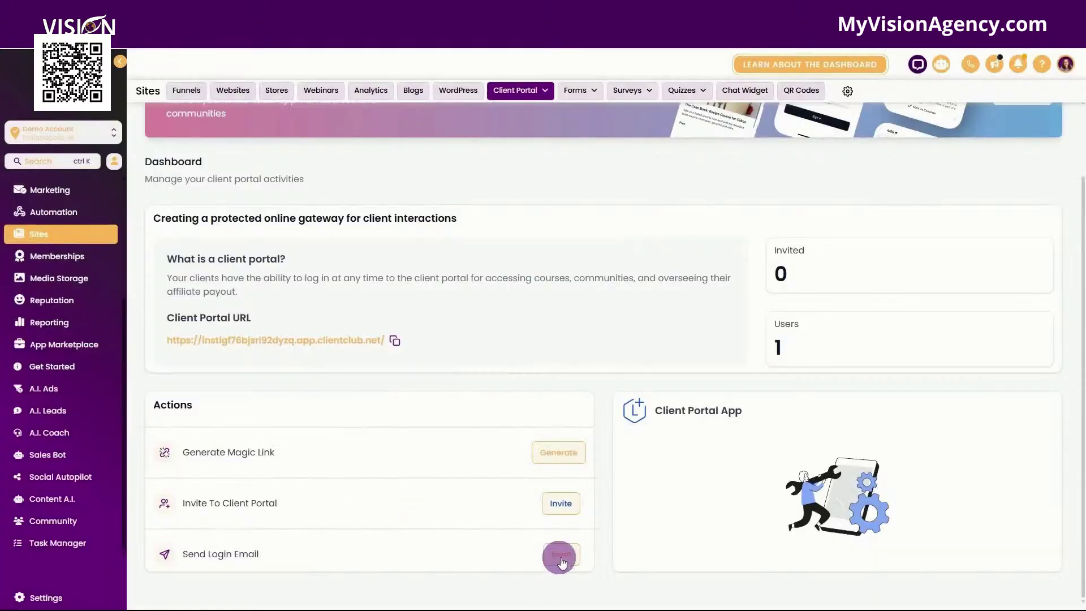
left_click(562, 554)
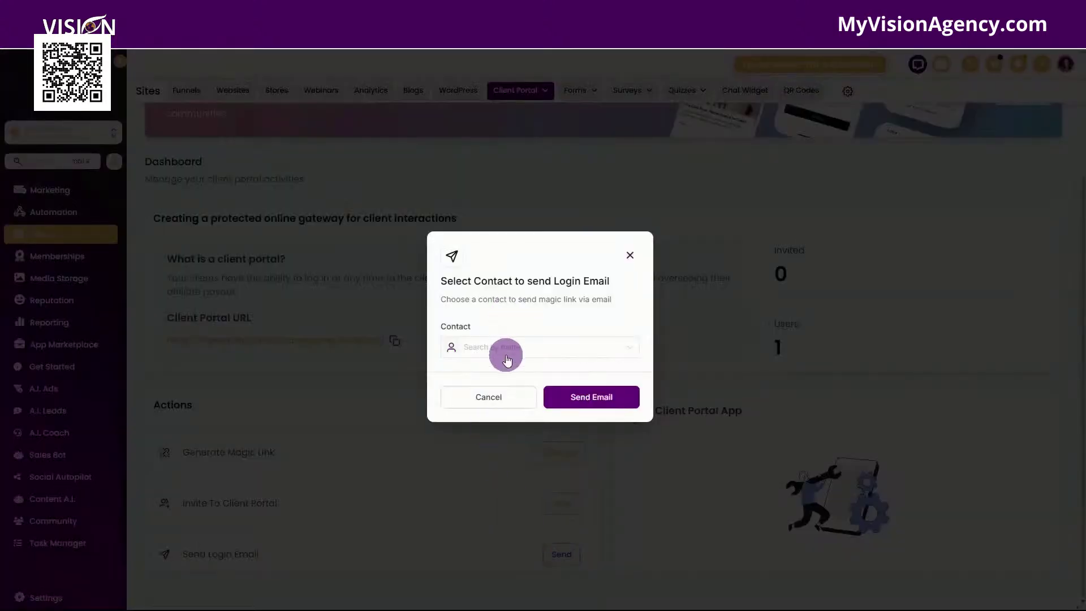
left_click(505, 347)
left_click(509, 373)
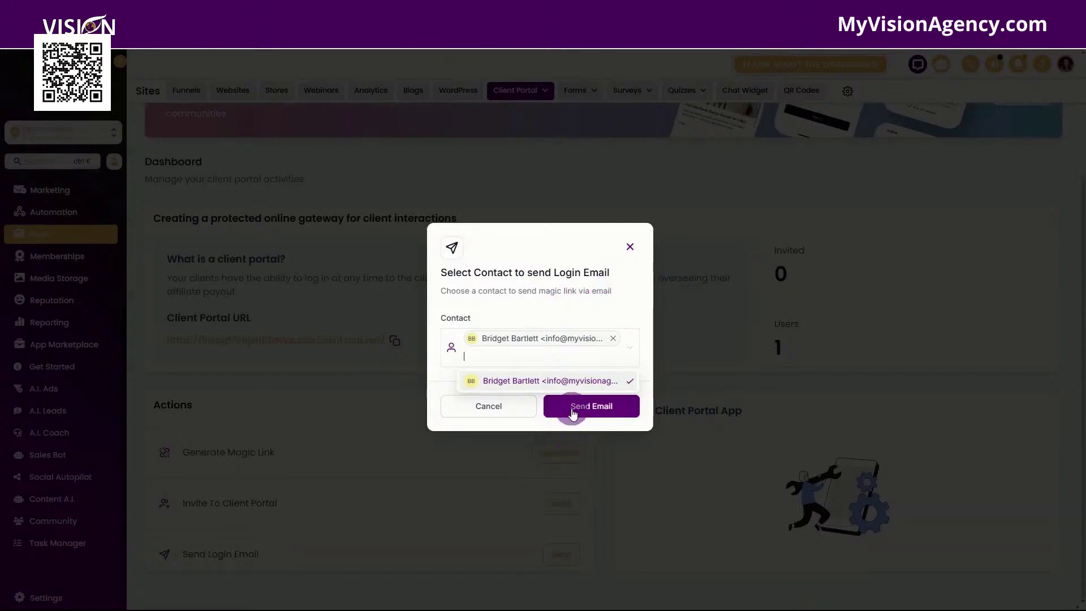
left_click(630, 247)
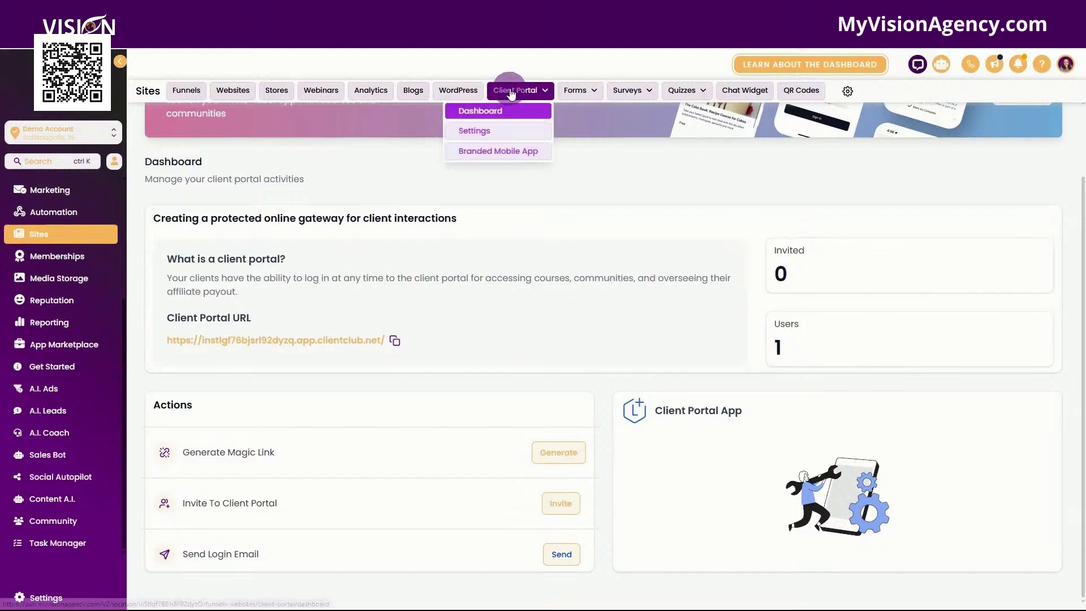
Step: Go to Client Portal Settings and open the Domain Setup card
scroll(560, 293, "up", 2)
mouse_move(514, 93)
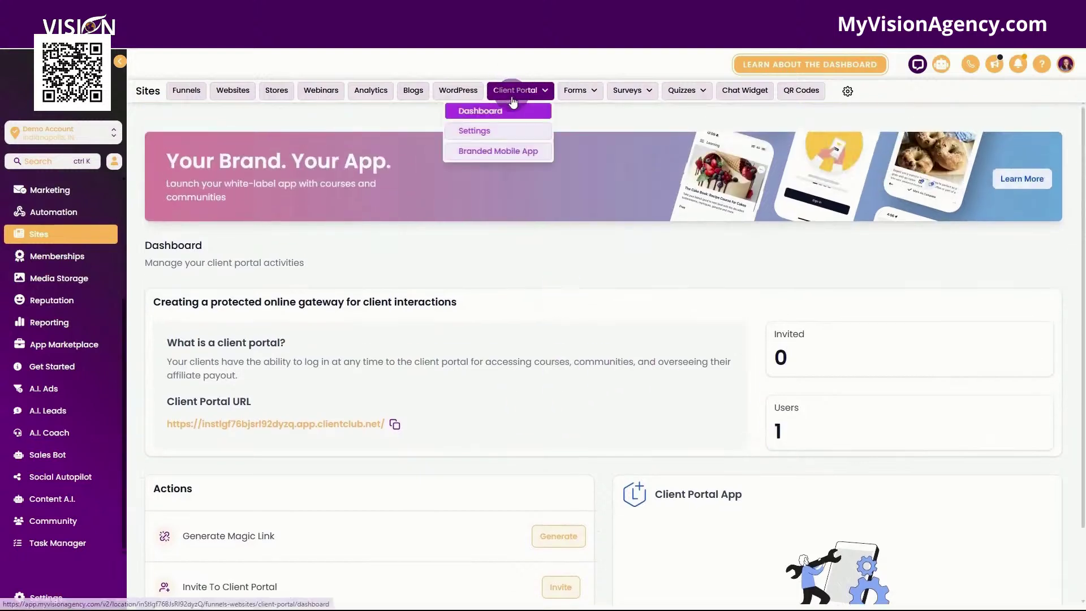
left_click(511, 131)
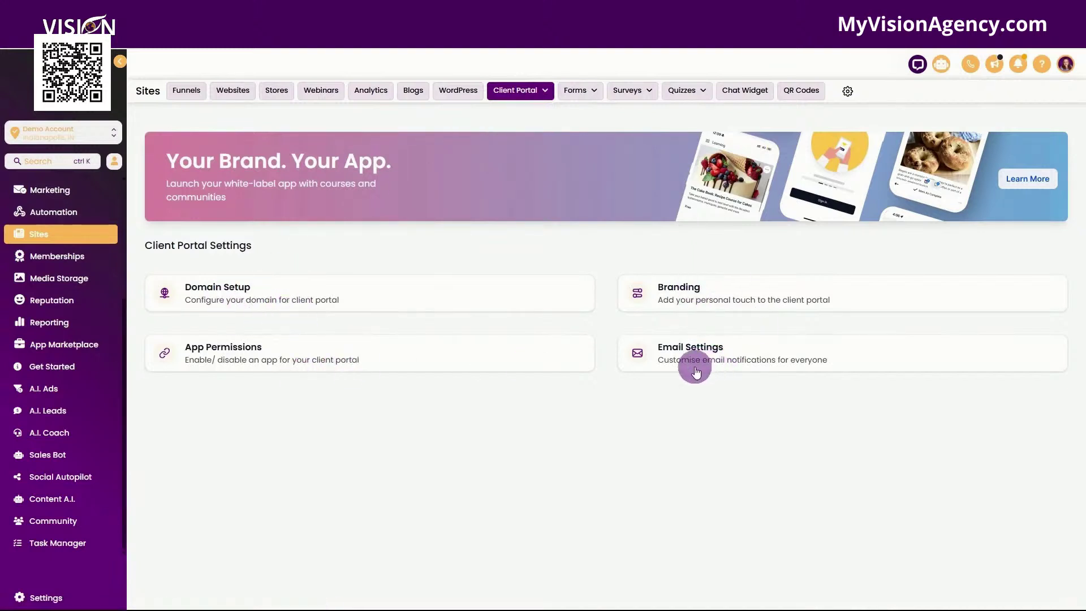
left_click(269, 290)
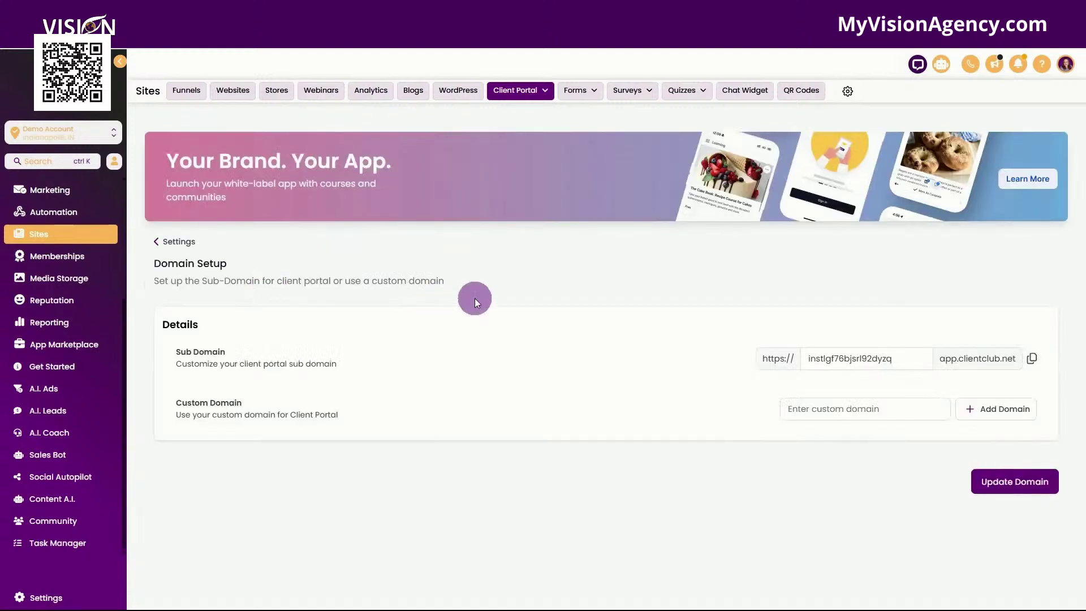
left_click(901, 360)
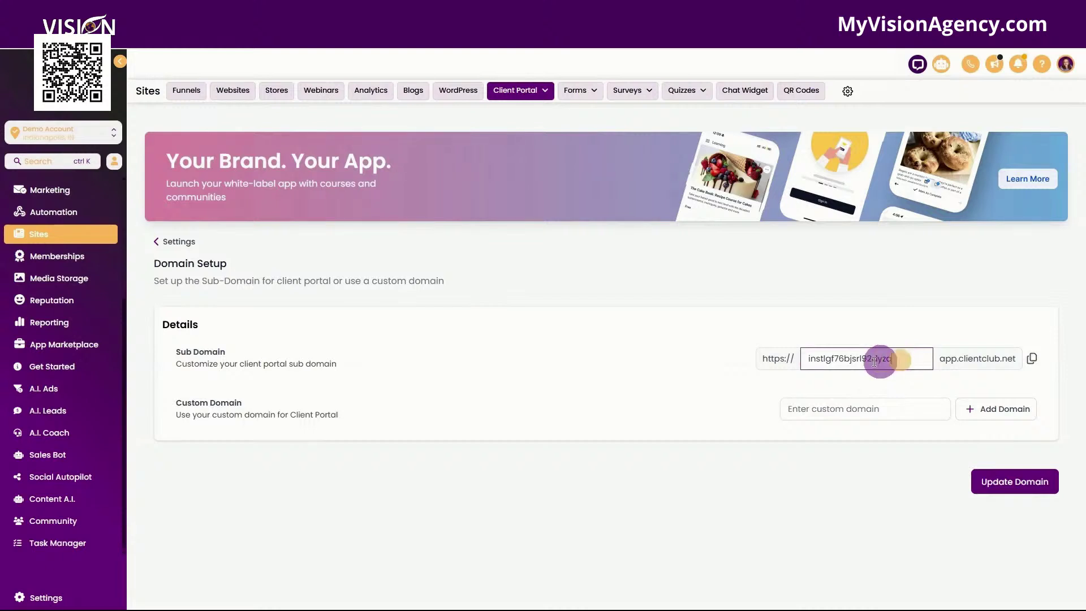
left_click_drag(880, 359, 759, 368)
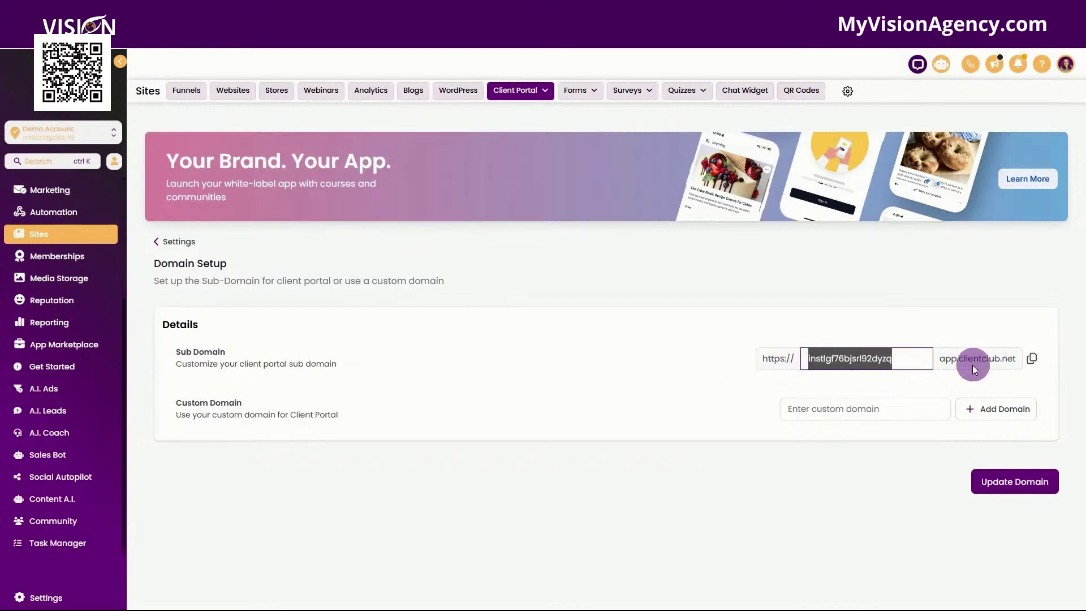
left_click(864, 414)
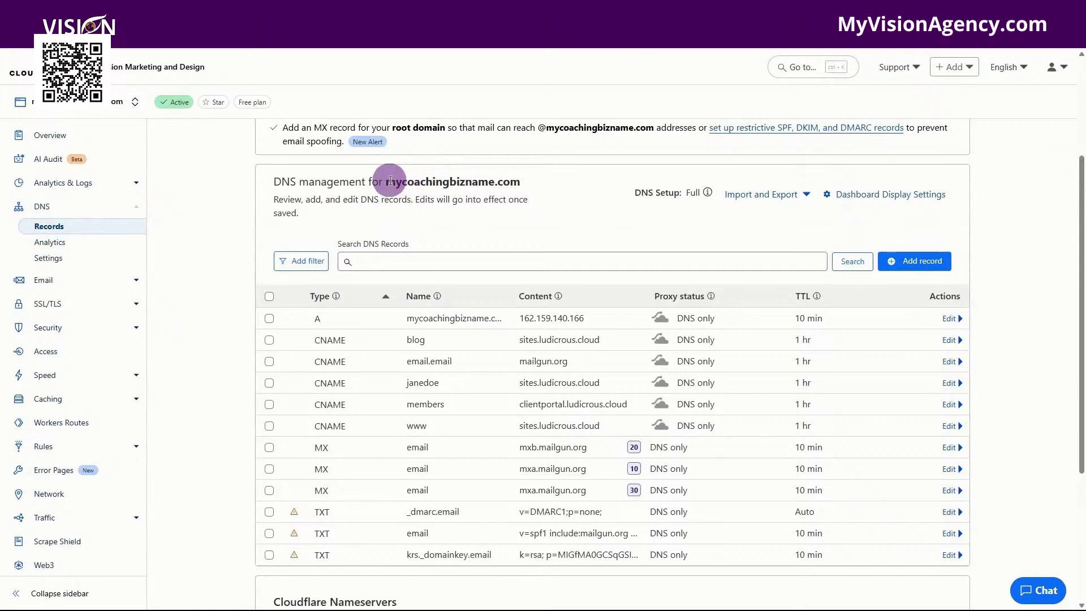
left_click_drag(387, 181, 526, 183)
key("ctrl+c")
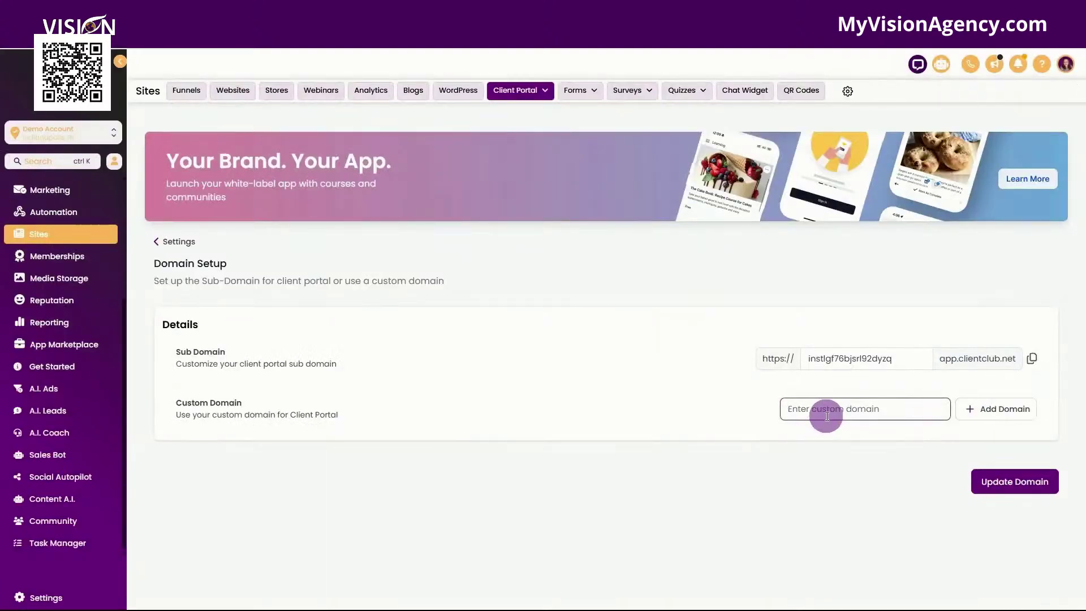
Step: Add clients.mycoachingbizname.com as the custom domain and proceed to Cloudflare authorization
type("clients.mycoachingbizname.com")
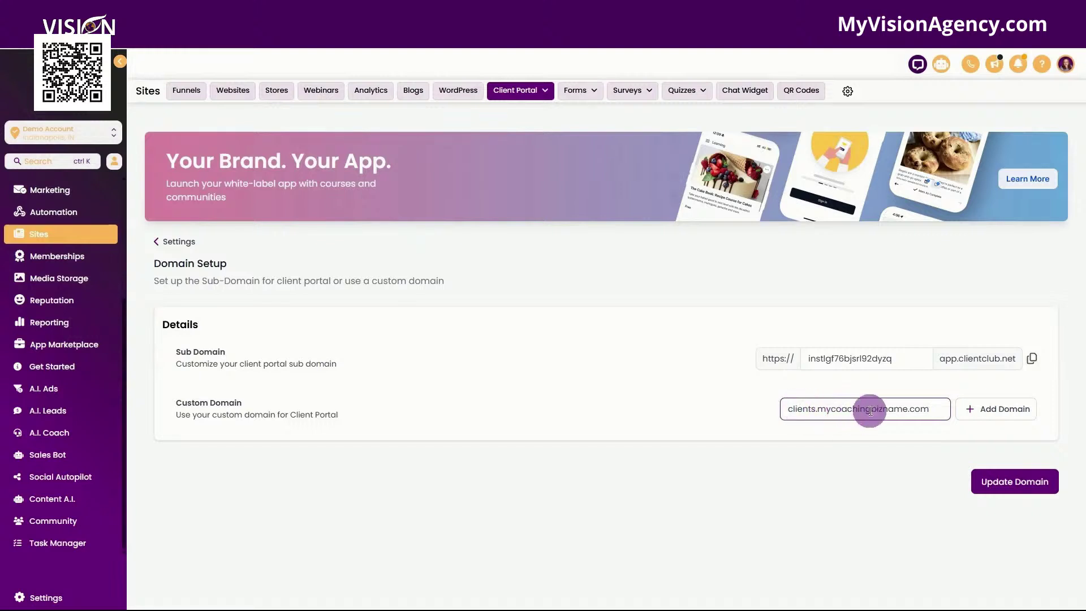
left_click(989, 415)
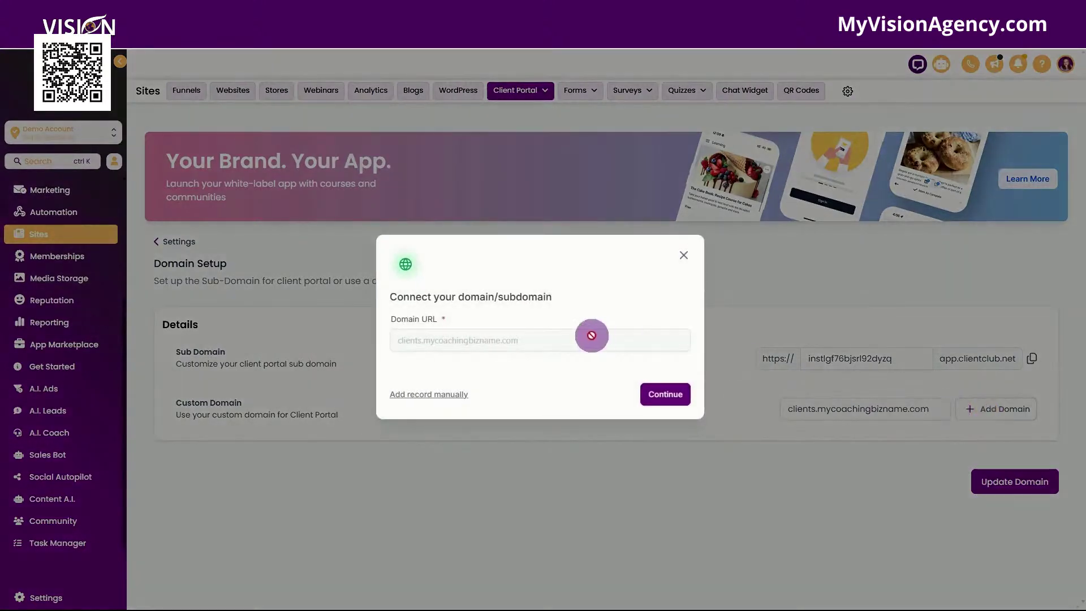
left_click(421, 395)
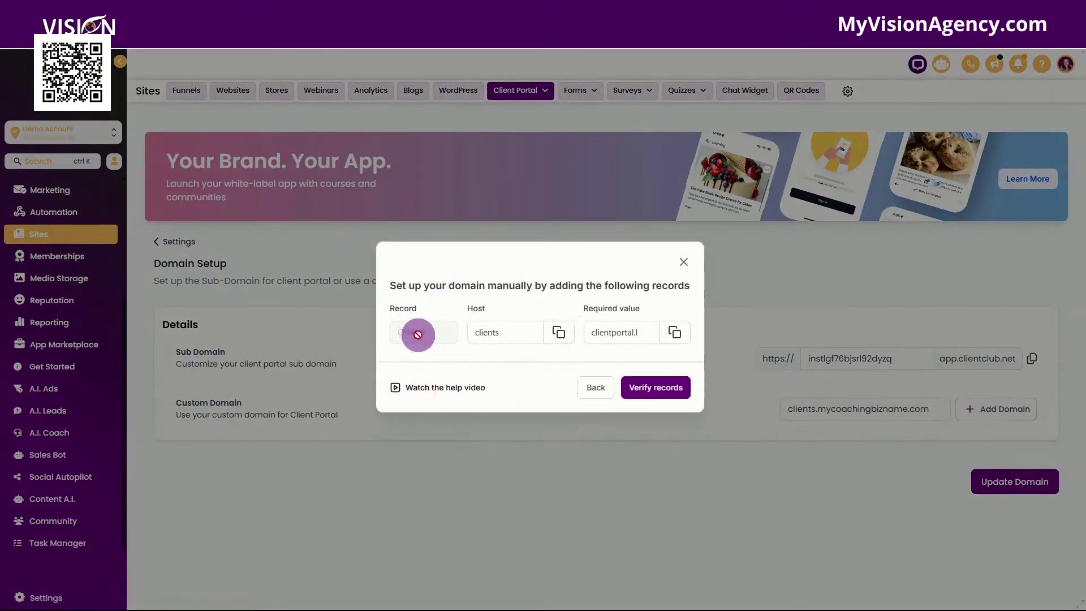
left_click(596, 386)
left_click(666, 396)
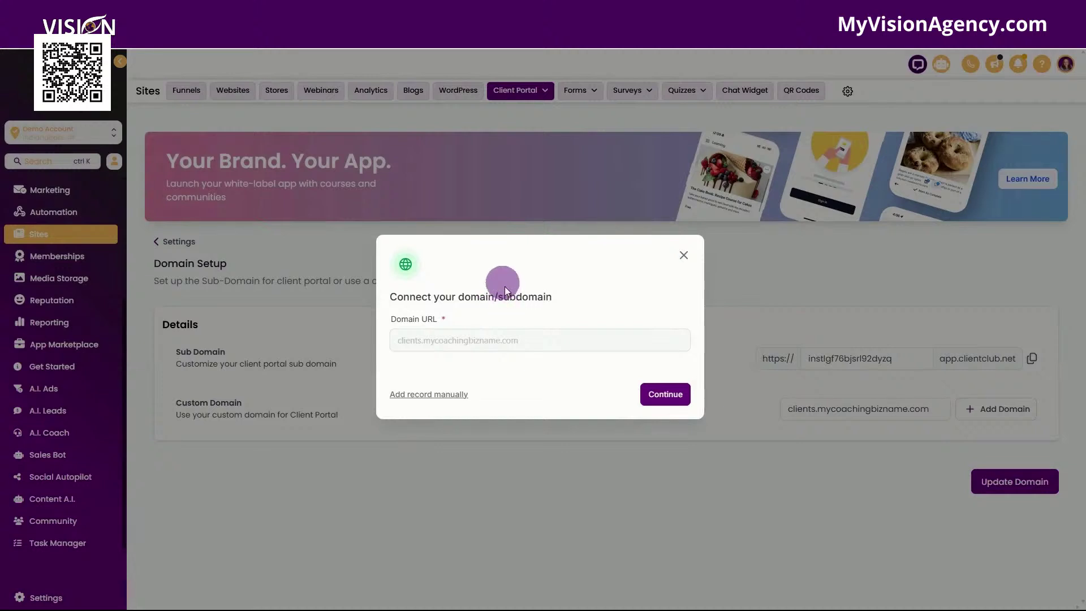
left_click(668, 396)
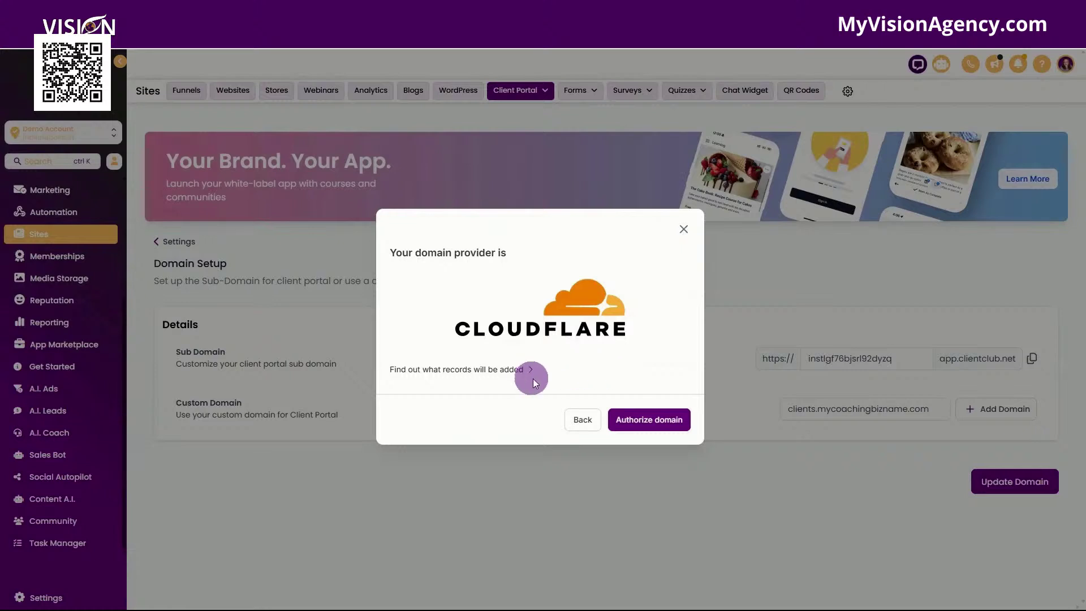
left_click(659, 429)
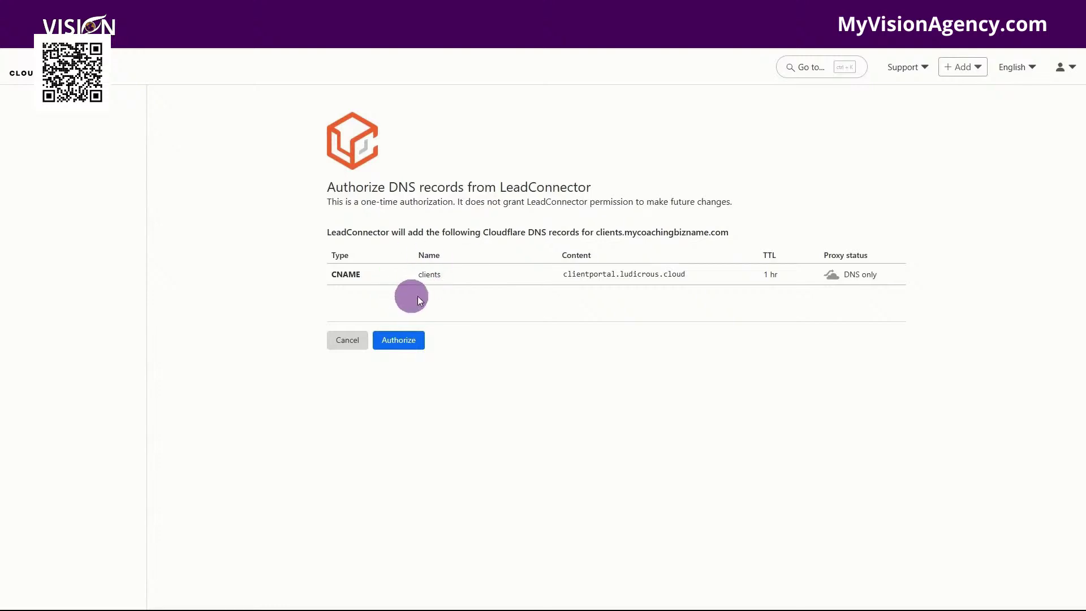
Step: Review the clients CNAME target and authorize the DNS record in Cloudflare
left_click_drag(545, 279, 771, 273)
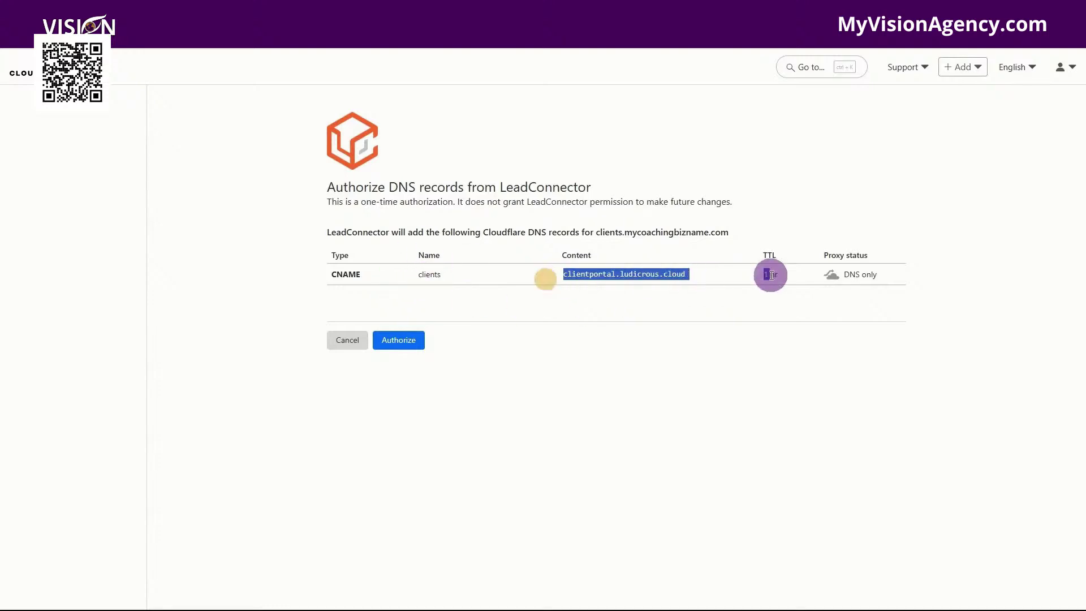
left_click(404, 340)
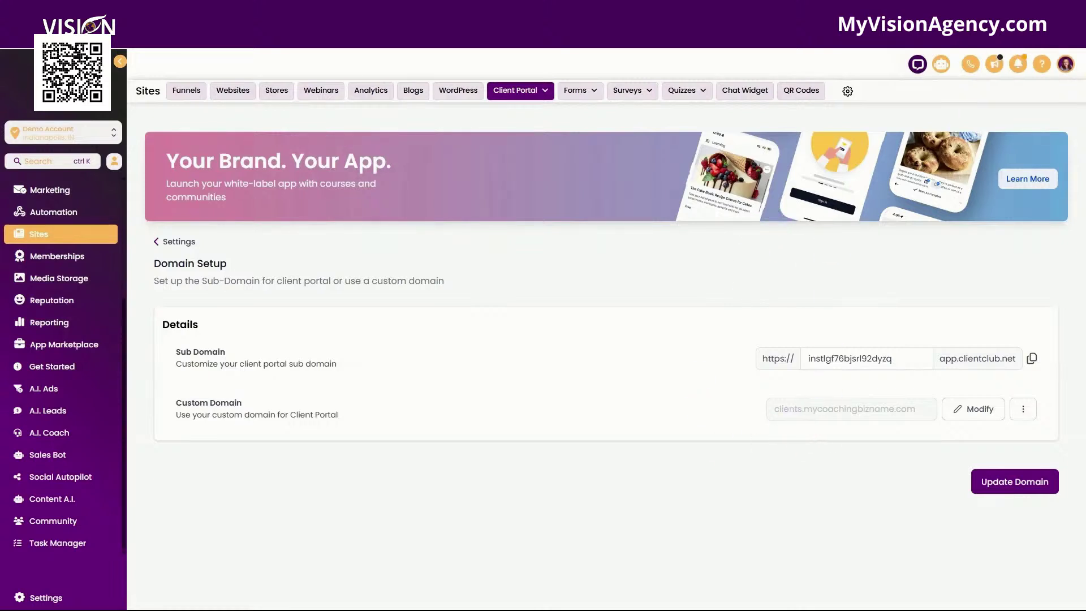
Step: In a new incognito window, load the portal's login page on the 'clients' subdomain of the coaching domain
left_click(1072, 37)
left_click(932, 91)
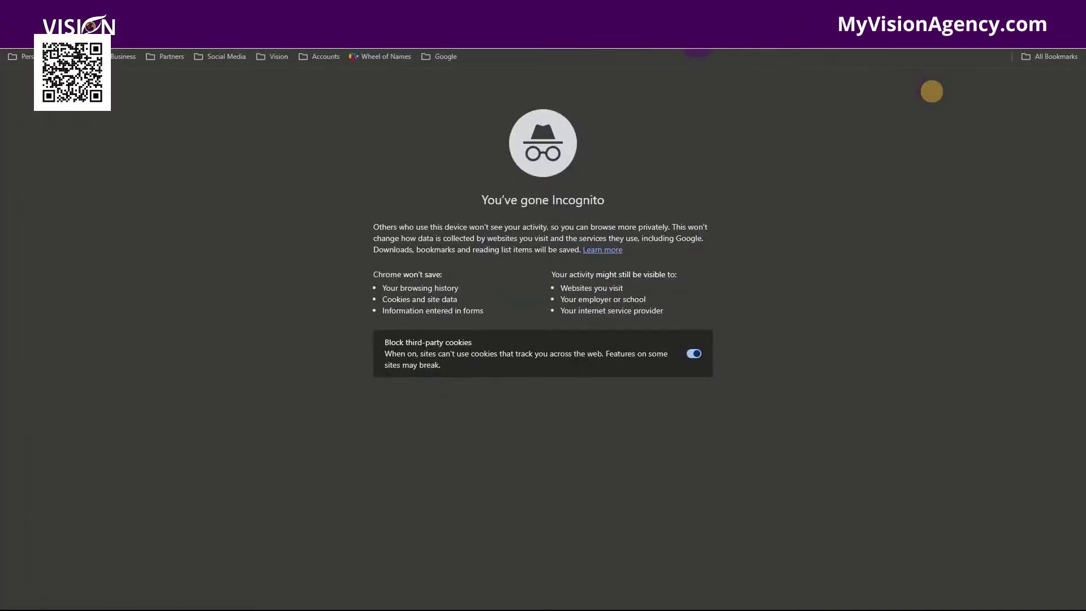
key("ctrl+v")
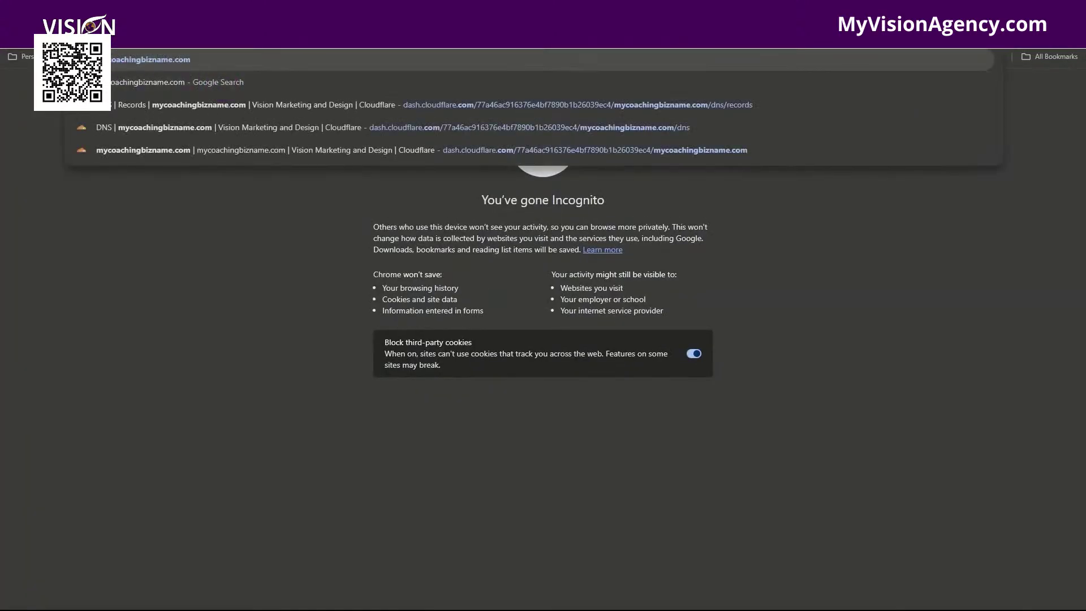
key("Home")
type("clients")
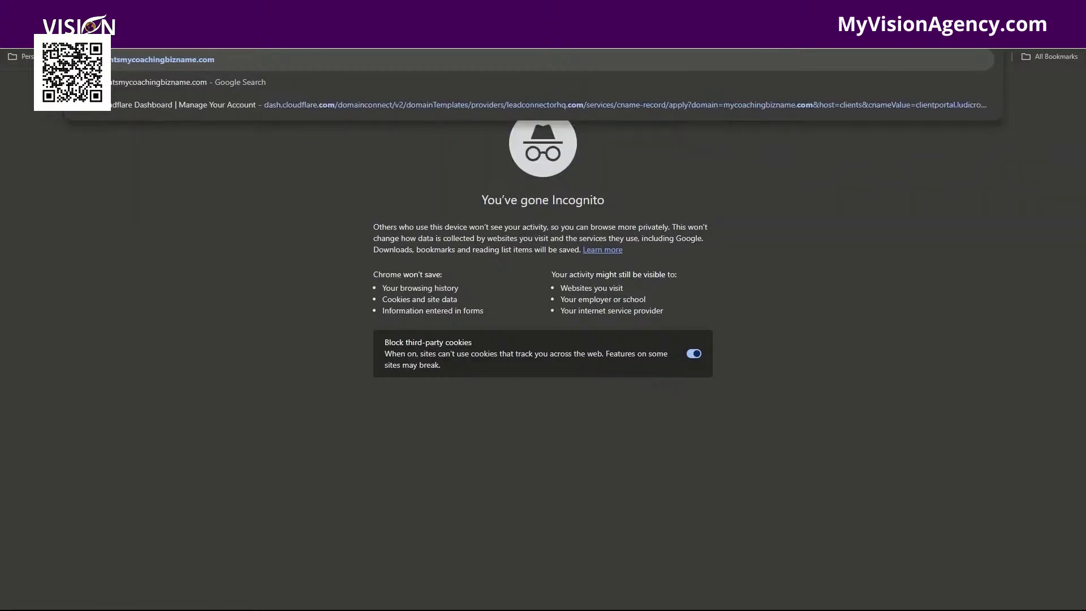
key("Return")
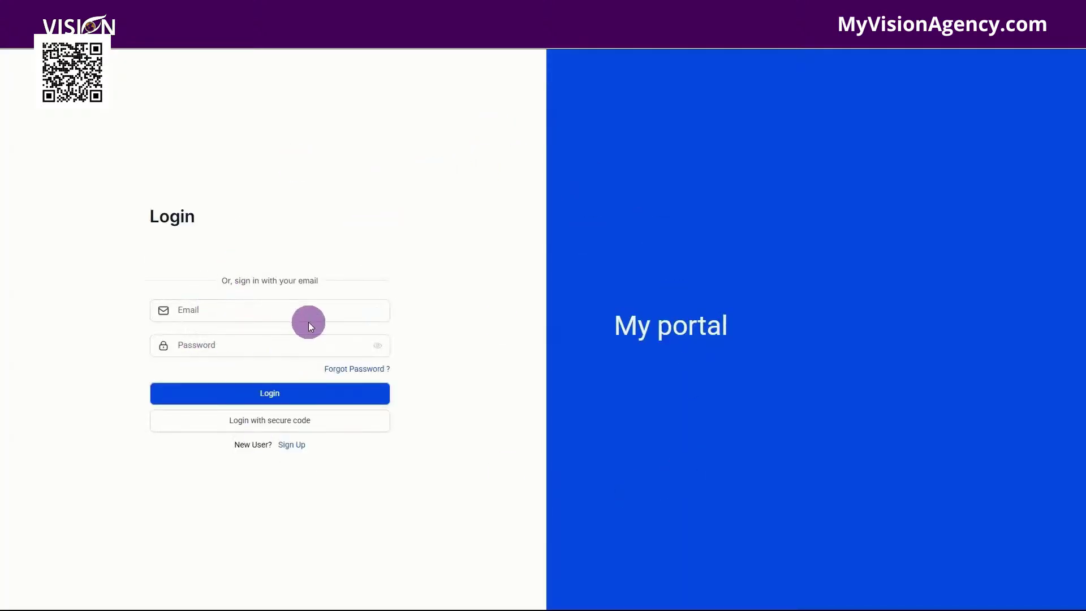
Step: Try signing in to the portal with an existing email and password
left_click(243, 310)
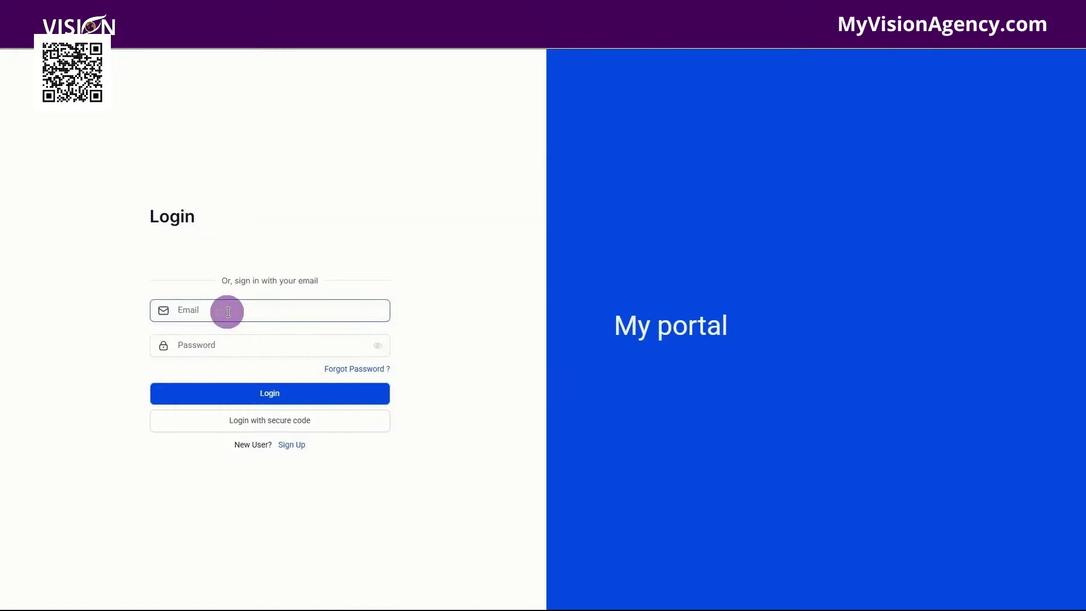
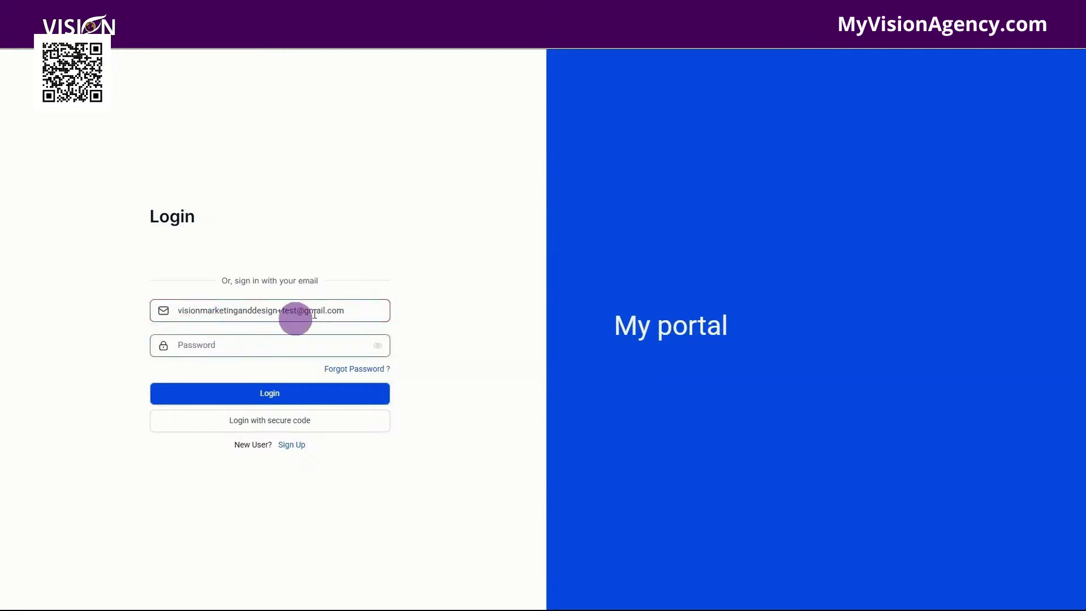
left_click(199, 347)
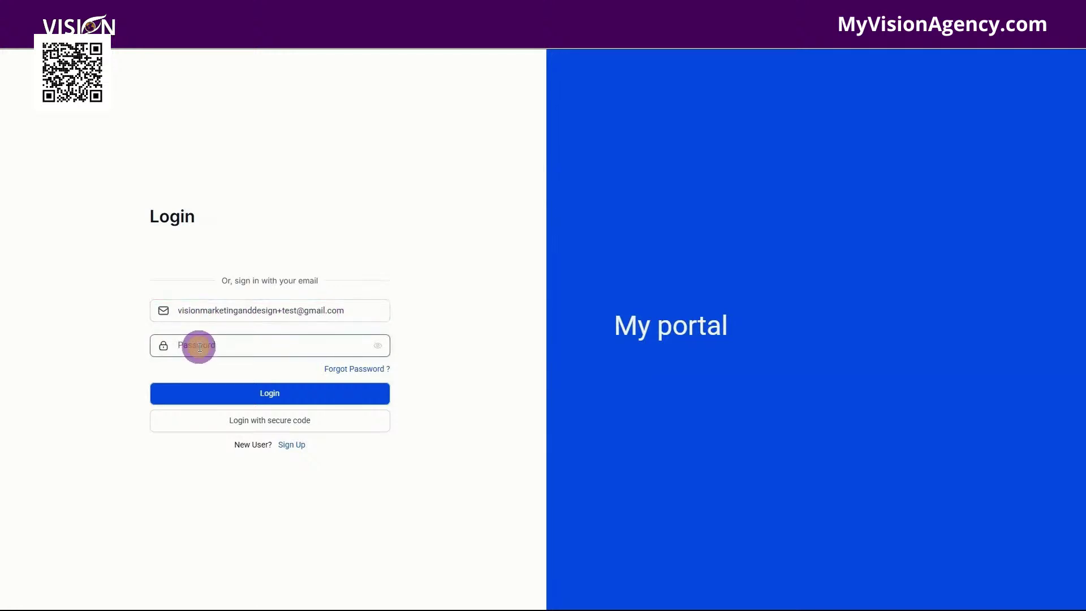
type("•••••••")
left_click(270, 396)
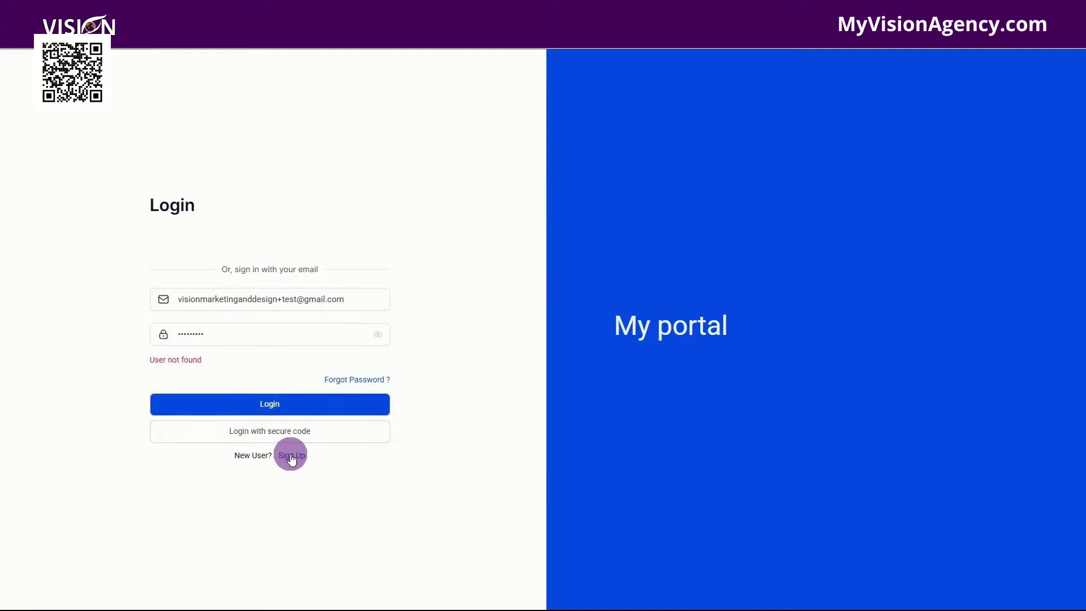
Step: Sign up a test user with full name, email and password, then verify the emailed secure code
left_click(291, 456)
left_click(227, 311)
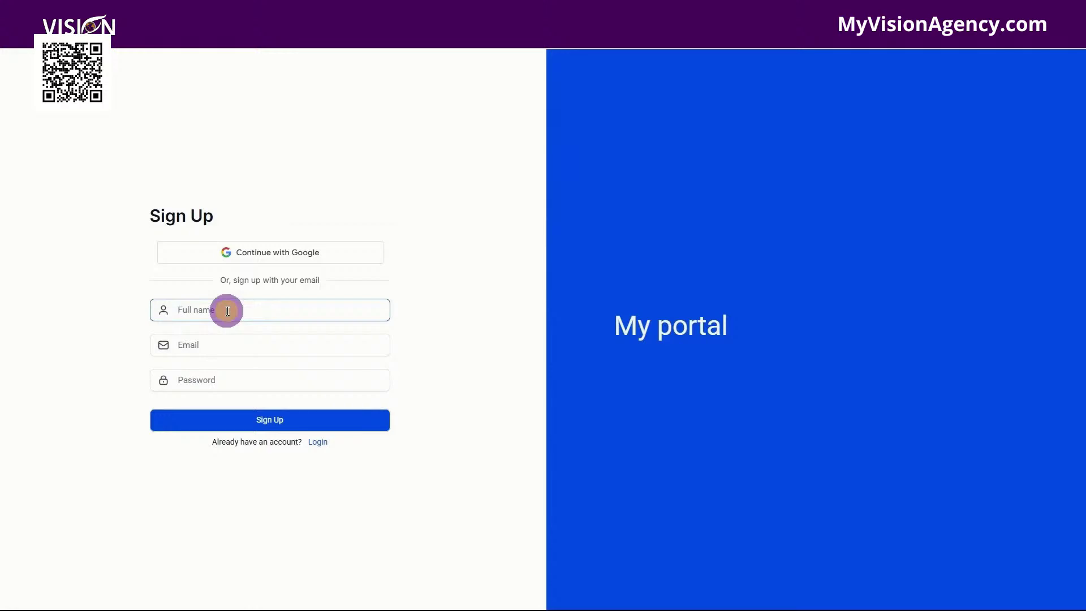
type("Jane Doe")
left_click(236, 342)
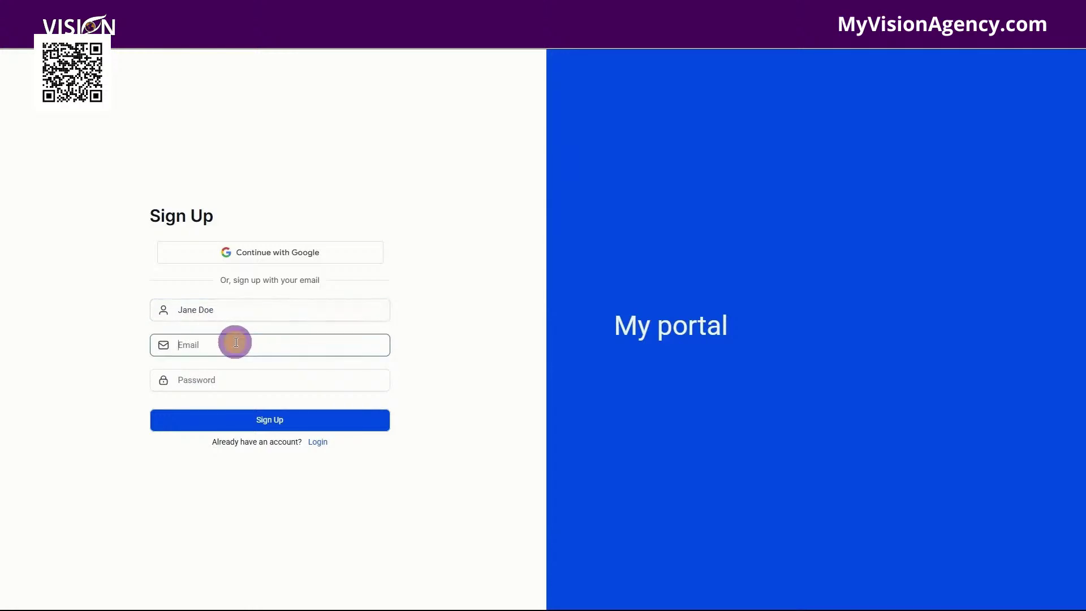
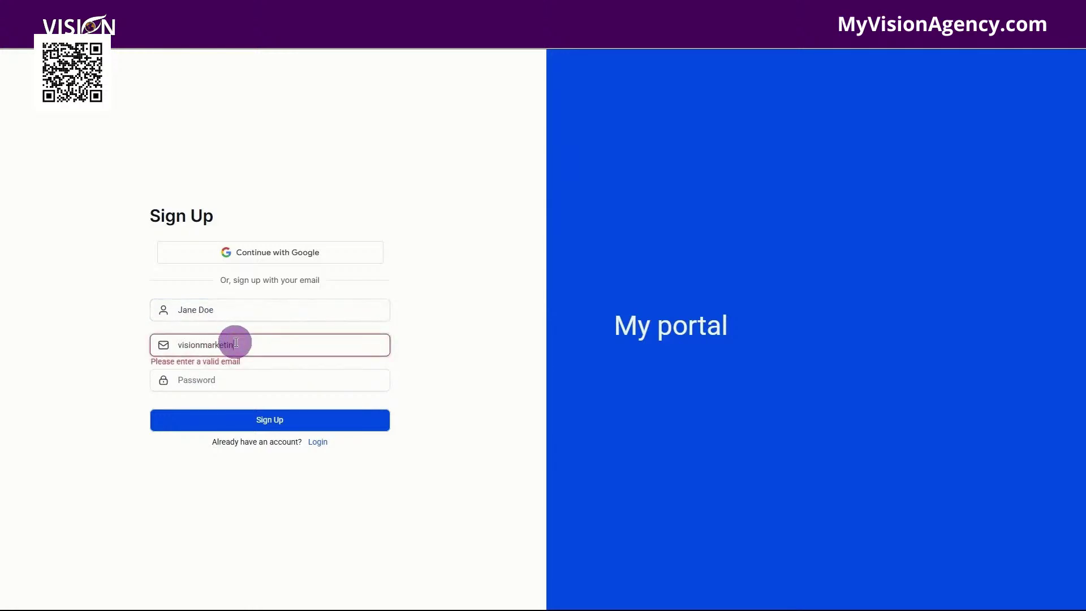
left_click(223, 379)
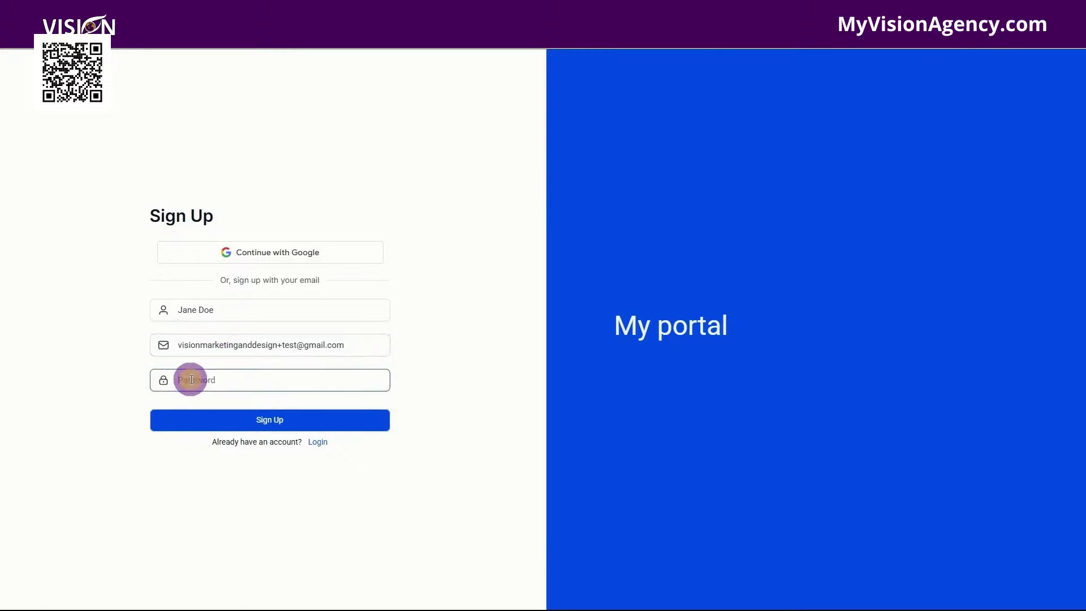
type("*********")
left_click(258, 419)
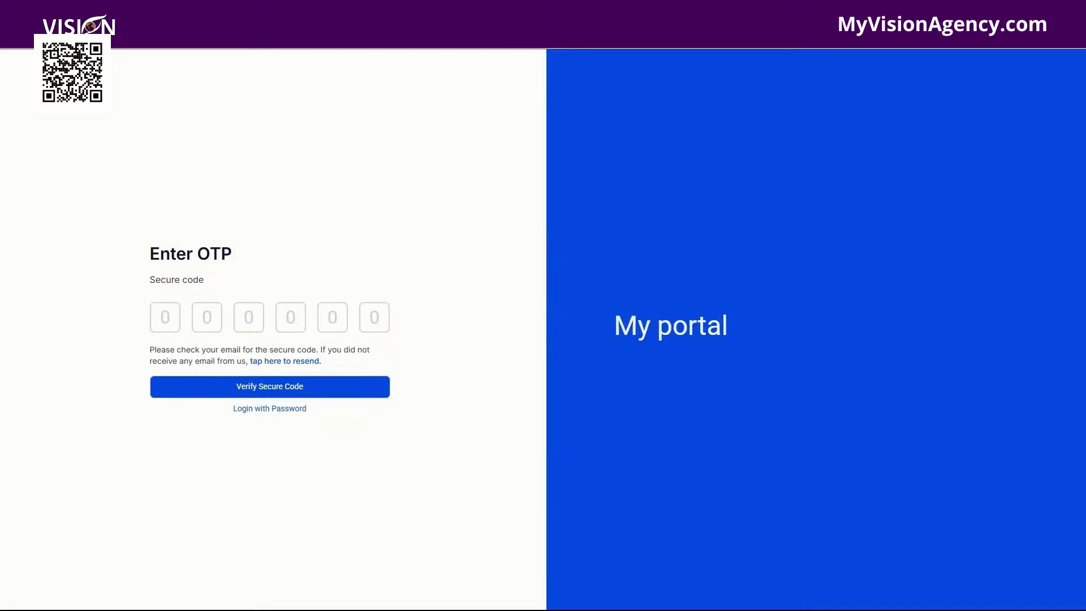
left_click(159, 321)
key("ctrl+v")
left_click(269, 385)
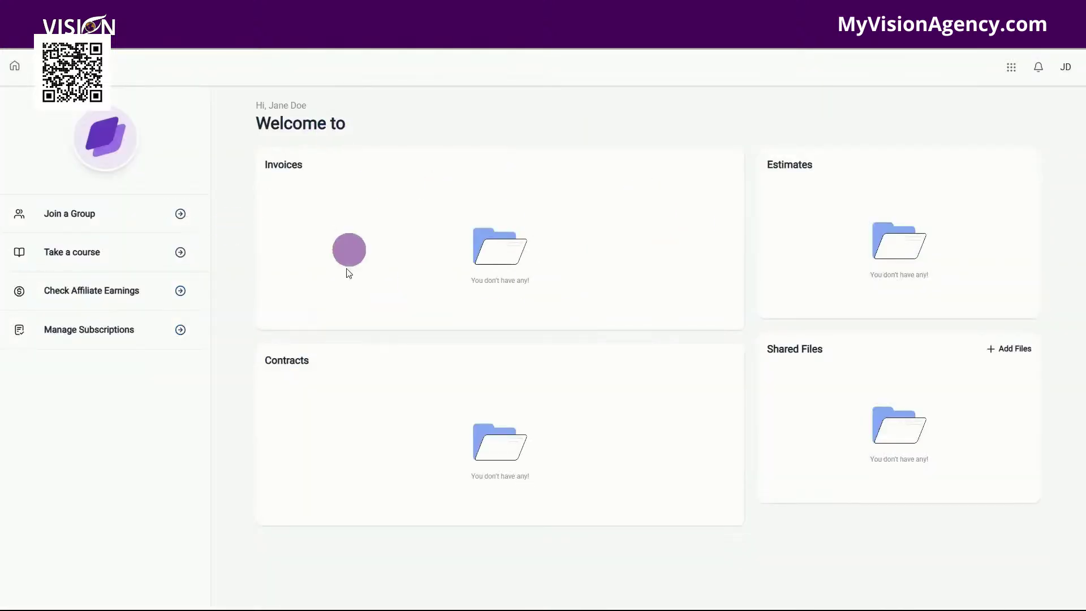
Step: Visit the empty groups, Courses and Affiliates areas of the portal, returning home each time
left_click(63, 215)
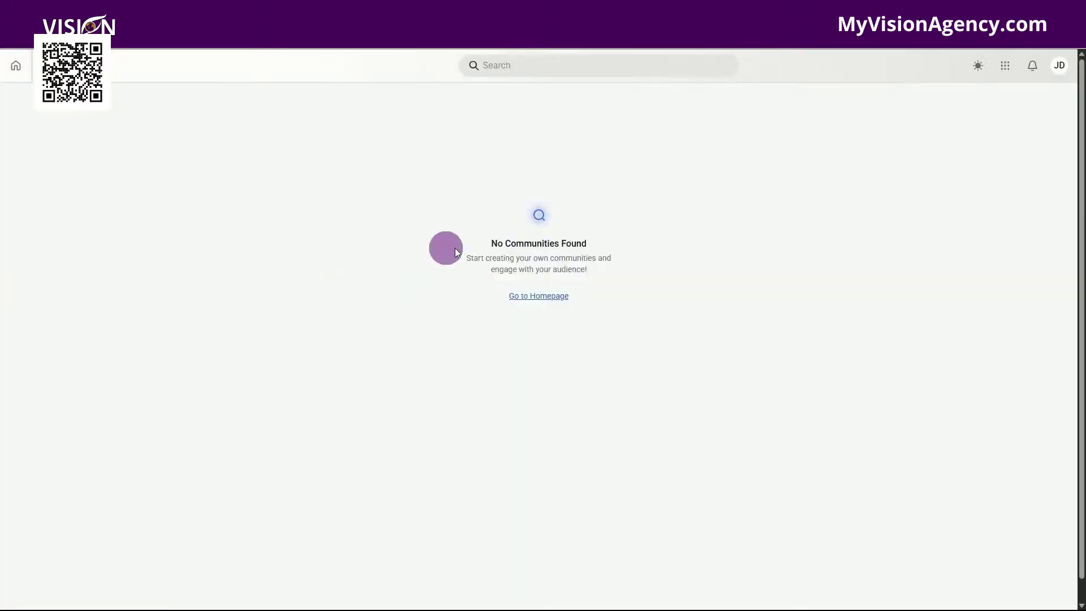
left_click(15, 66)
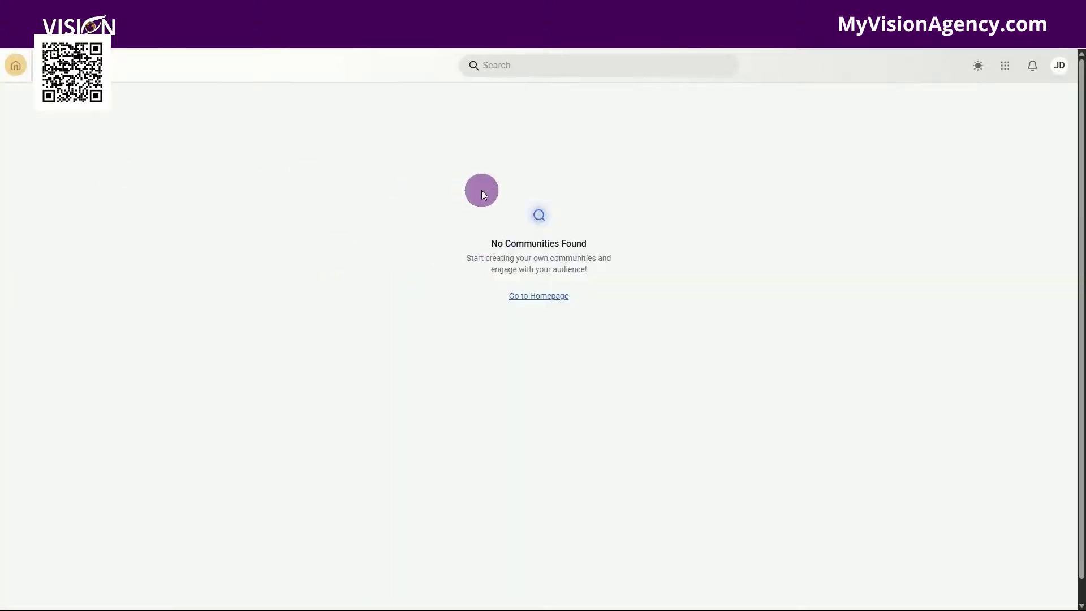
left_click(1010, 68)
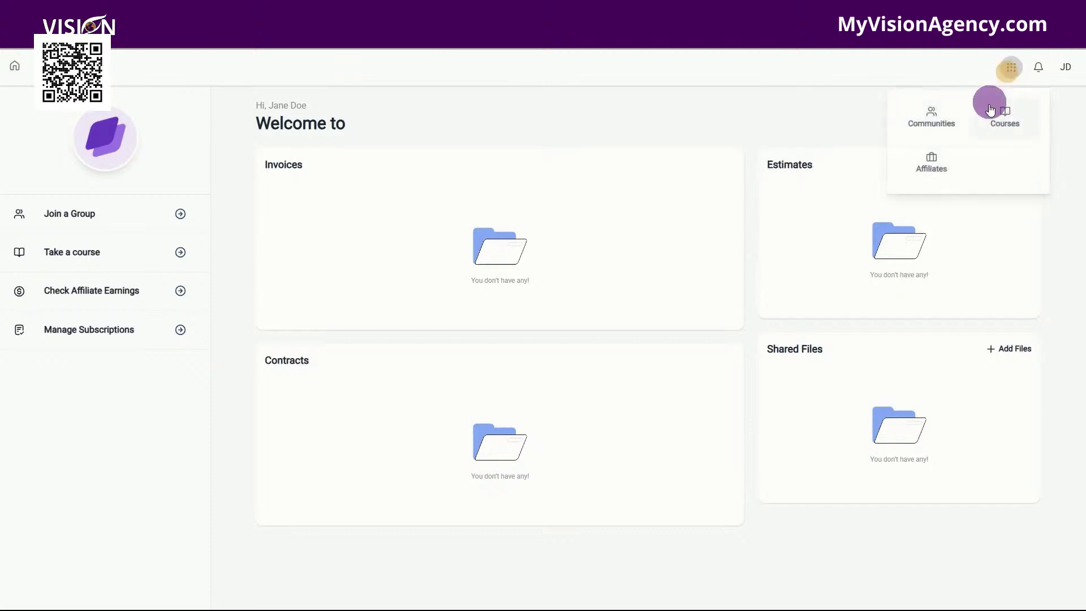
left_click(1010, 115)
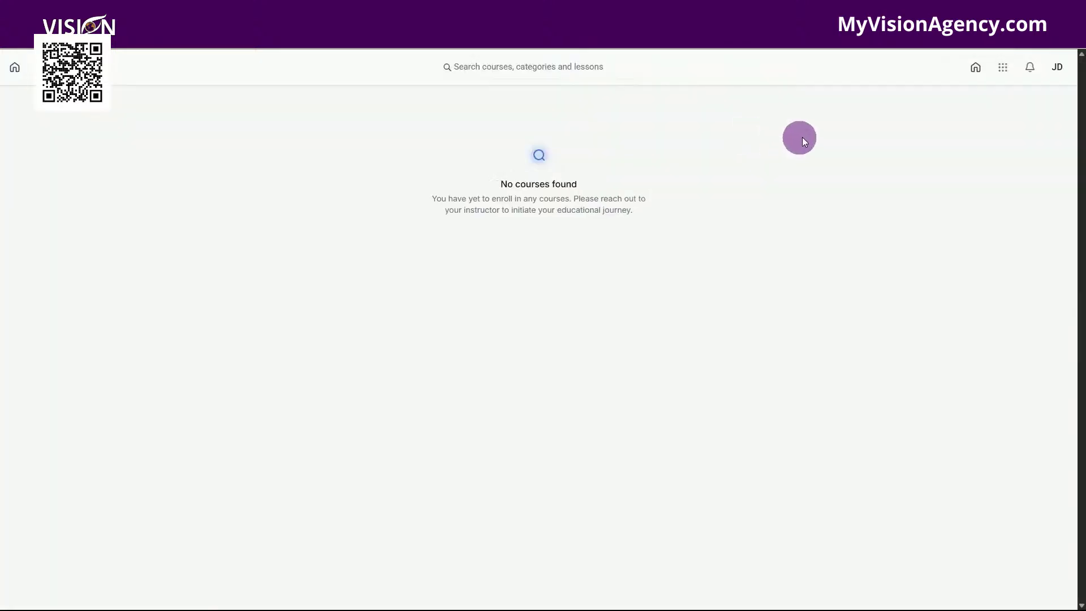
left_click(1003, 68)
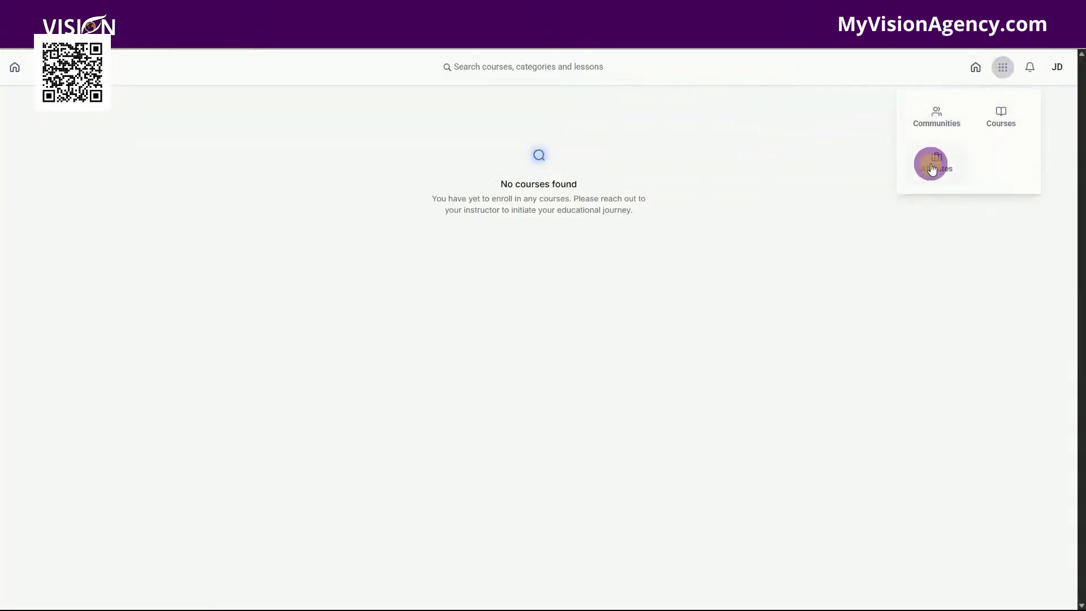
left_click(934, 159)
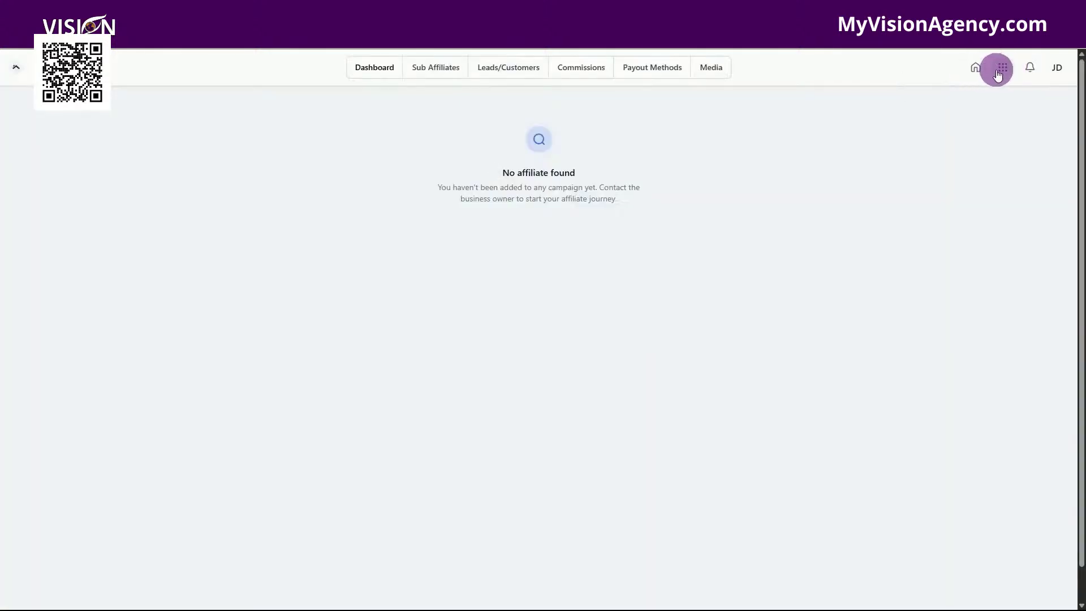
left_click(976, 73)
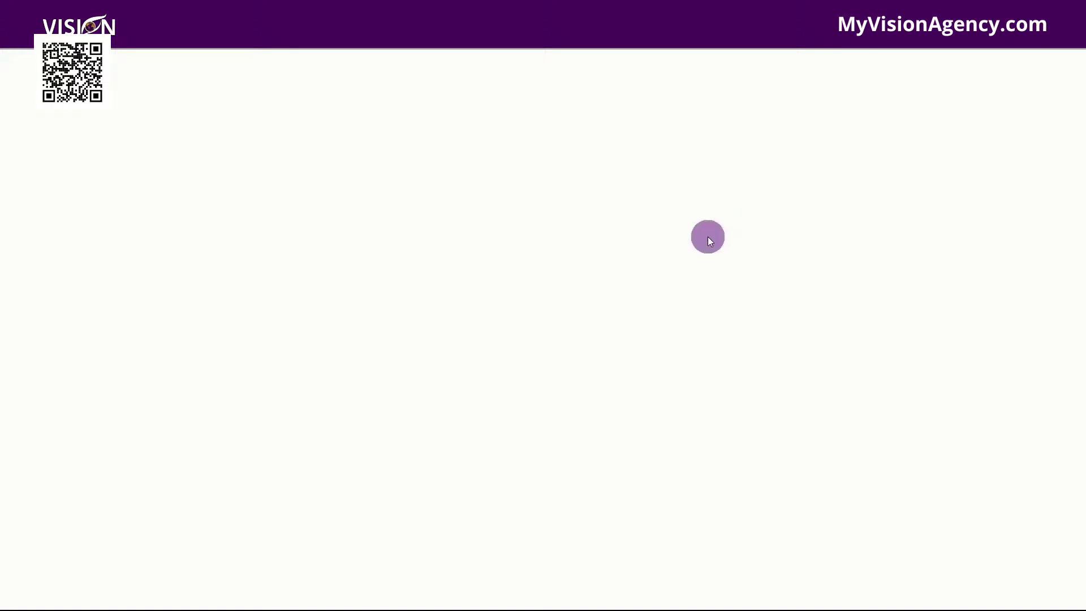
left_click(117, 324)
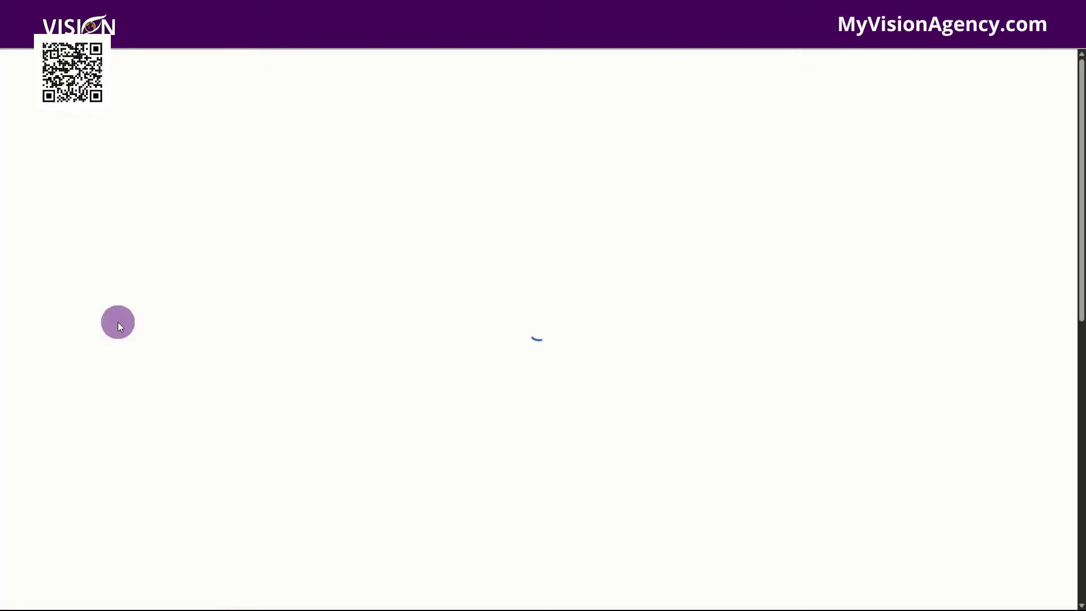
left_click(972, 71)
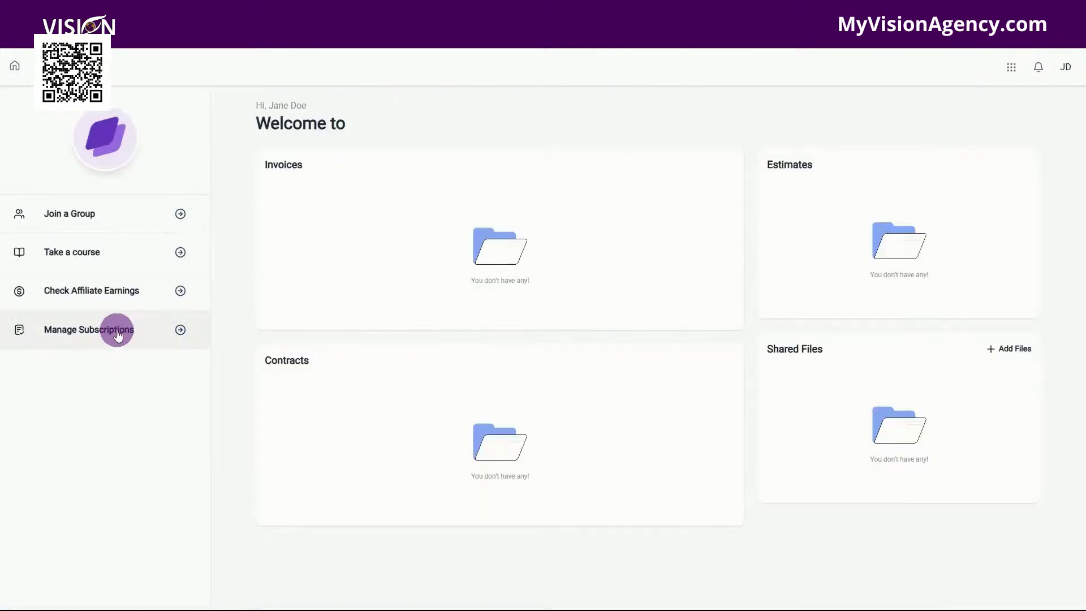
Step: Check subscription billing management, then go to Manage Your Account from the profile menu
left_click(114, 334)
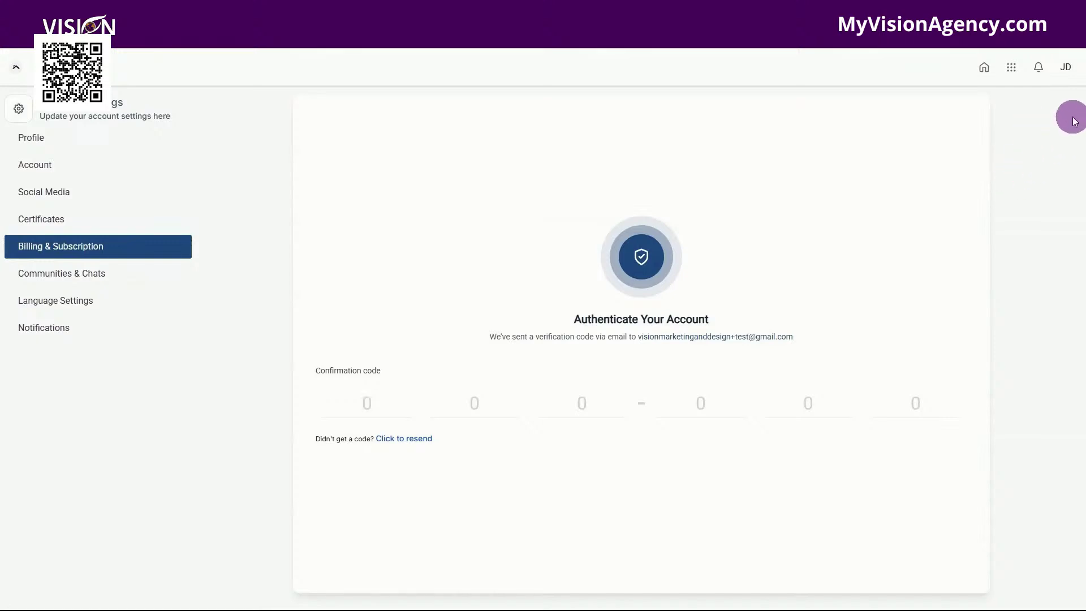
left_click(1067, 69)
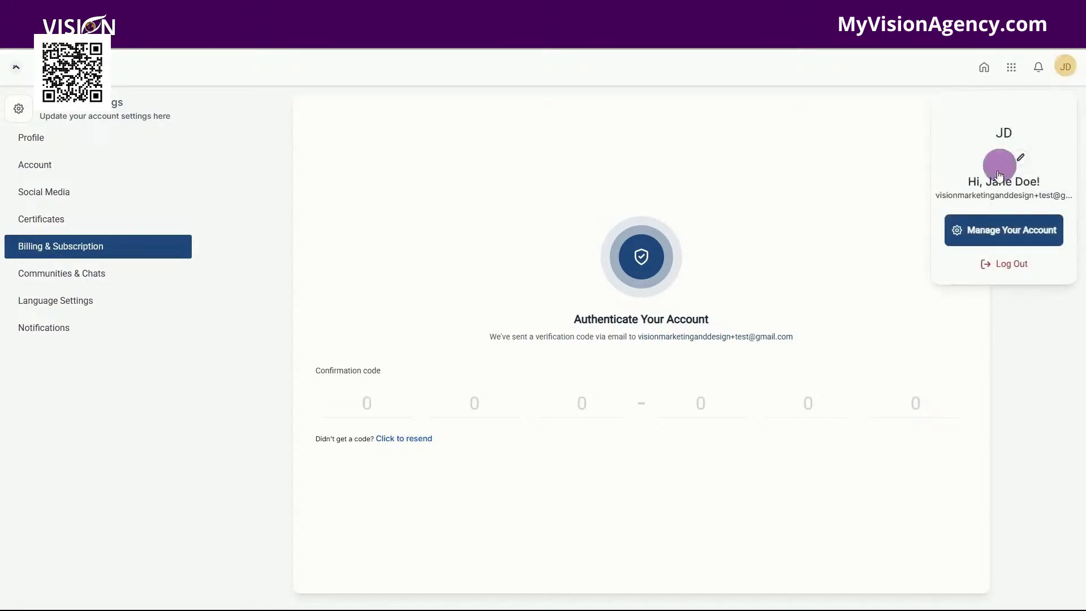
left_click(1002, 231)
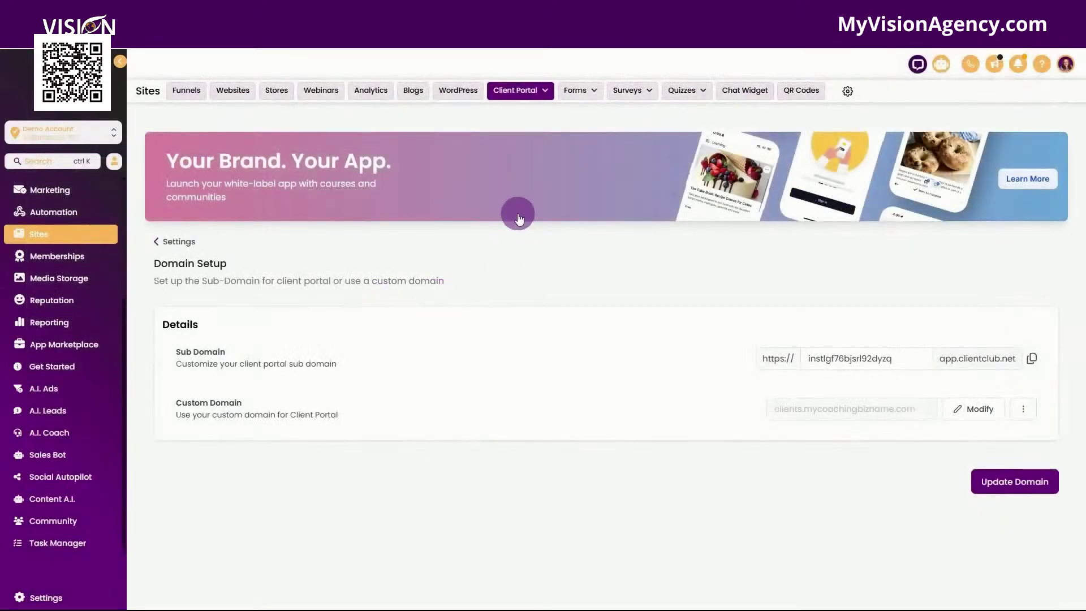
Step: In the client portal's App Permissions, switch Affiliates off
left_click(172, 244)
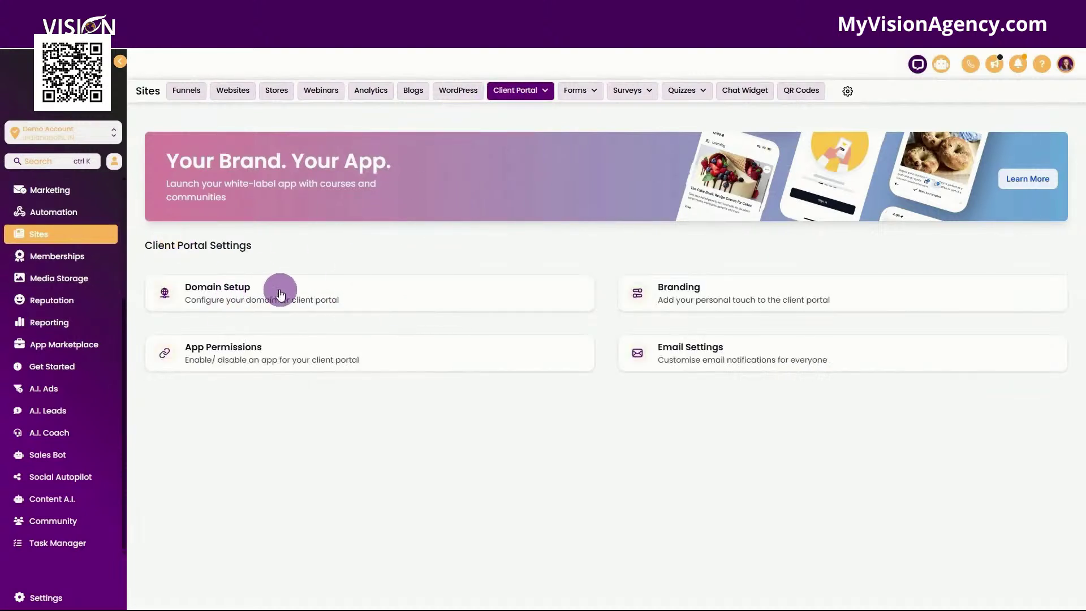
left_click(333, 354)
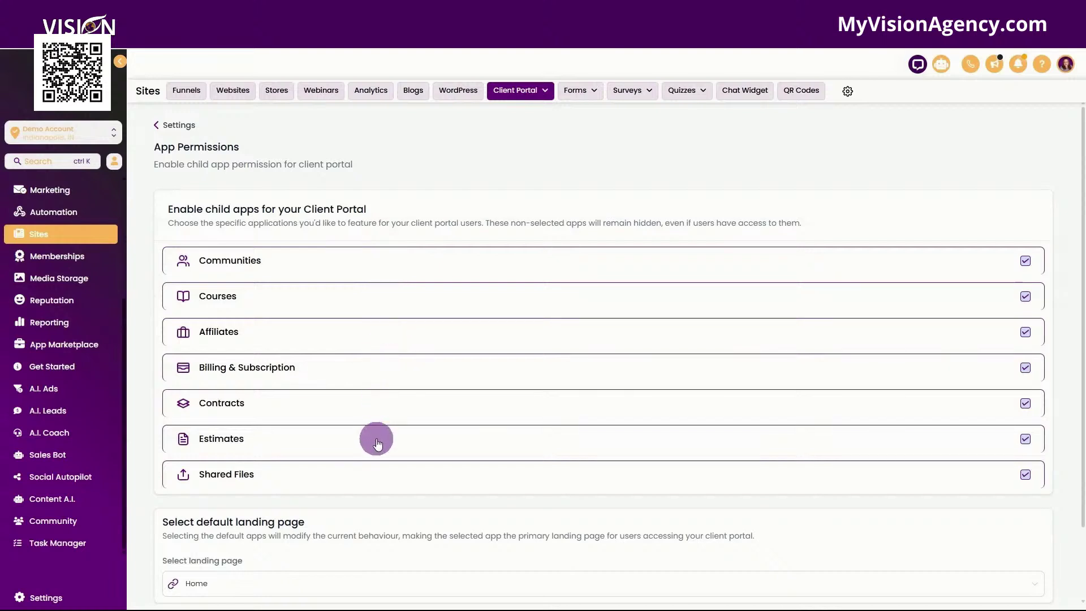
scroll(378, 445, "down", 1)
scroll(378, 445, "down", 1)
scroll(724, 371, "up", 1)
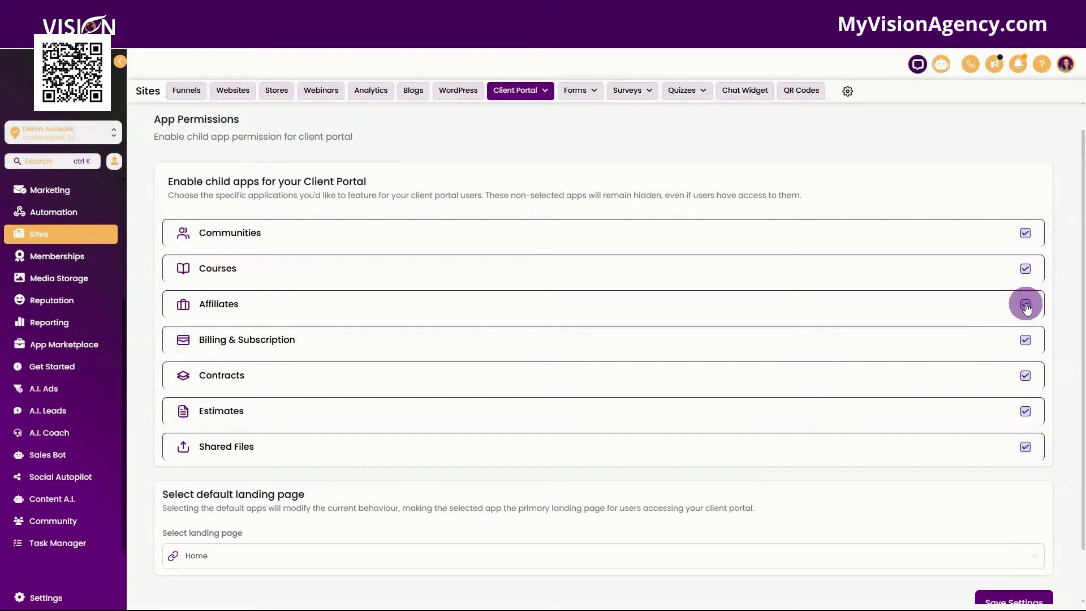
left_click(1026, 306)
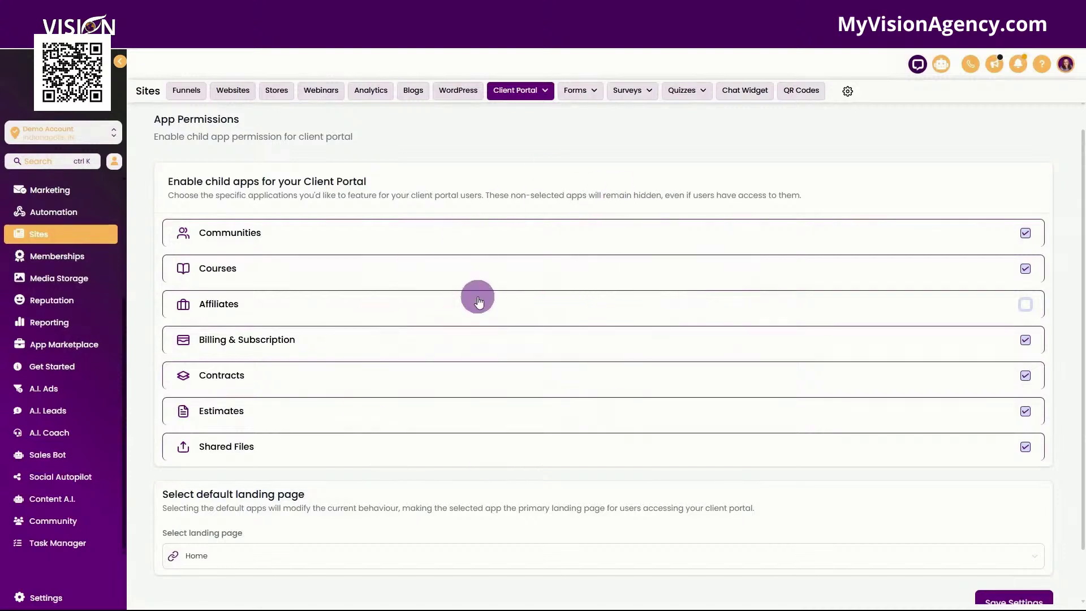
Step: Keep Home as the default landing page, save the permissions, and go back to Settings
scroll(412, 479, "down", 2)
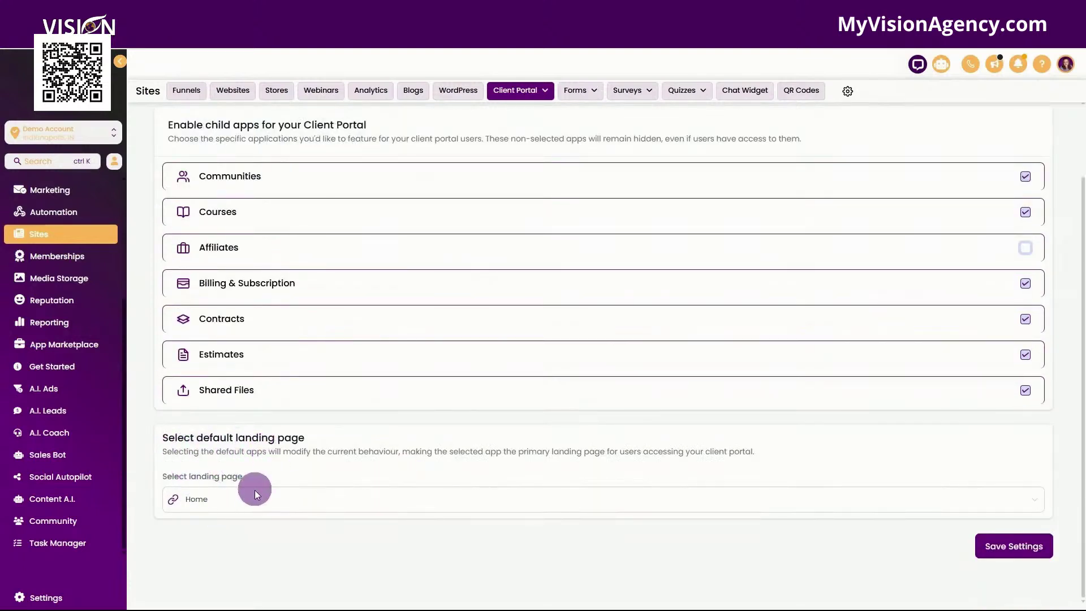
left_click(268, 502)
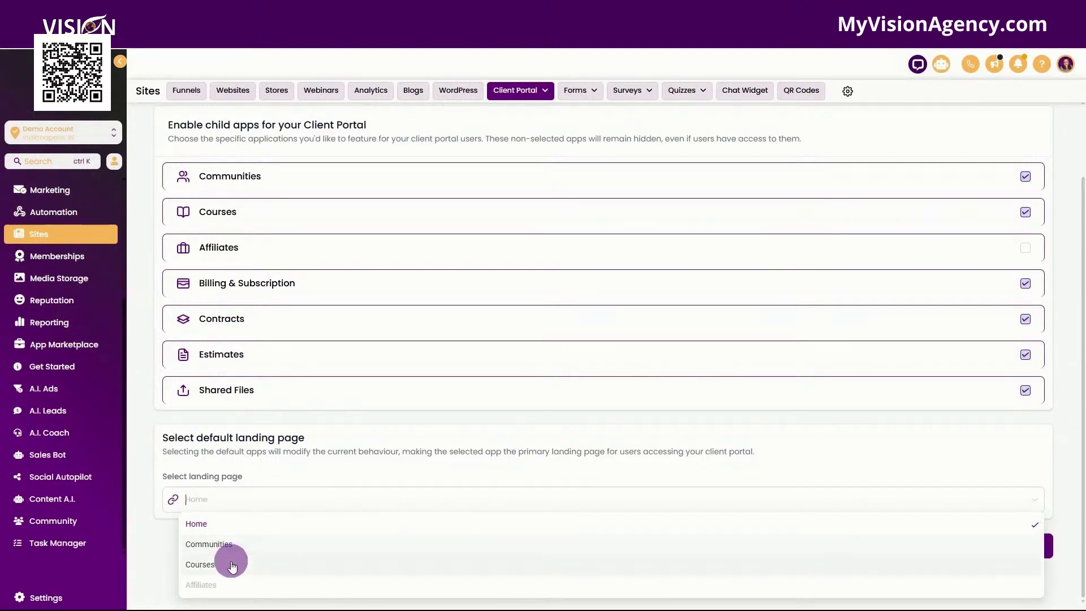
left_click(1026, 251)
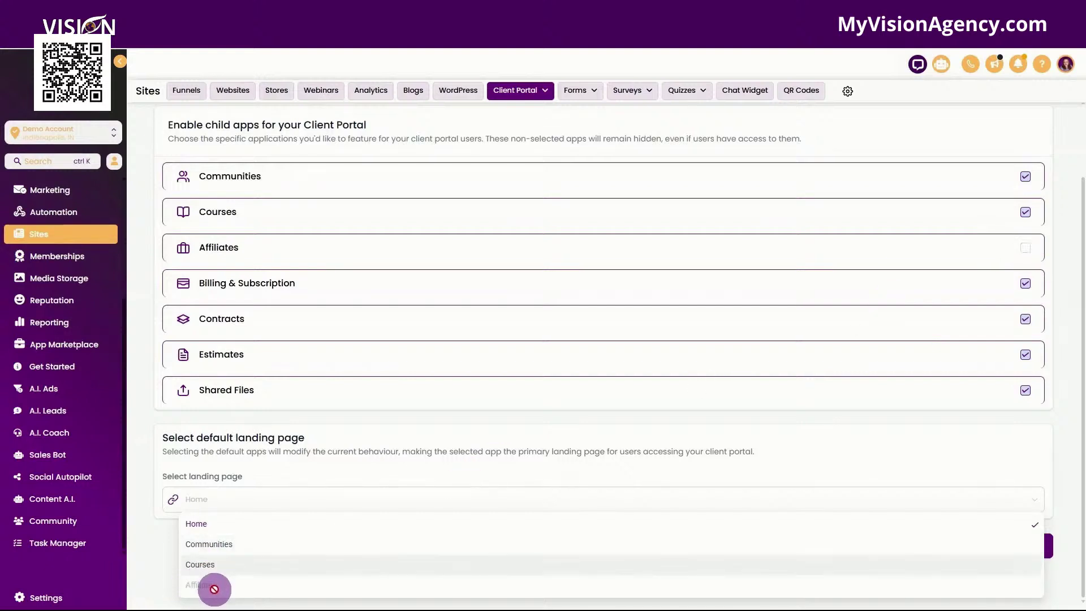
left_click(270, 468)
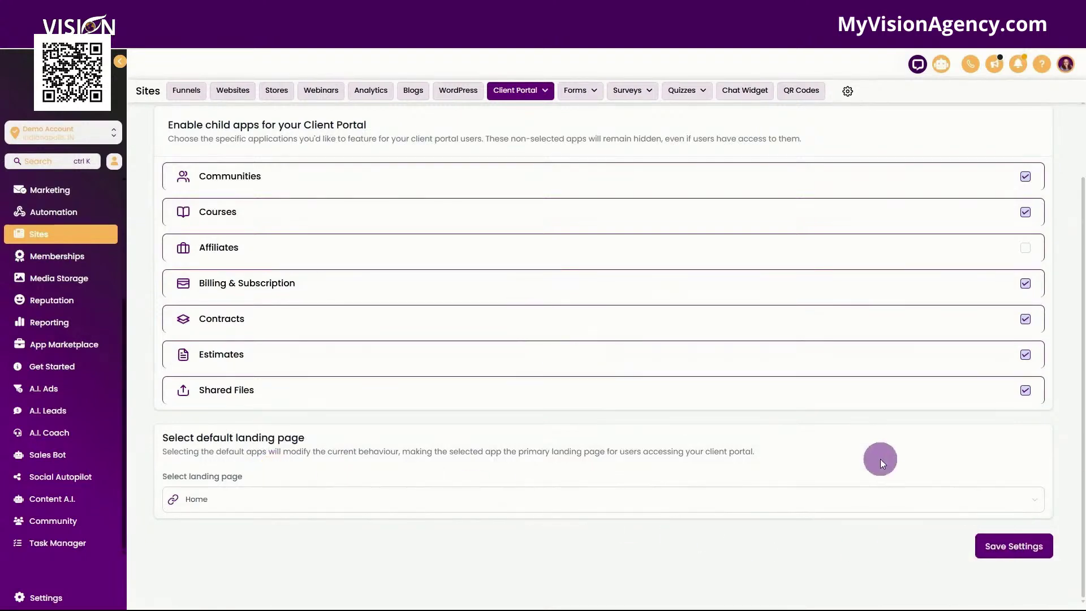
left_click(1022, 547)
scroll(642, 491, "up", 2)
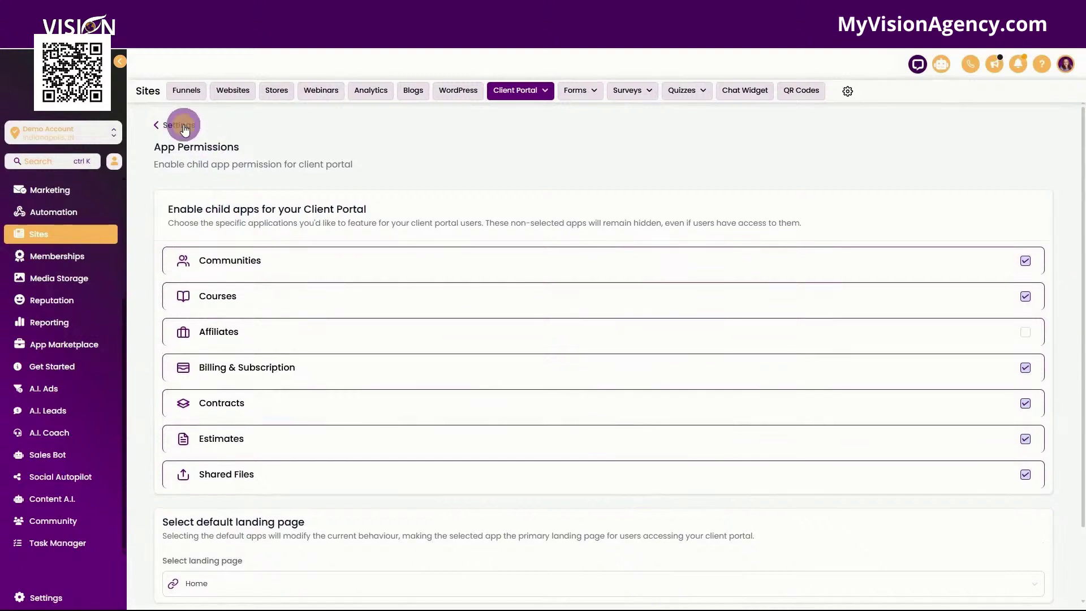
left_click(176, 124)
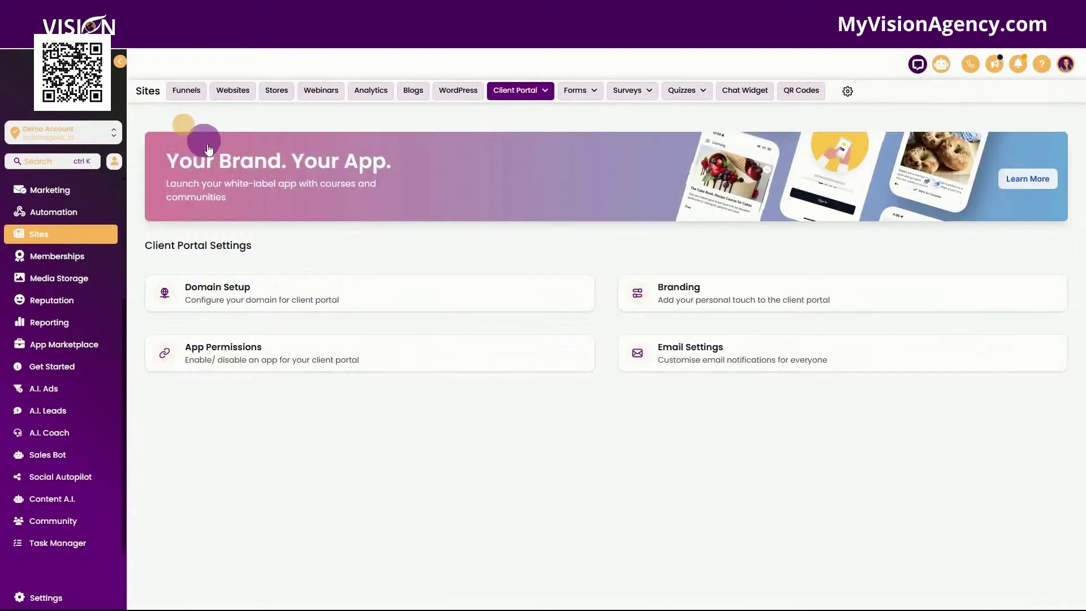
Step: In Branding, name the portal 'Demo System' with description 'This is a demo client portal'
left_click(725, 291)
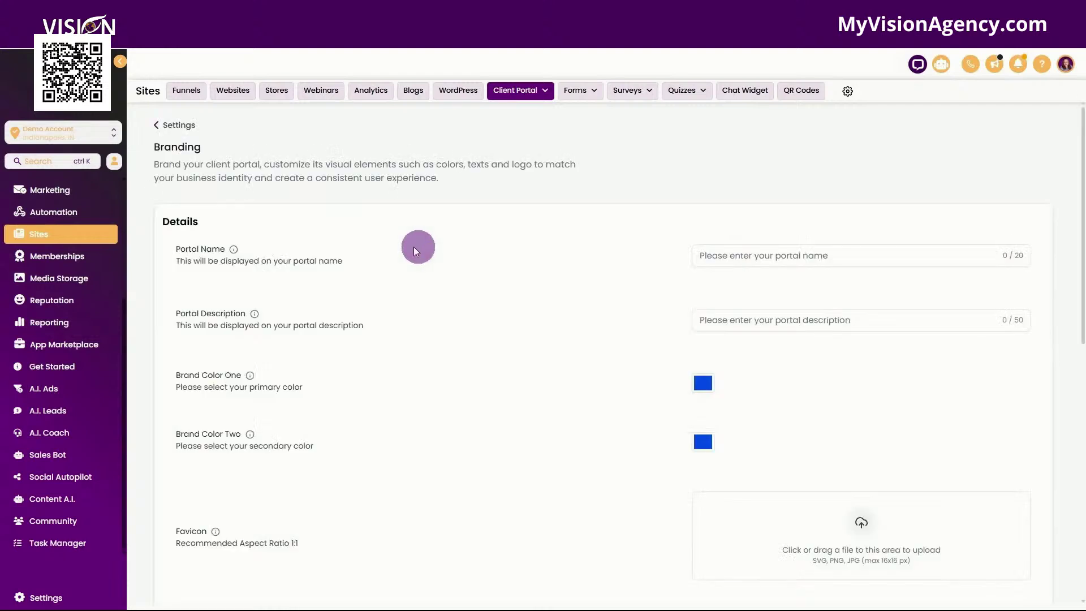
left_click(744, 254)
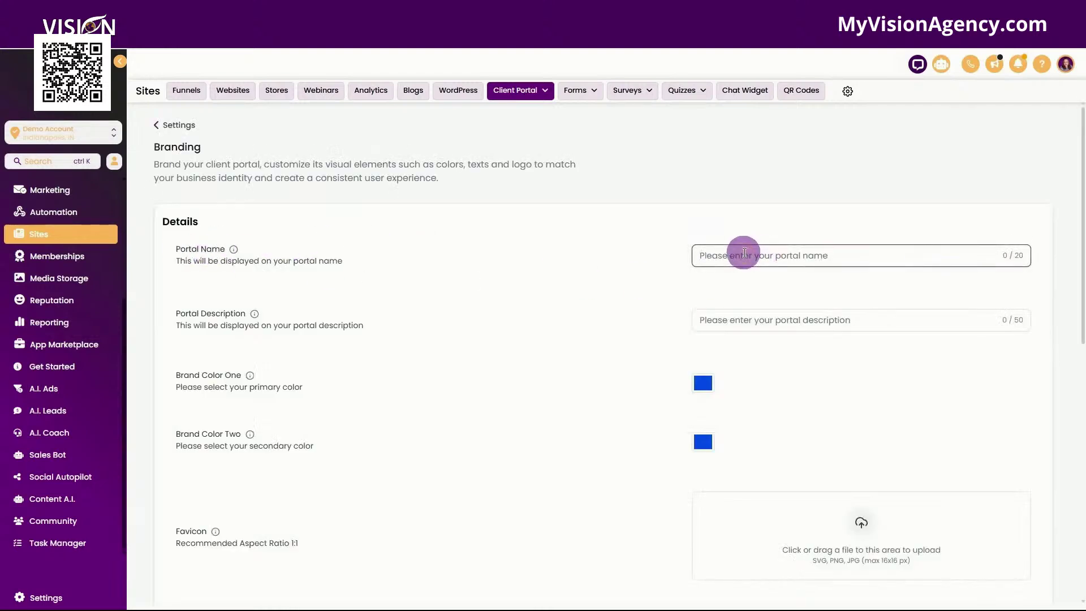
type("Demo System")
left_click(740, 315)
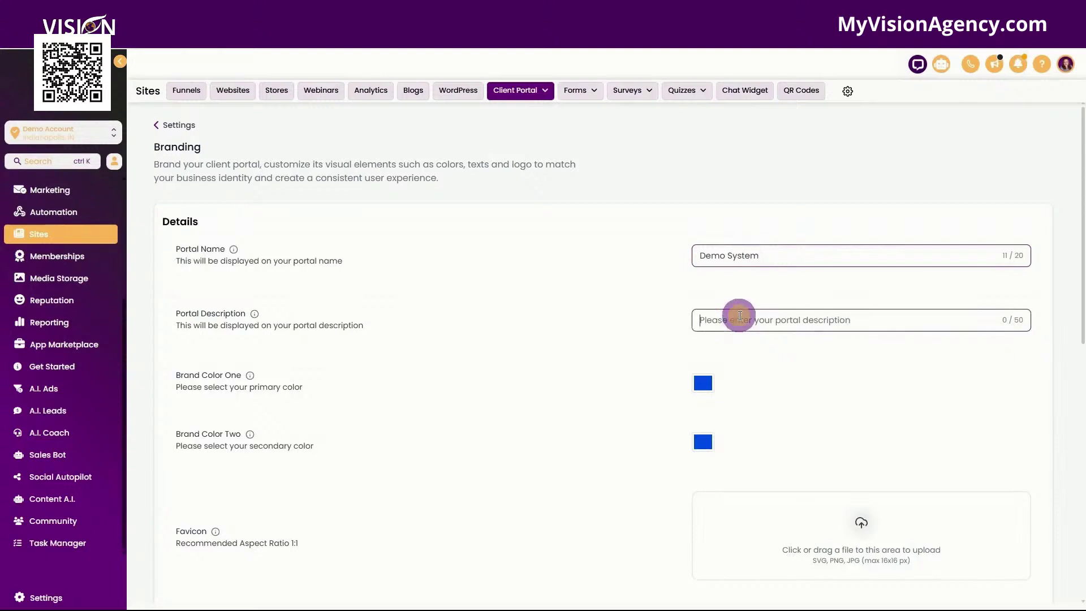
type("TH")
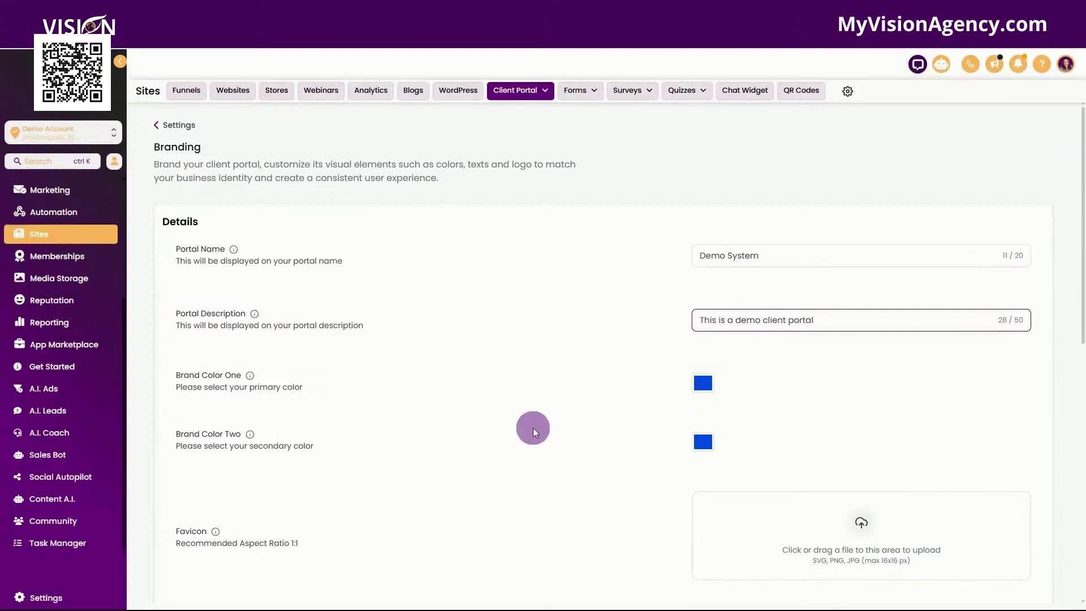
Step: Set Brand Color One to near-black and Brand Color Two to bright red
left_click(703, 383)
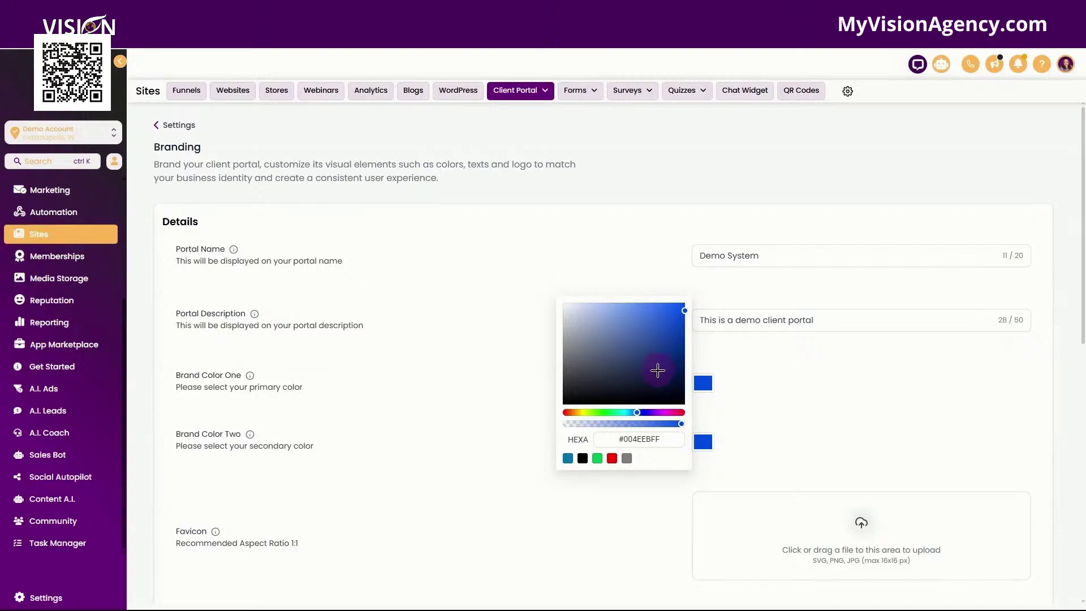
left_click_drag(658, 370, 678, 395)
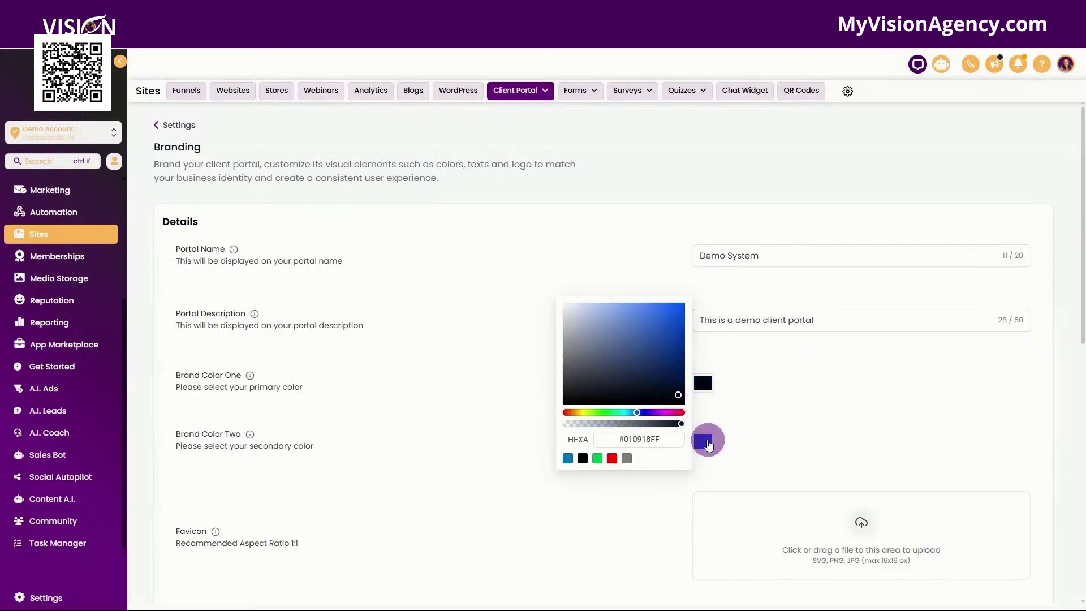
left_click(709, 445)
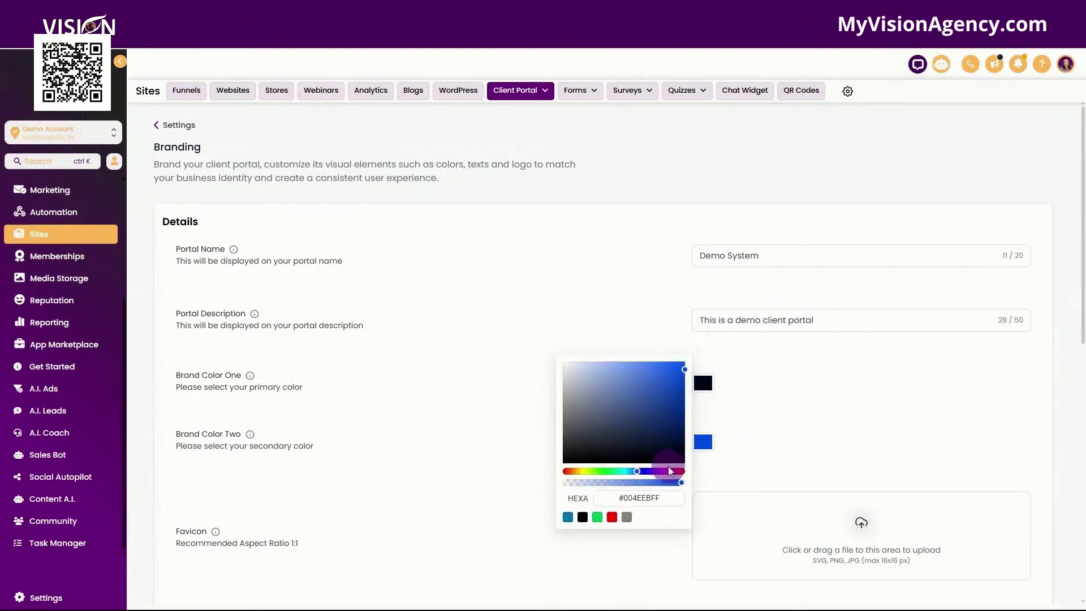
left_click_drag(669, 471, 696, 344)
left_click(846, 398)
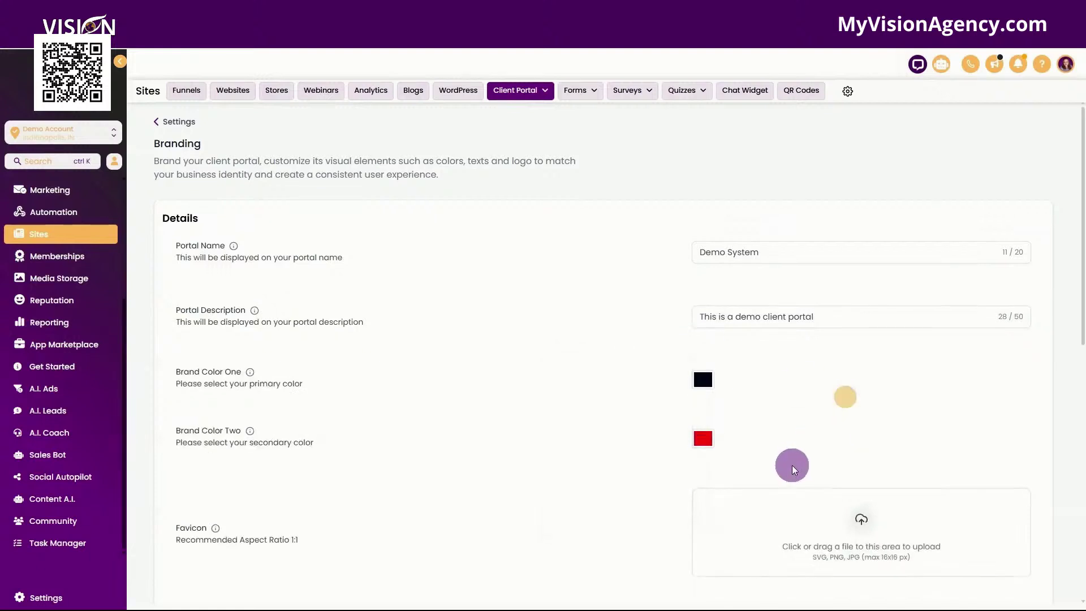
scroll(794, 469, "down", 3)
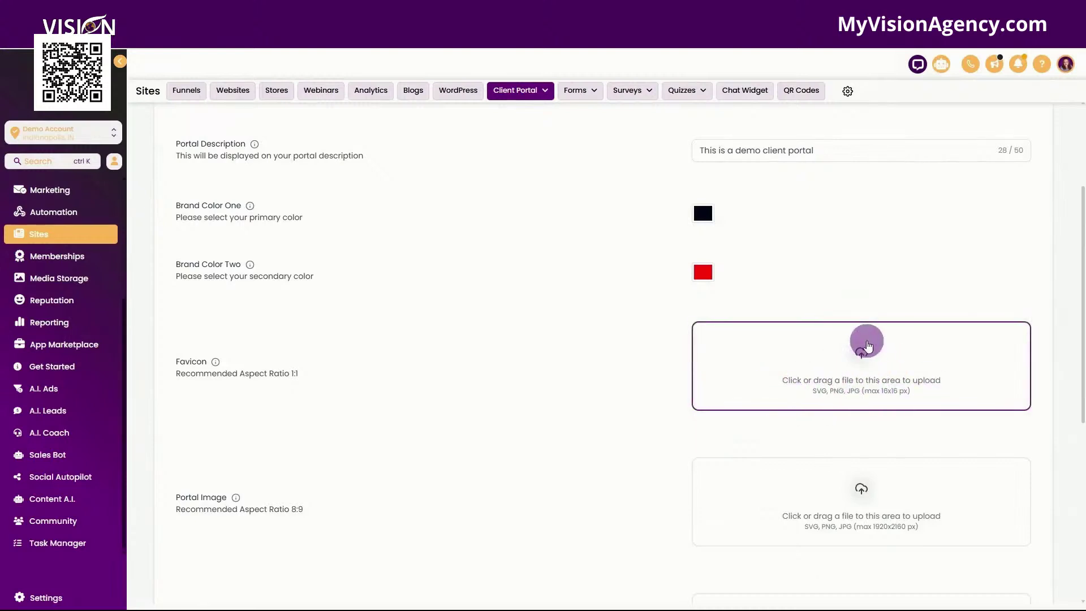
scroll(868, 346, "down", 3)
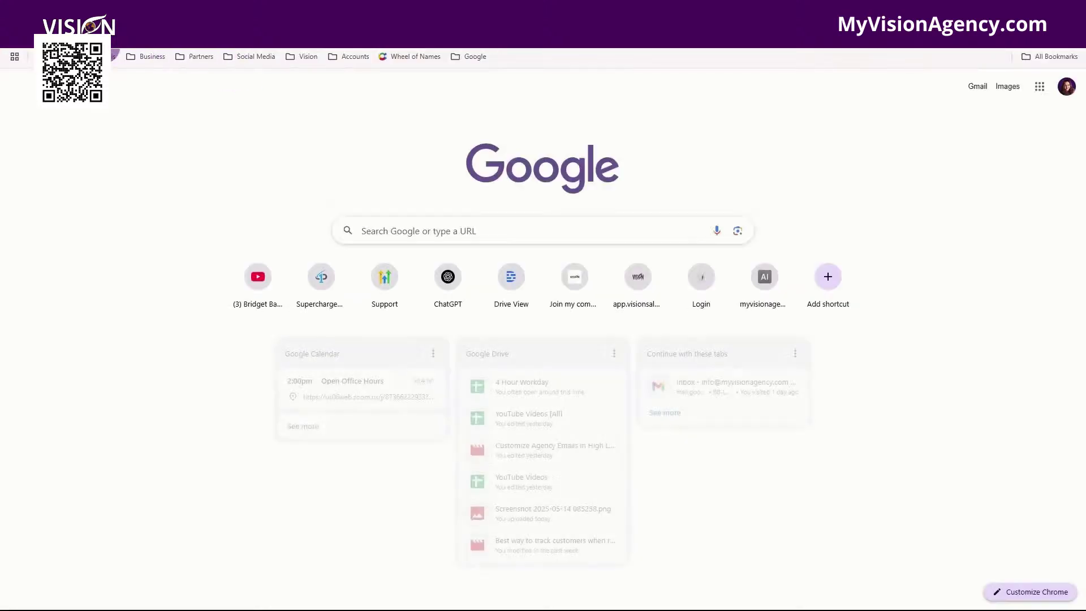
Step: In Canva, create a blank custom-size design of 1920×2160 px
left_click(113, 54)
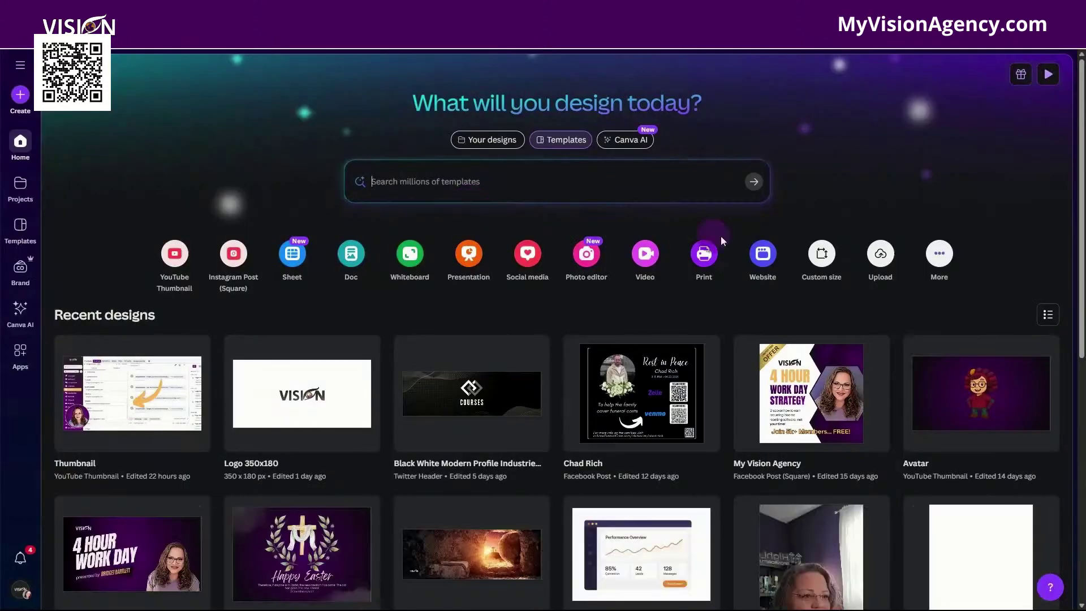
left_click(821, 258)
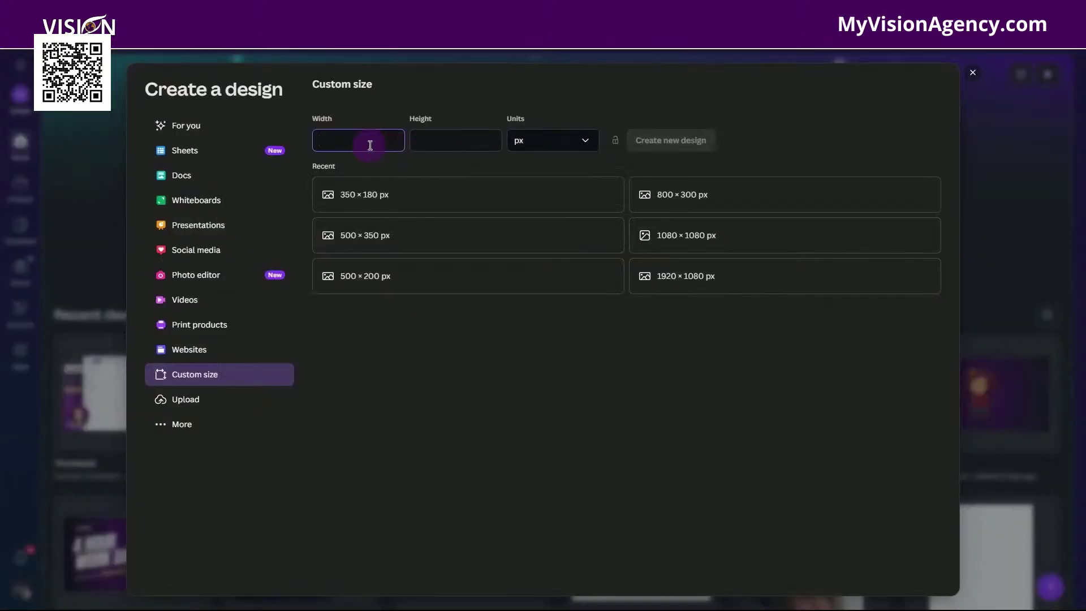
left_click(457, 141)
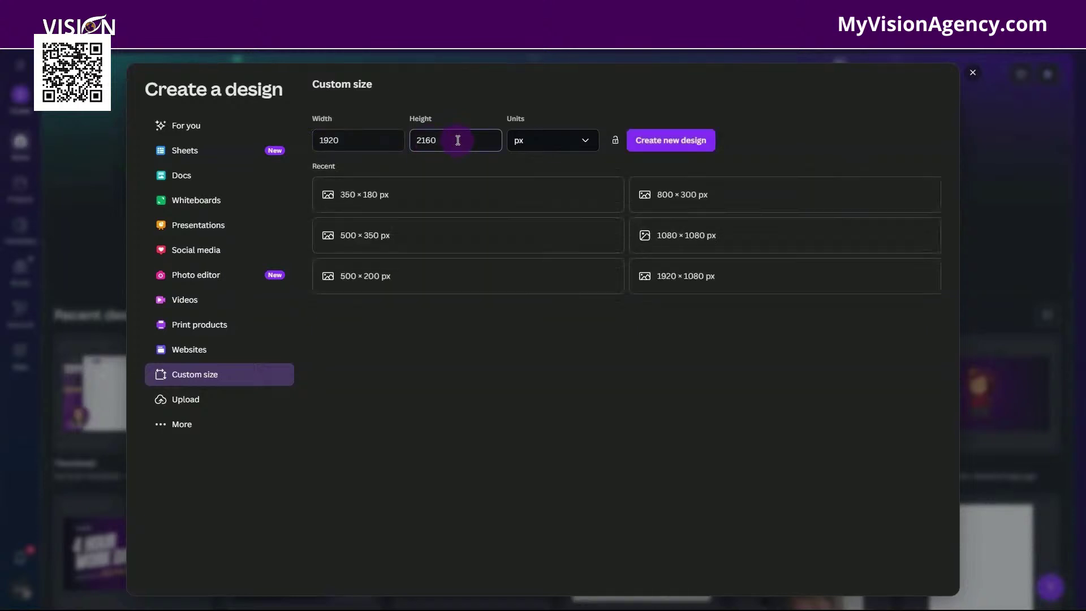
left_click(657, 139)
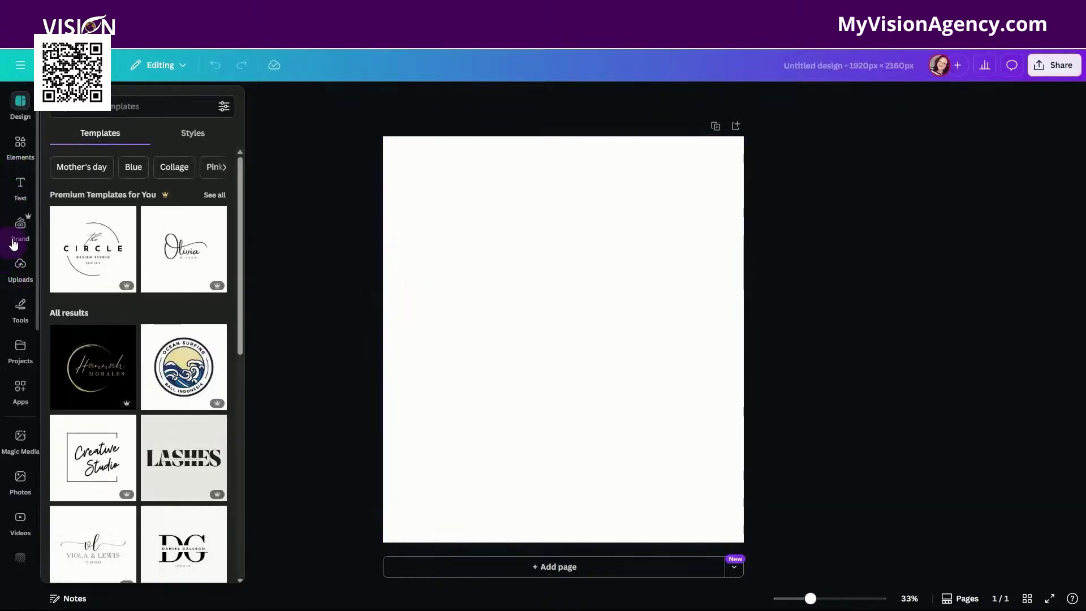
Step: Fill the page with a stock office meeting photo and bring up the download options
left_click(19, 481)
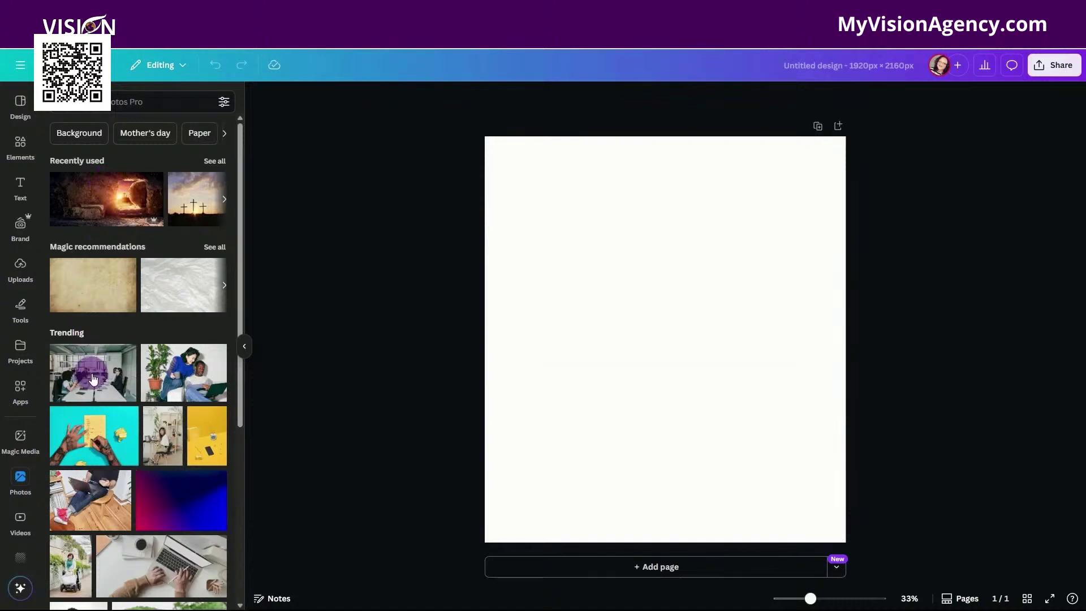
scroll(90, 390, "down", 1)
left_click_drag(93, 313, 540, 272)
left_click_drag(593, 332, 575, 222)
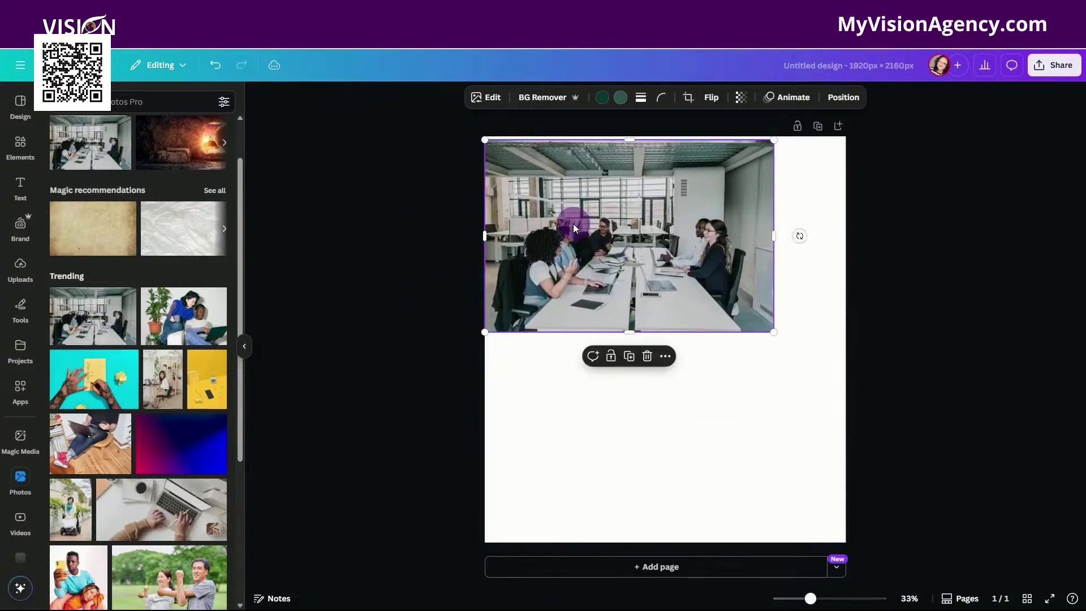
left_click_drag(694, 283, 689, 281)
left_click_drag(770, 337, 846, 389)
left_click_drag(653, 380, 646, 544)
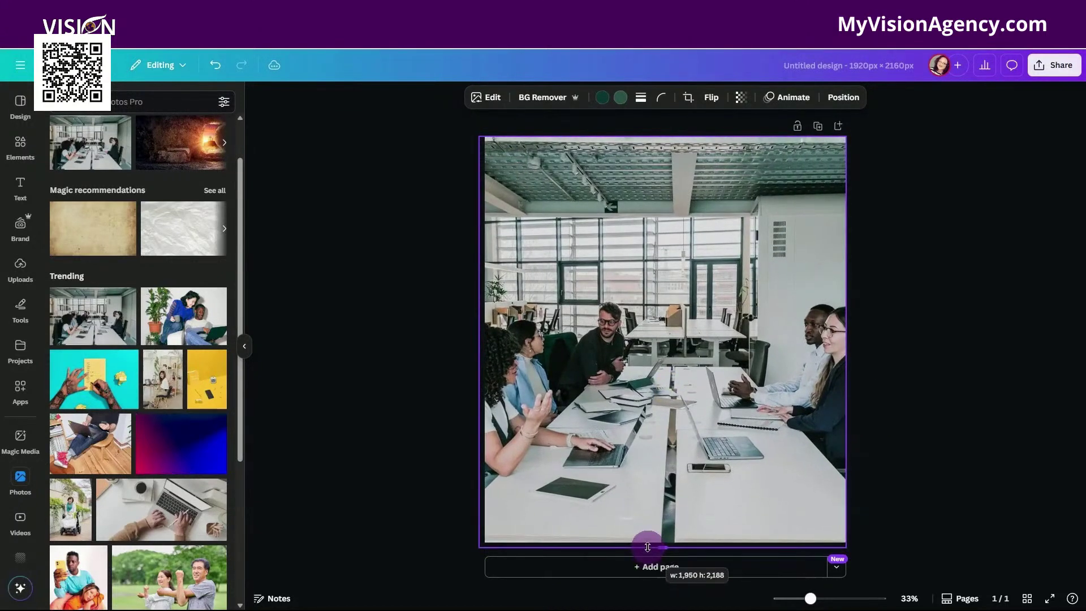
left_click(1053, 66)
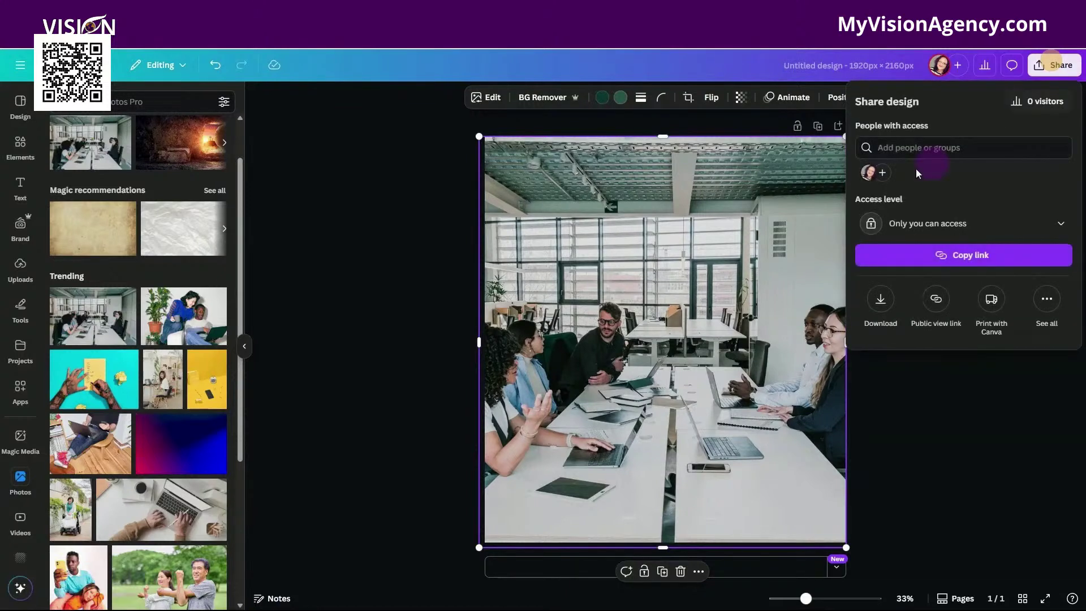
left_click(885, 299)
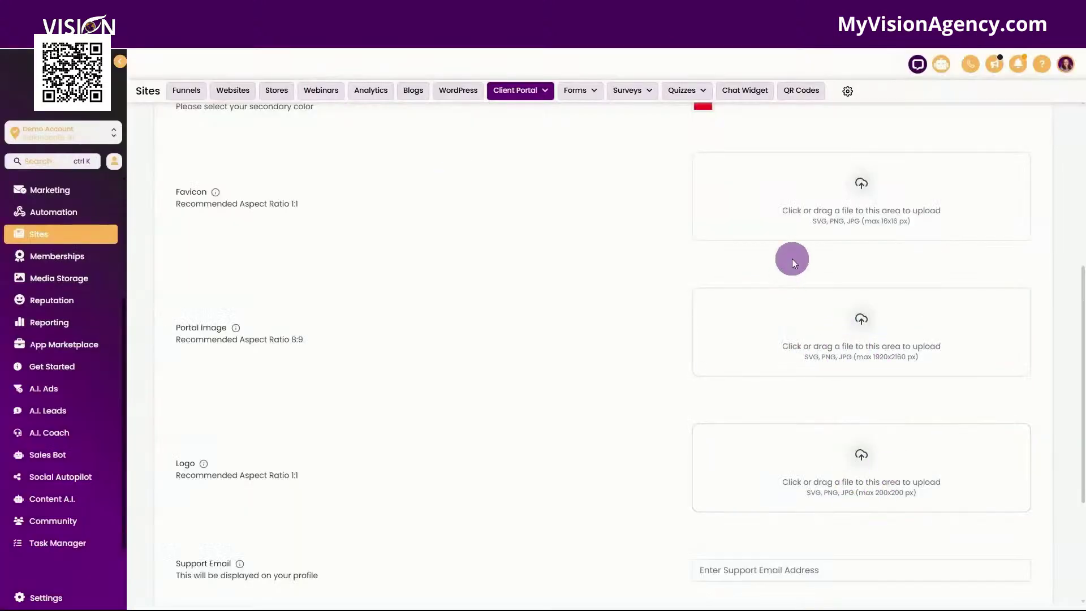
Step: Expand the advanced branding settings and highlight the Theme Builder reference
scroll(792, 259, "down", 2)
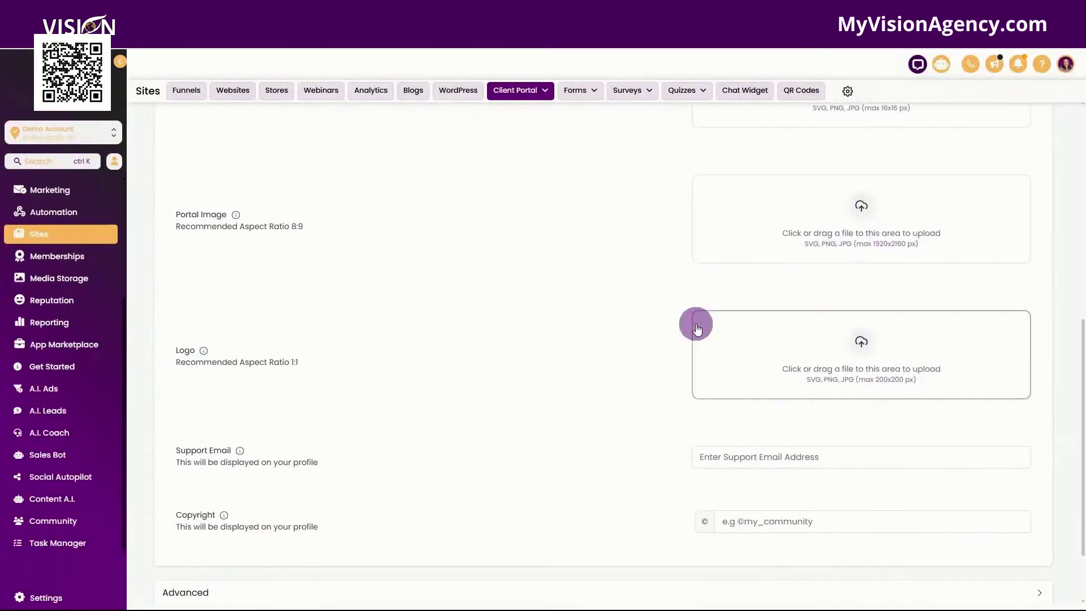
left_click(763, 457)
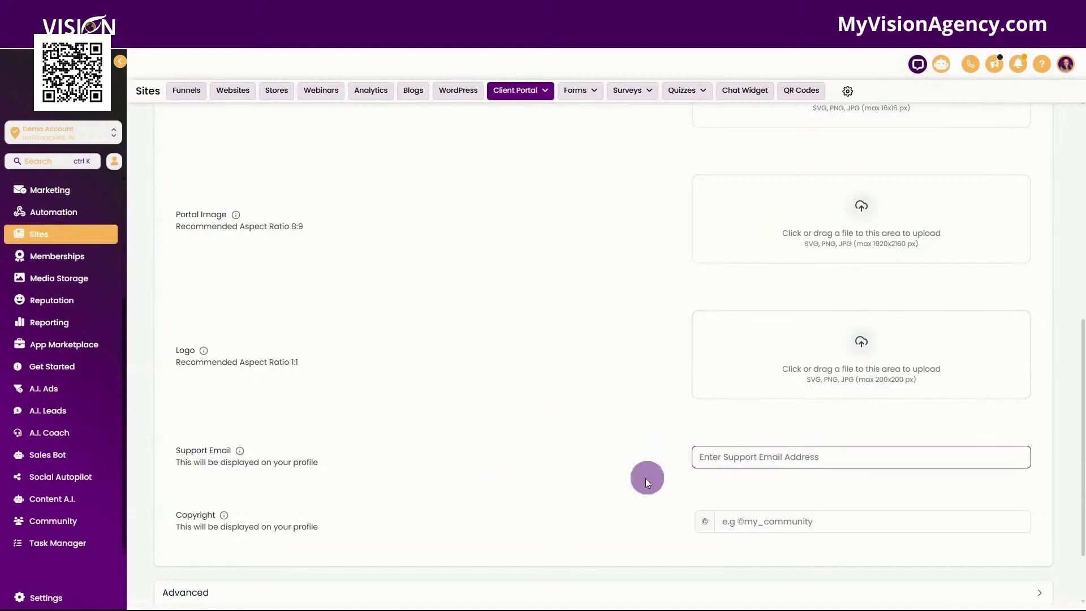
scroll(639, 477, "down", 2)
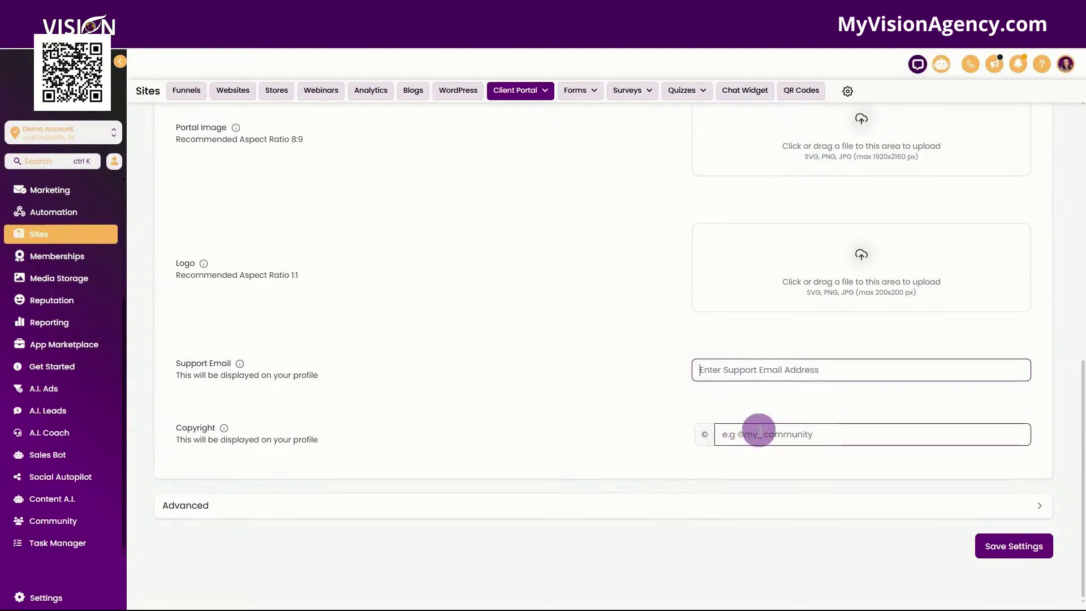
left_click(628, 503)
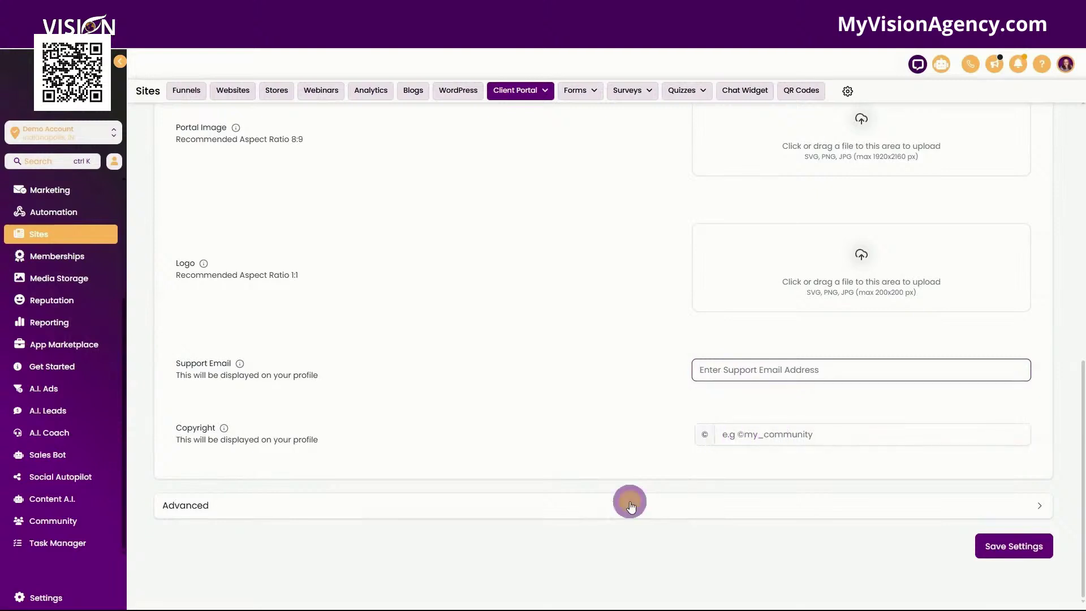
scroll(592, 314, "down", 5)
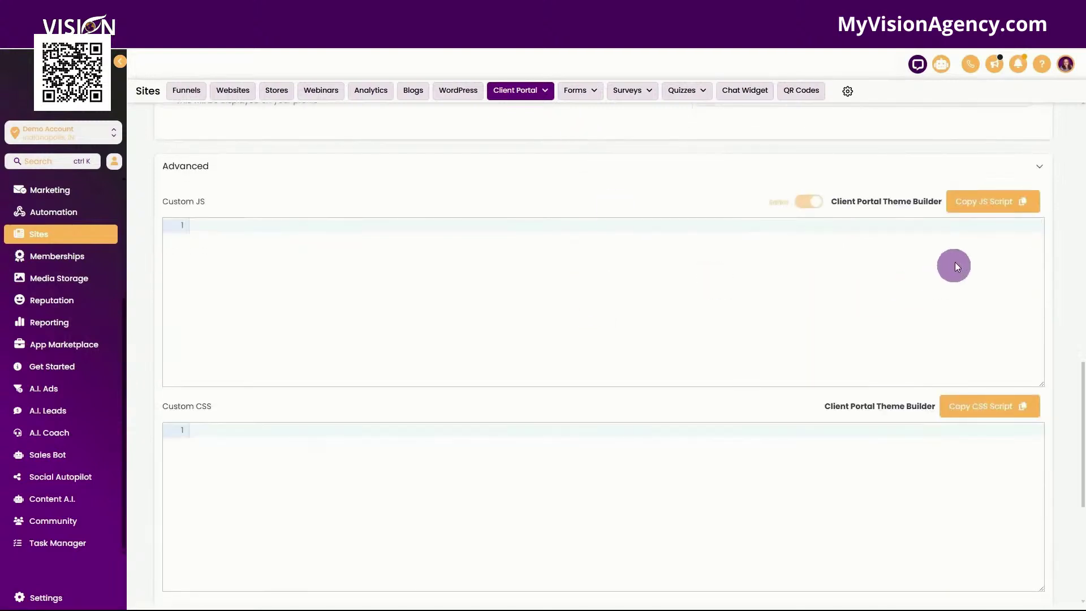
left_click_drag(942, 202, 544, 189)
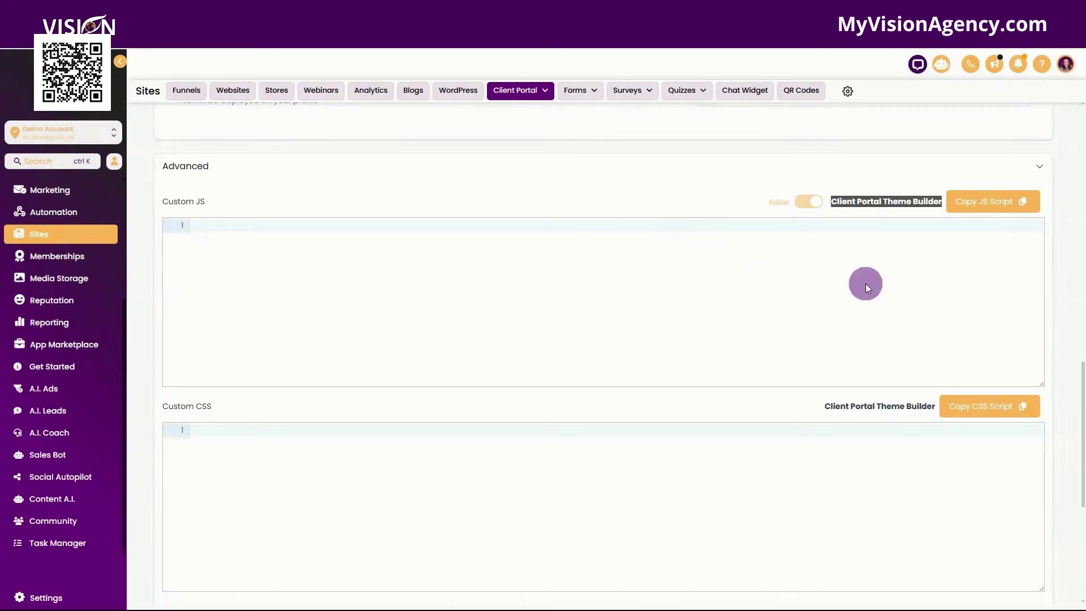
Step: Paste the theme builder script into Custom JS, save the settings, and return to Settings
left_click(865, 284)
key("ctrl+v")
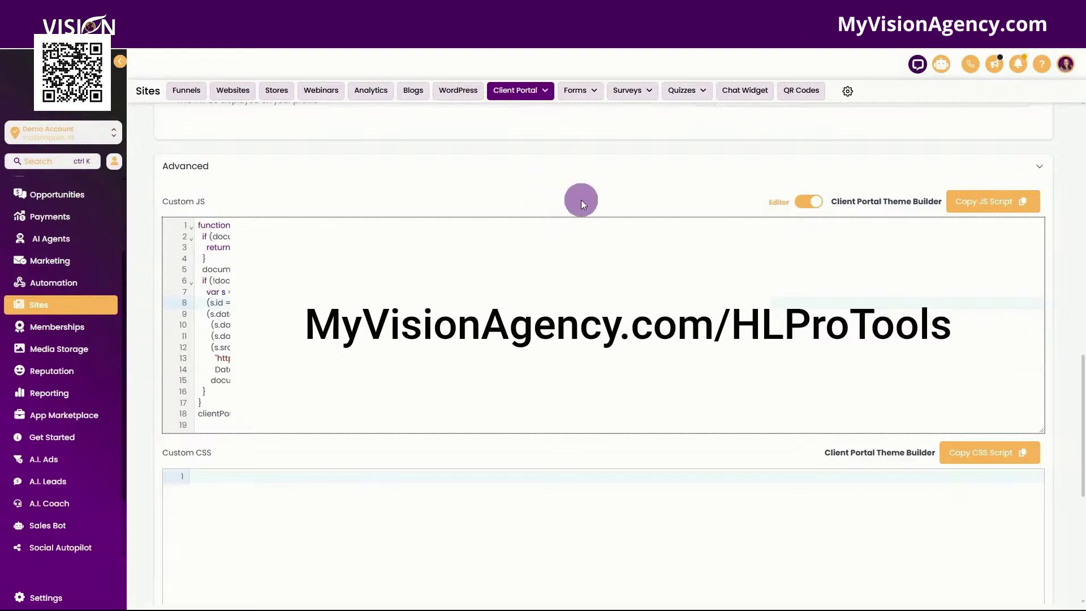
scroll(582, 199, "down", 6)
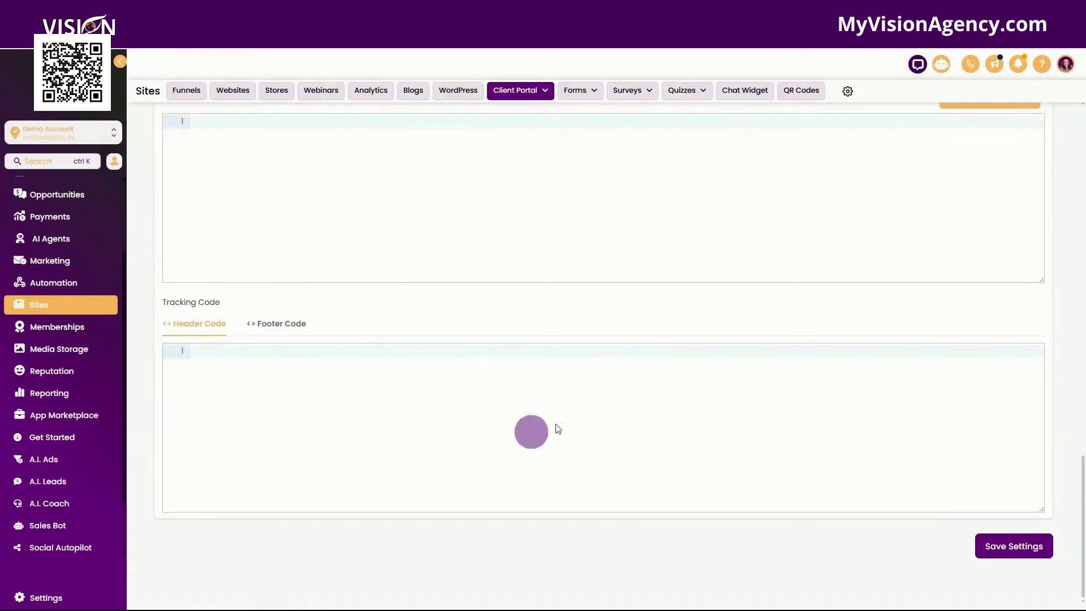
left_click(1012, 546)
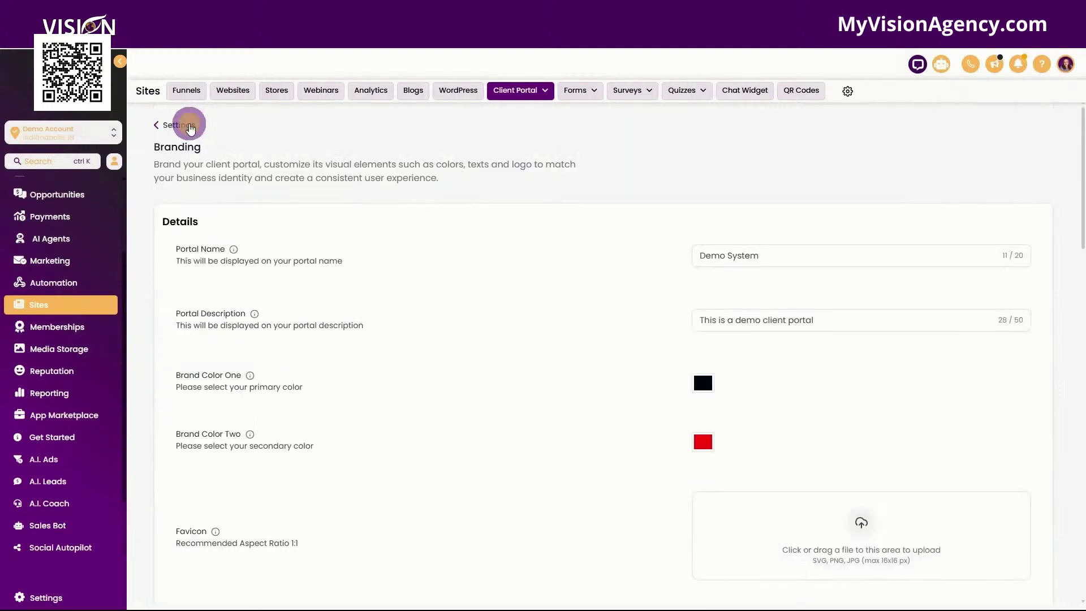
left_click(189, 127)
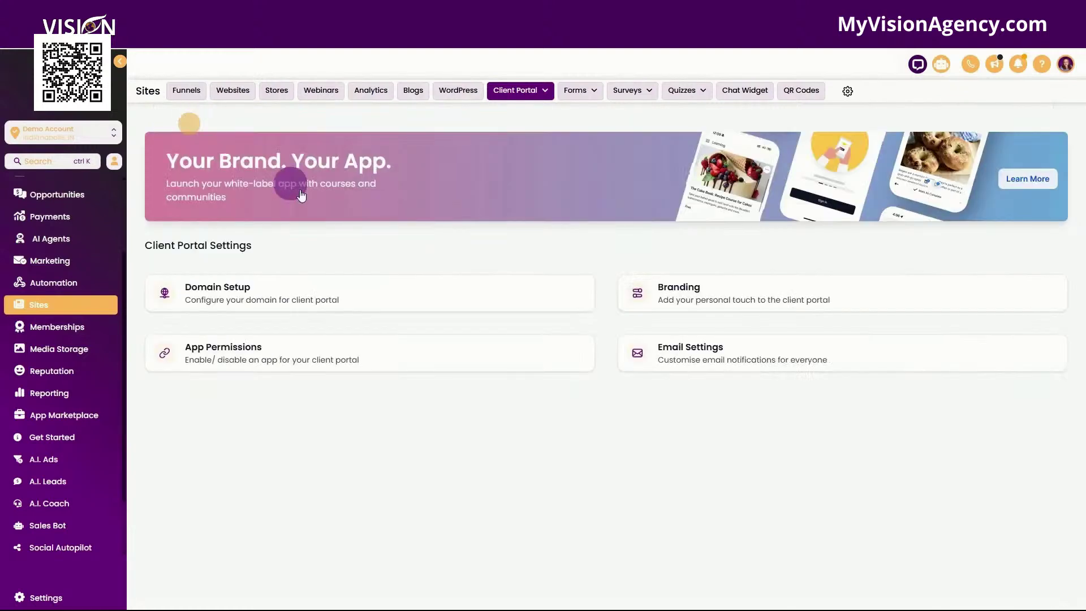
Step: Preview the Invoice Created default email template, then leave Invoice Created notifications unchecked
left_click(714, 359)
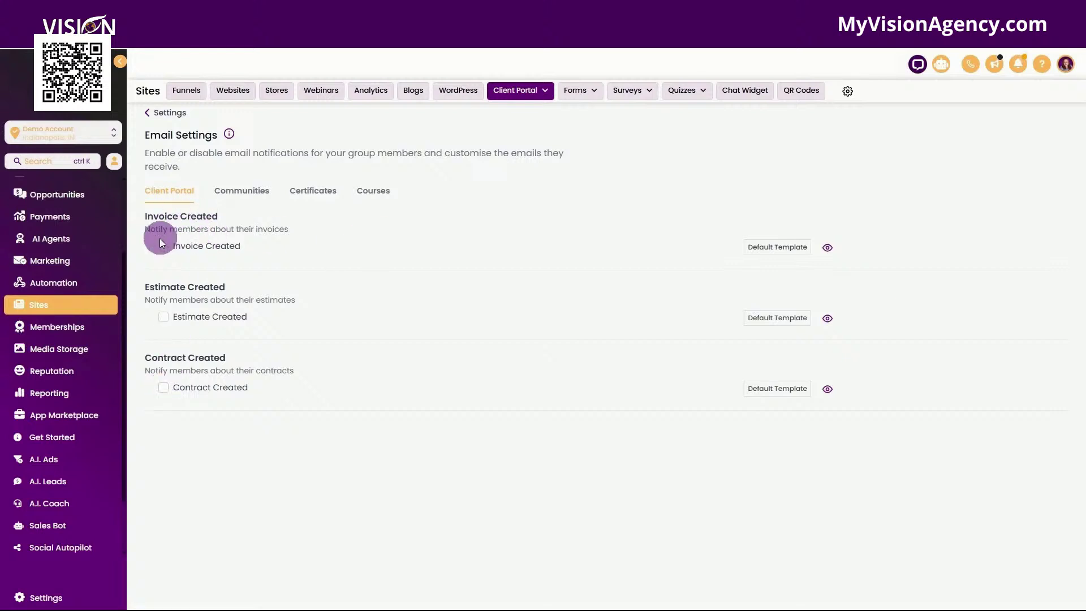
left_click(778, 247)
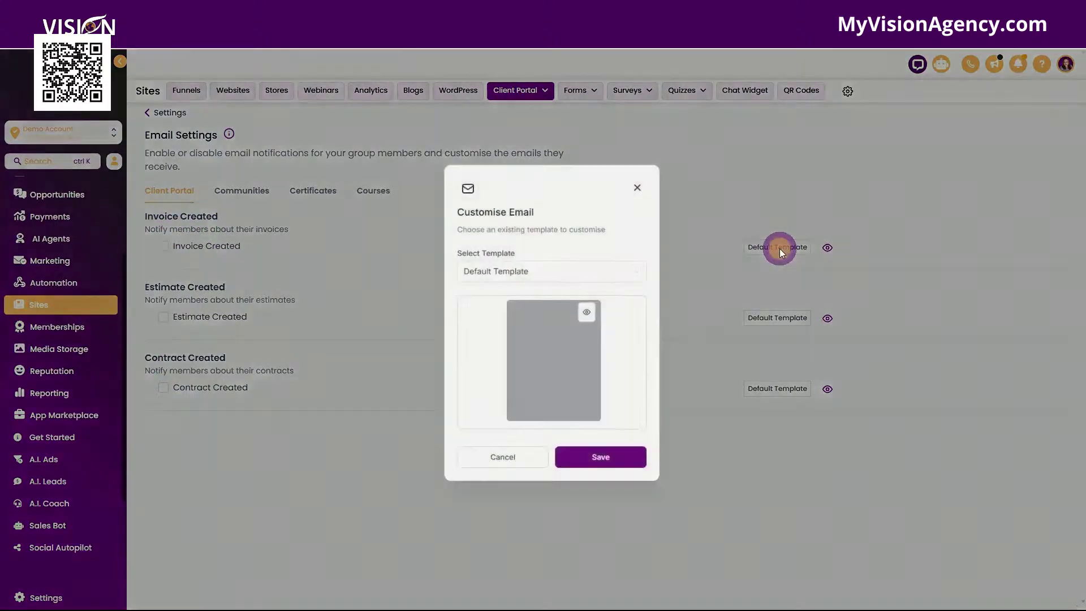
left_click(577, 317)
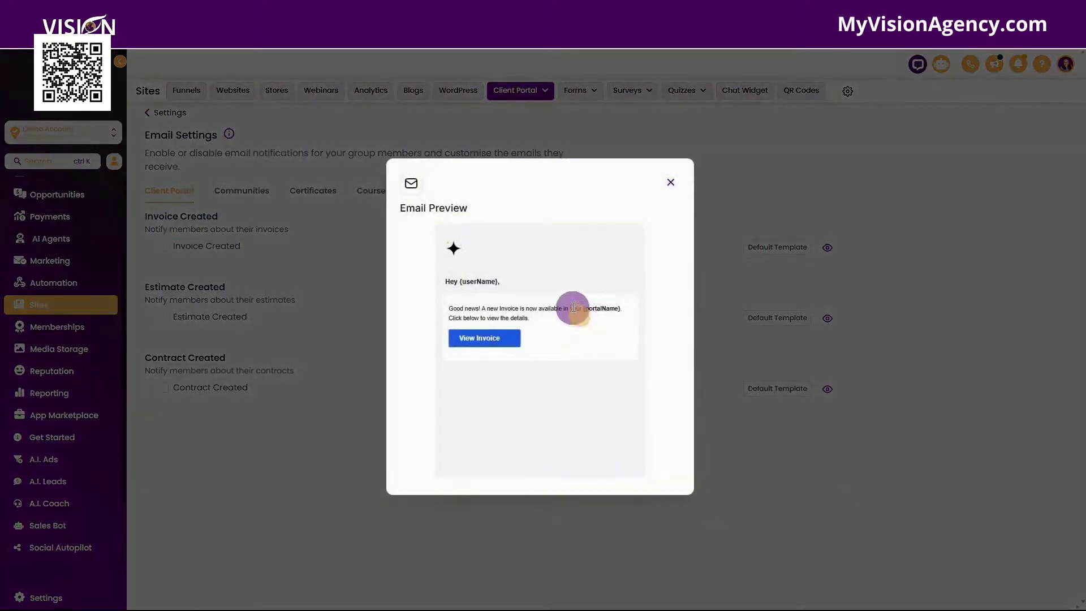
left_click(673, 184)
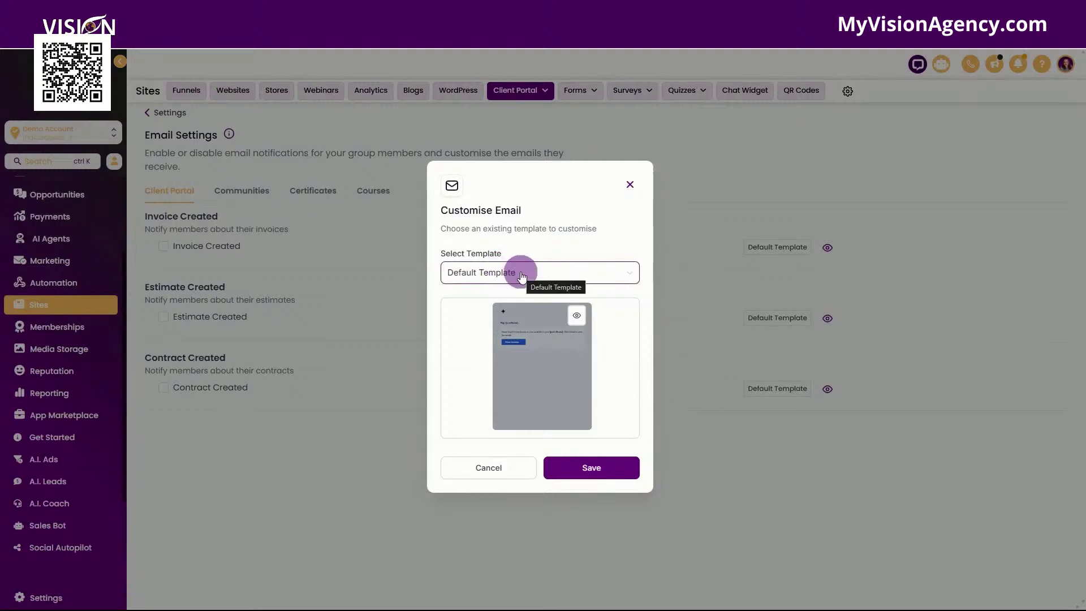
left_click(521, 275)
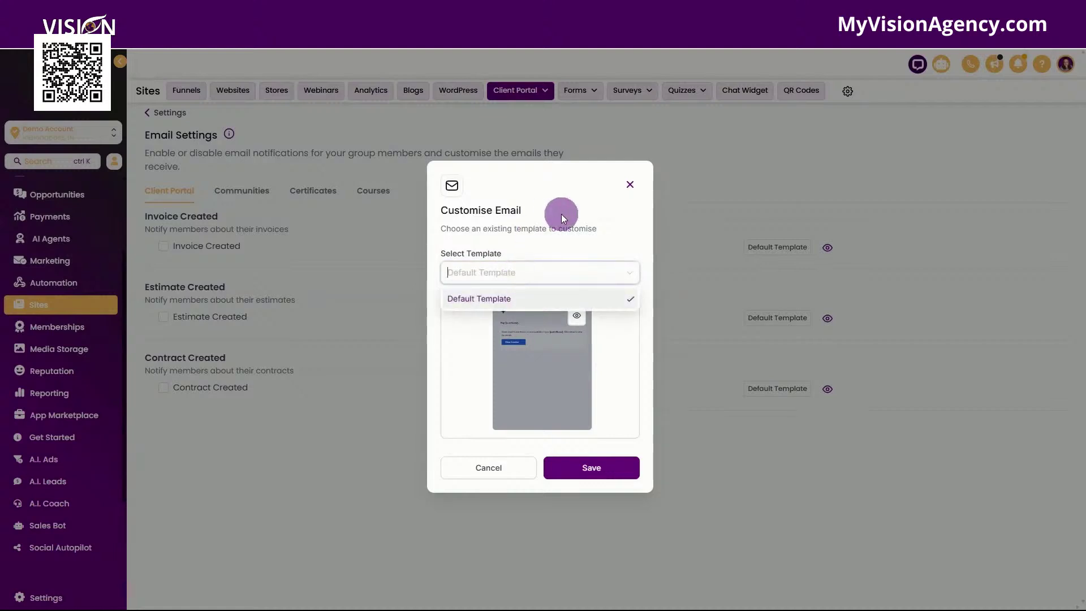
left_click(579, 222)
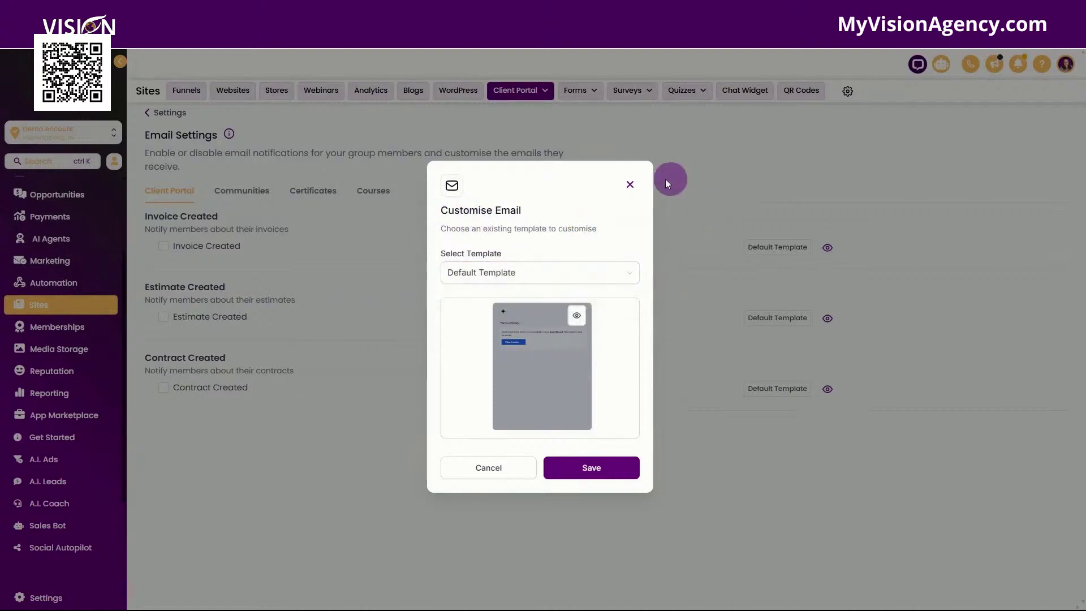
left_click(483, 271)
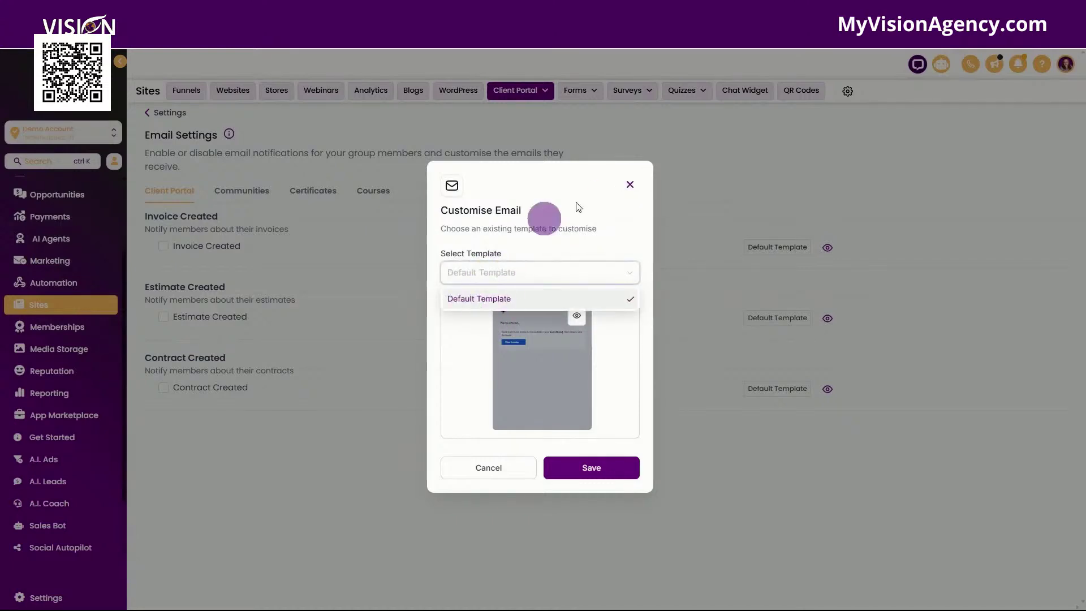
left_click(632, 182)
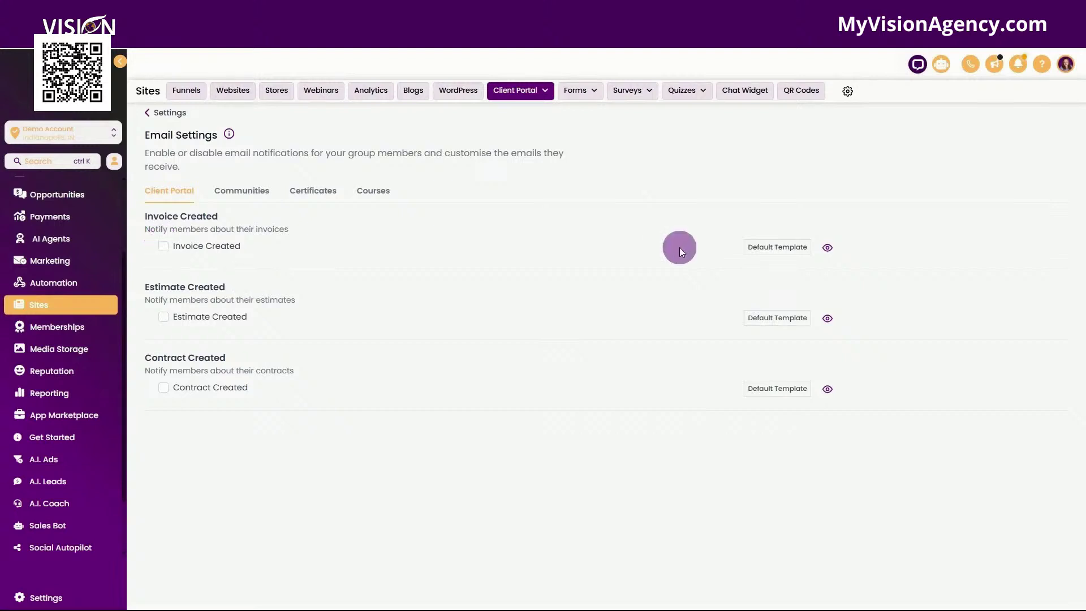
left_click(163, 245)
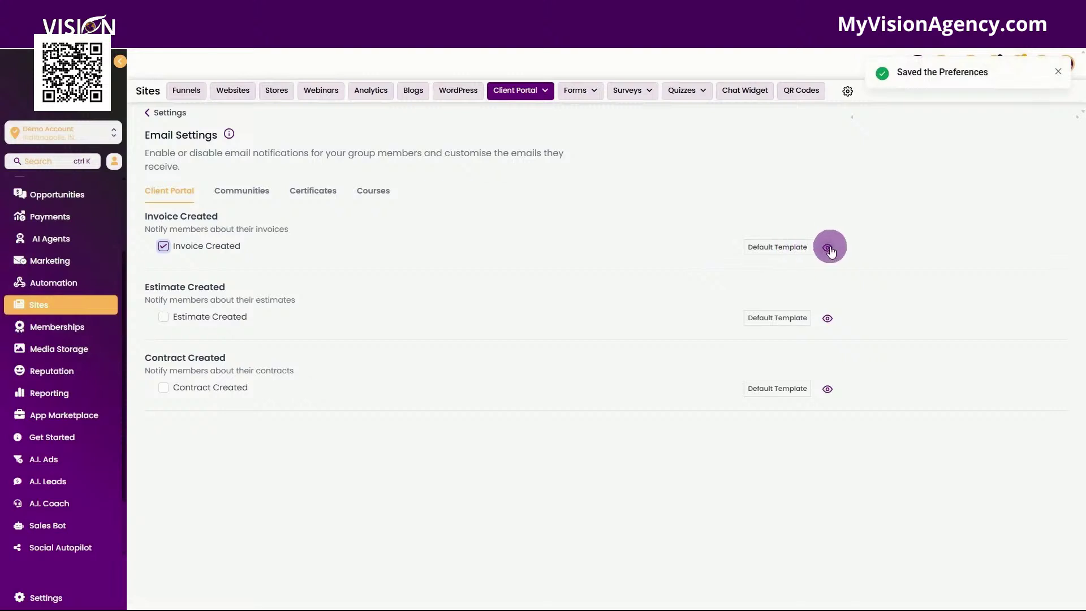
left_click(163, 247)
Step: Scroll through the Communities tab's enabled group invitation, membership, post and course email notifications
left_click(246, 195)
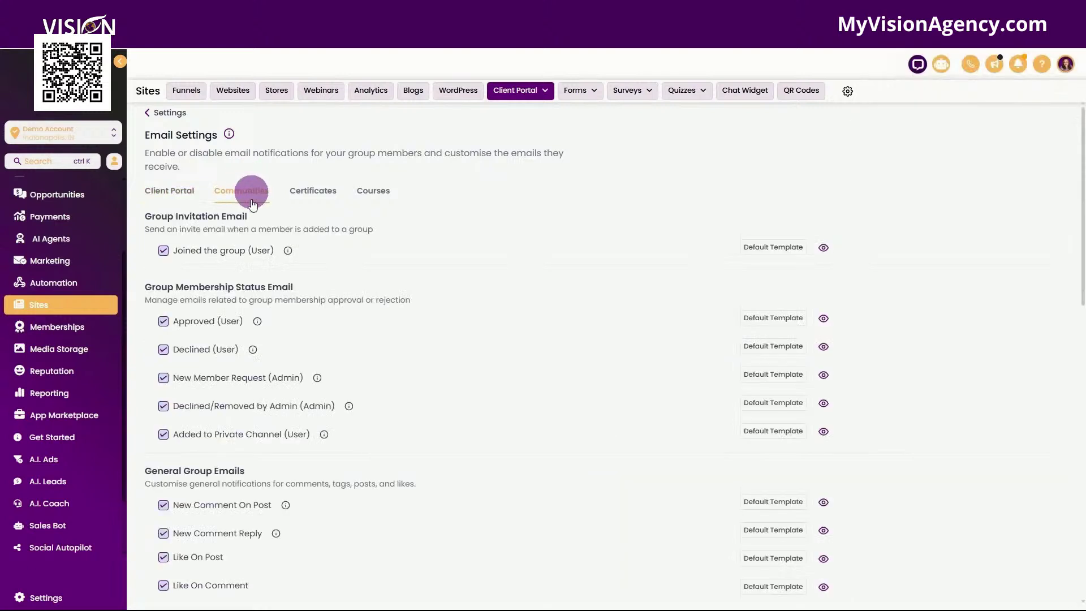
scroll(493, 289, "down", 4)
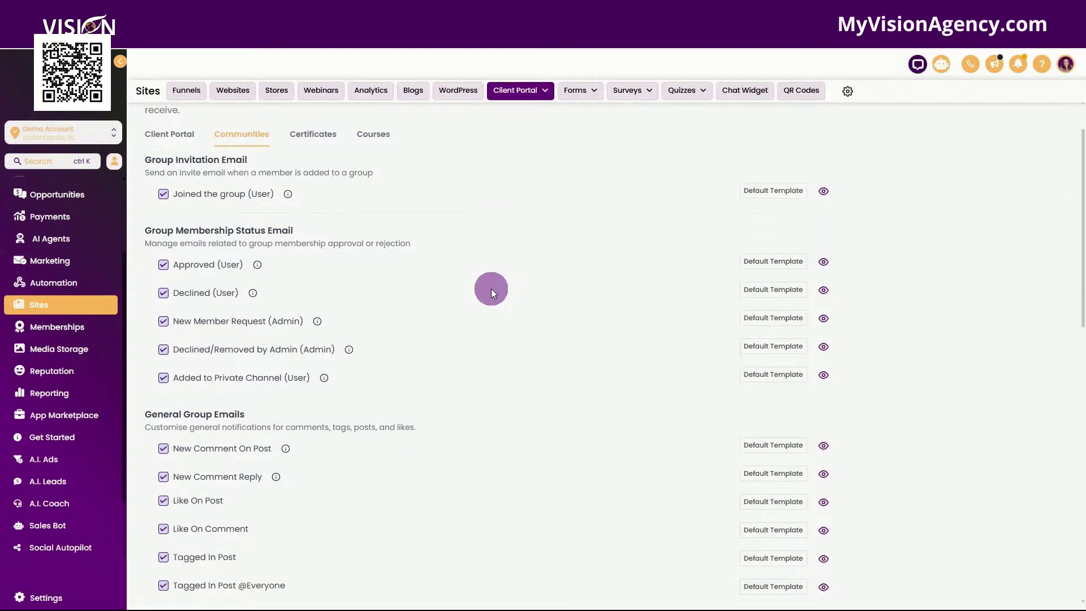
scroll(497, 300, "up", 4)
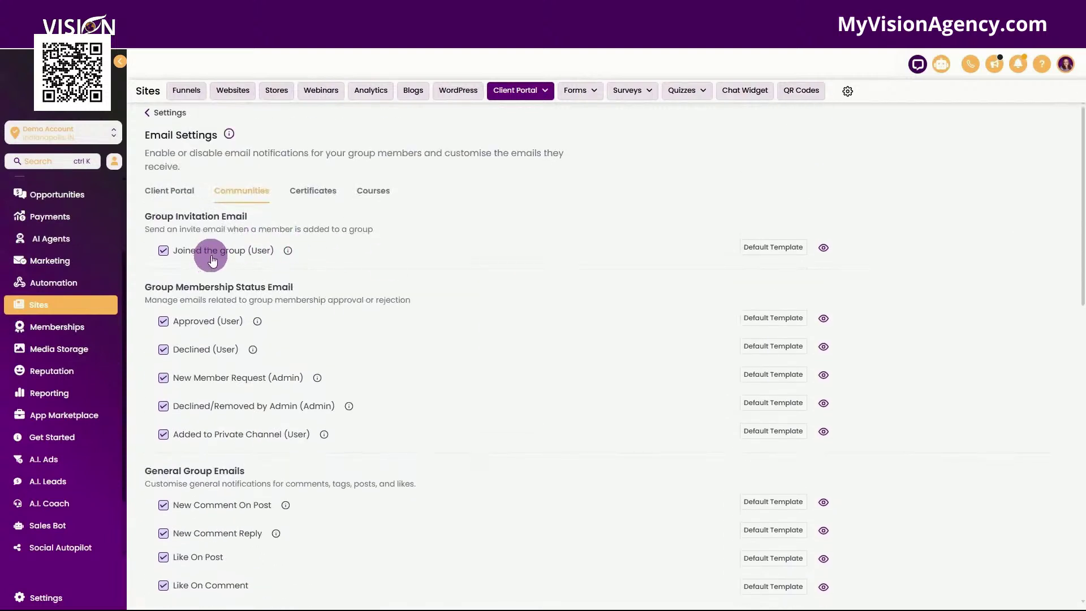
scroll(402, 359, "down", 1)
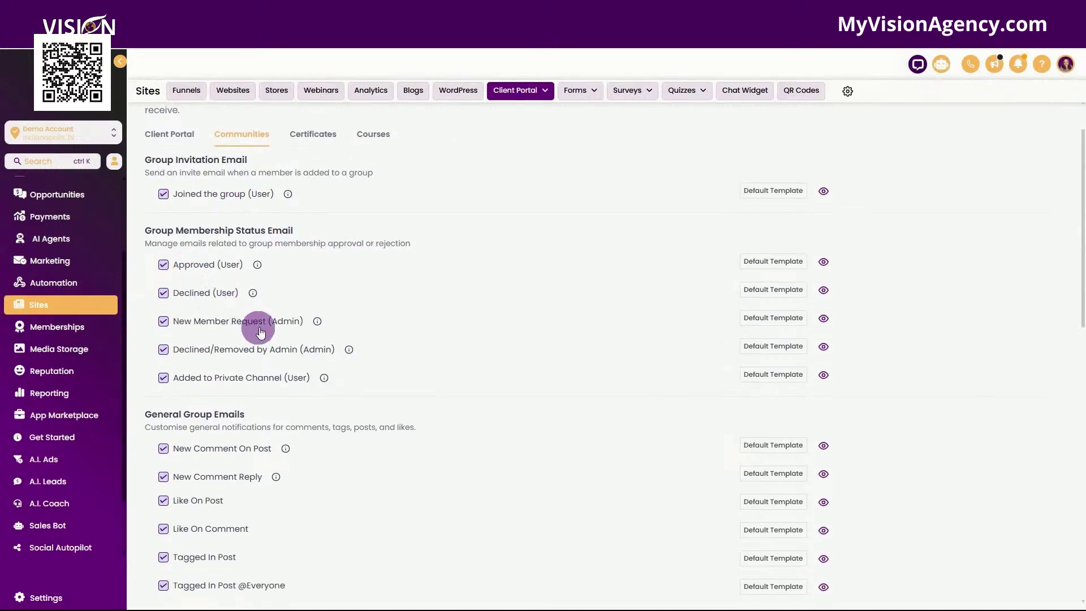
scroll(252, 308, "down", 2)
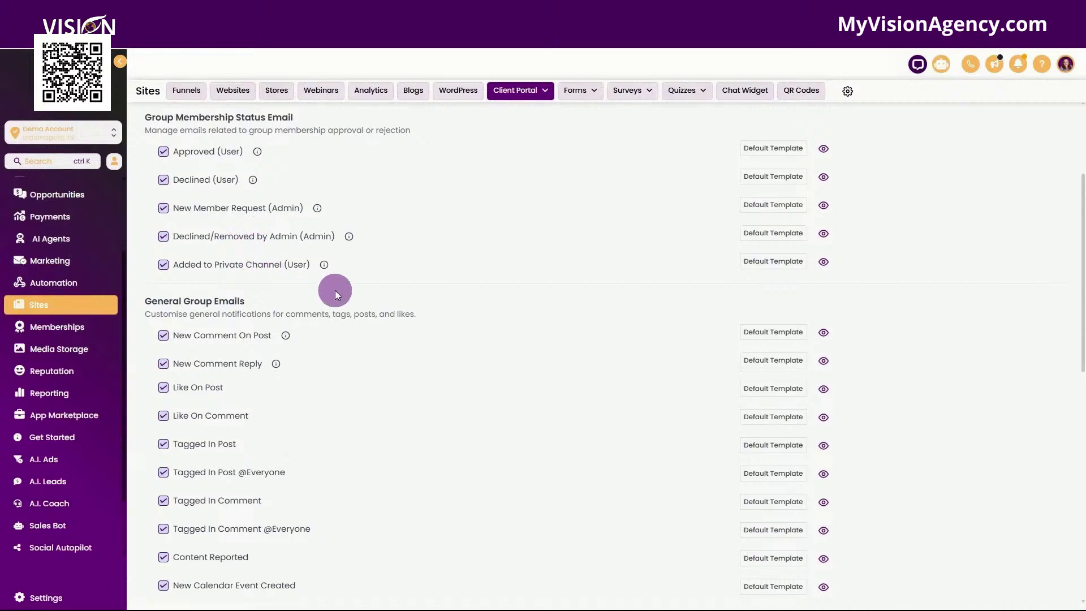
scroll(335, 290, "down", 2)
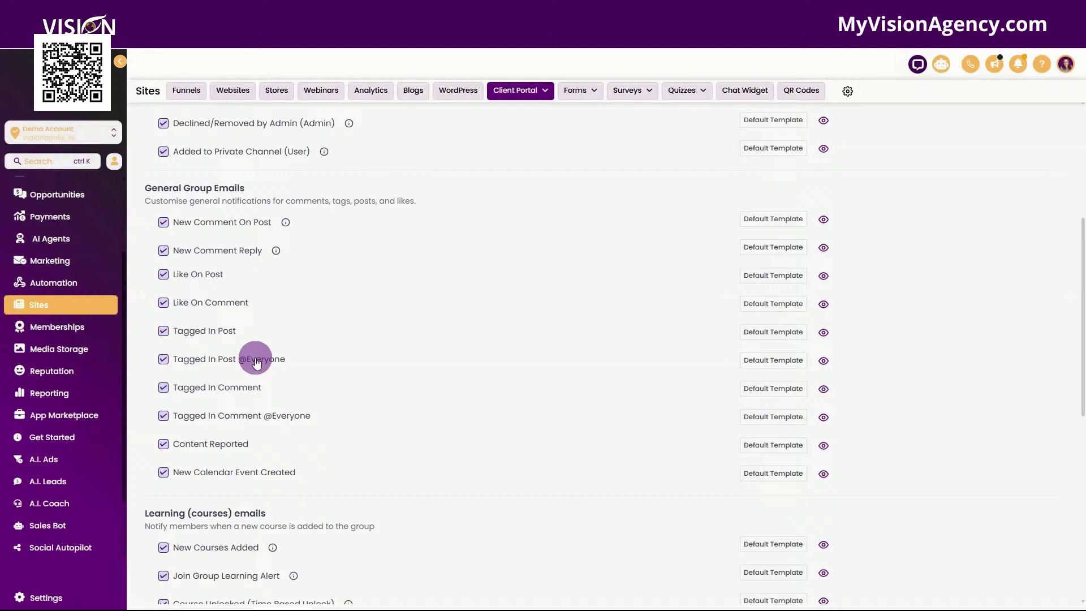
scroll(255, 362, "down", 1)
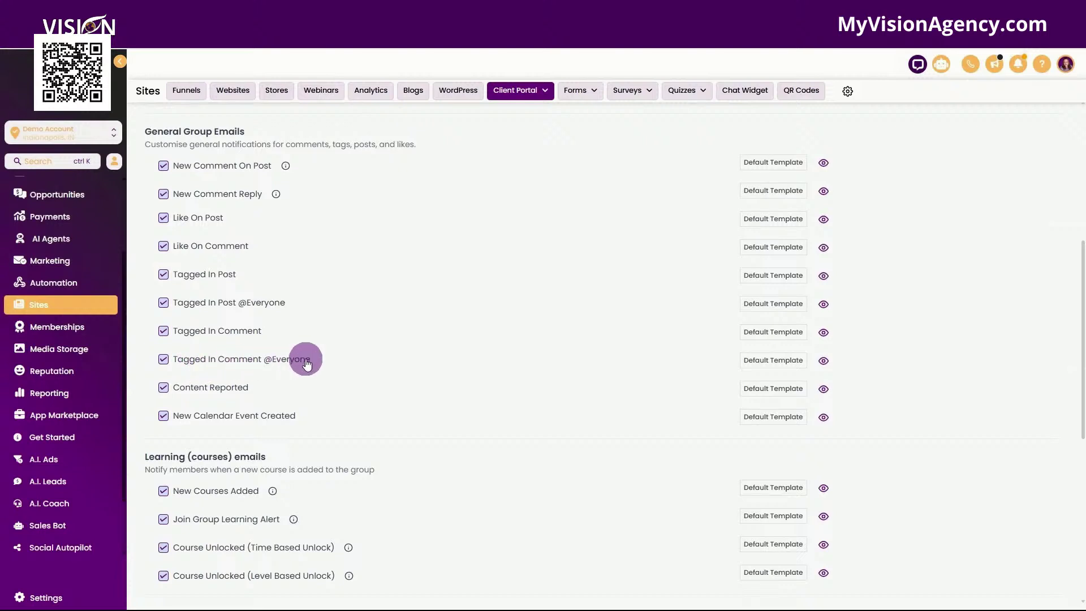
scroll(289, 396, "down", 1)
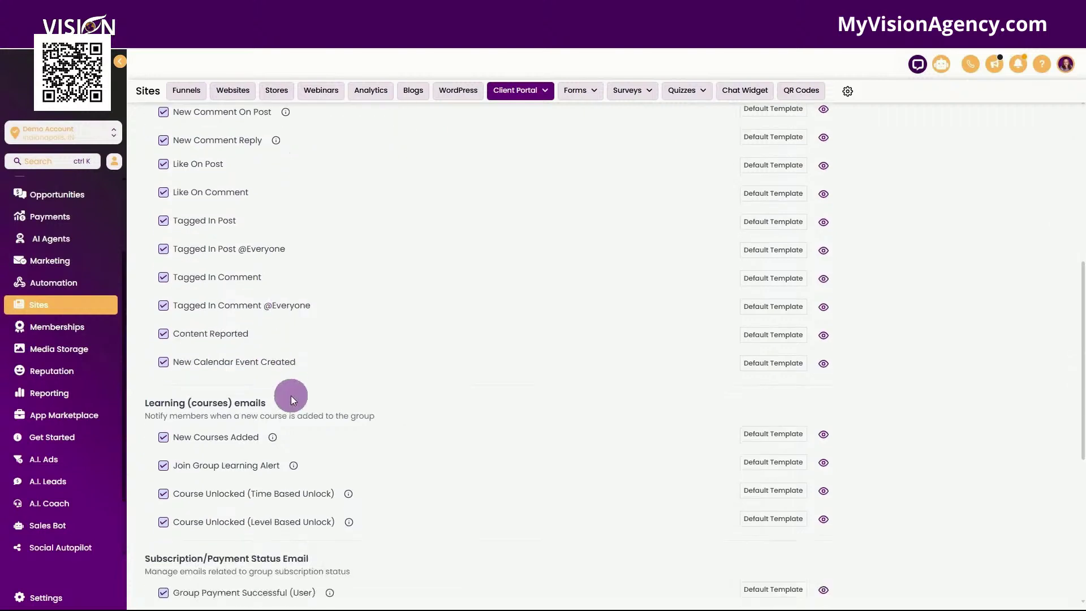
scroll(332, 368, "down", 3)
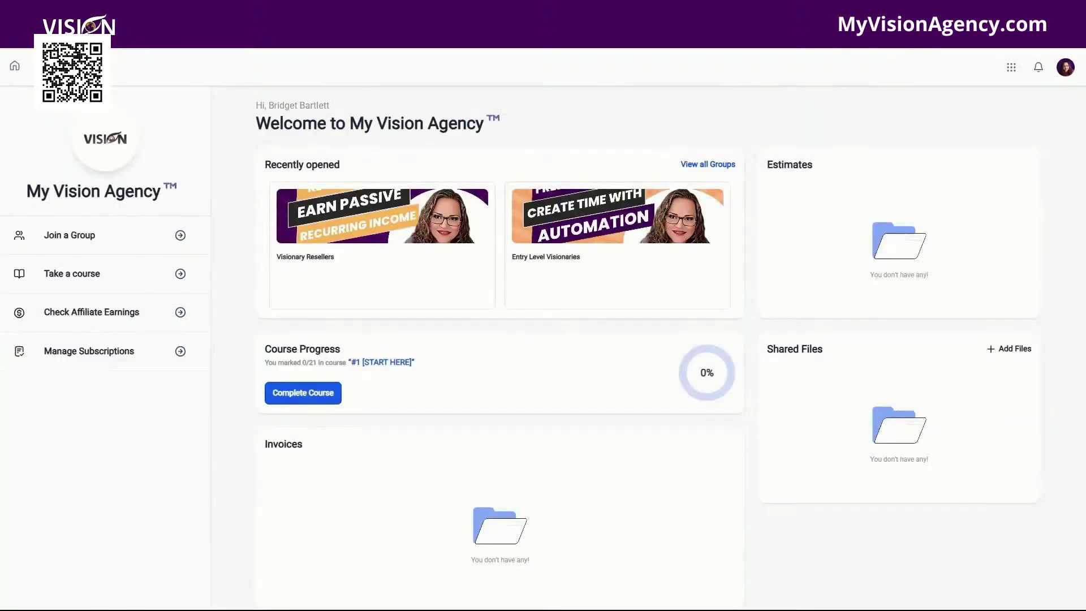
Step: View the Entry Level Visionaries group's Learning courses, then bring up the portal's apps list
left_click(585, 235)
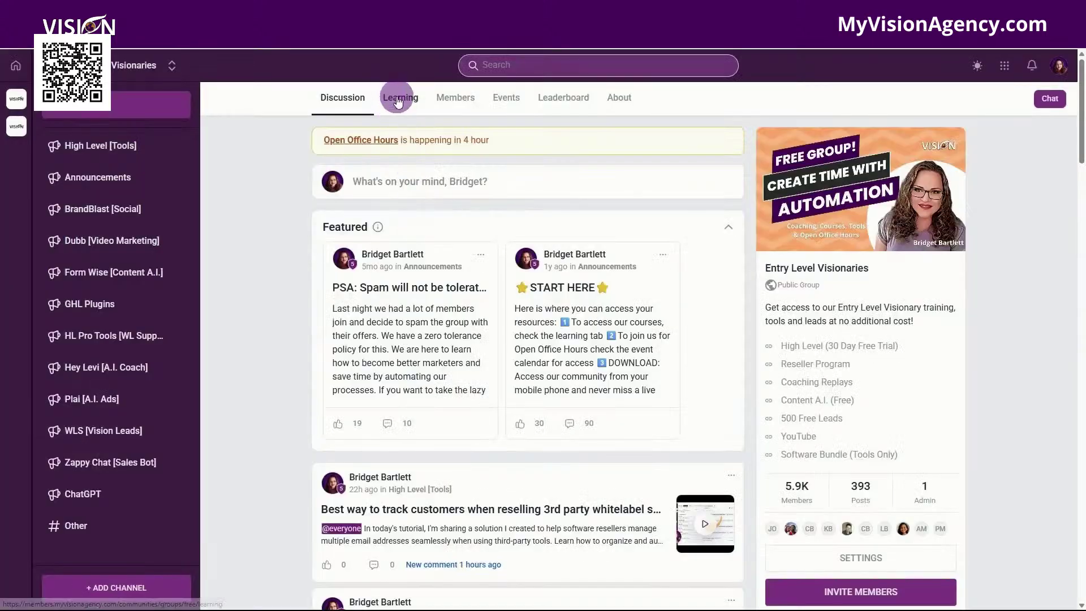
left_click(398, 97)
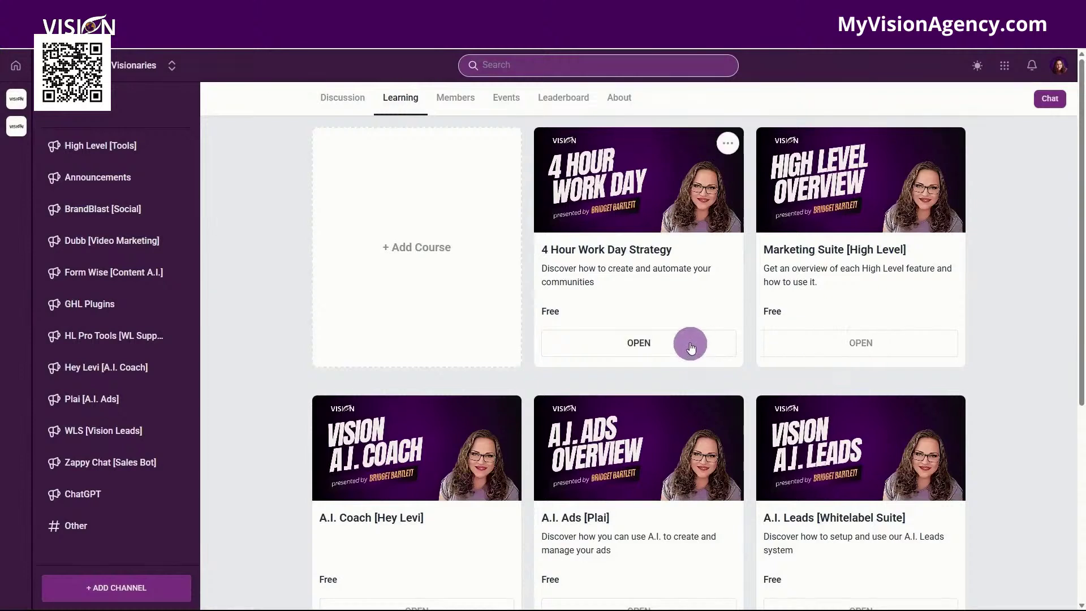
left_click(1009, 67)
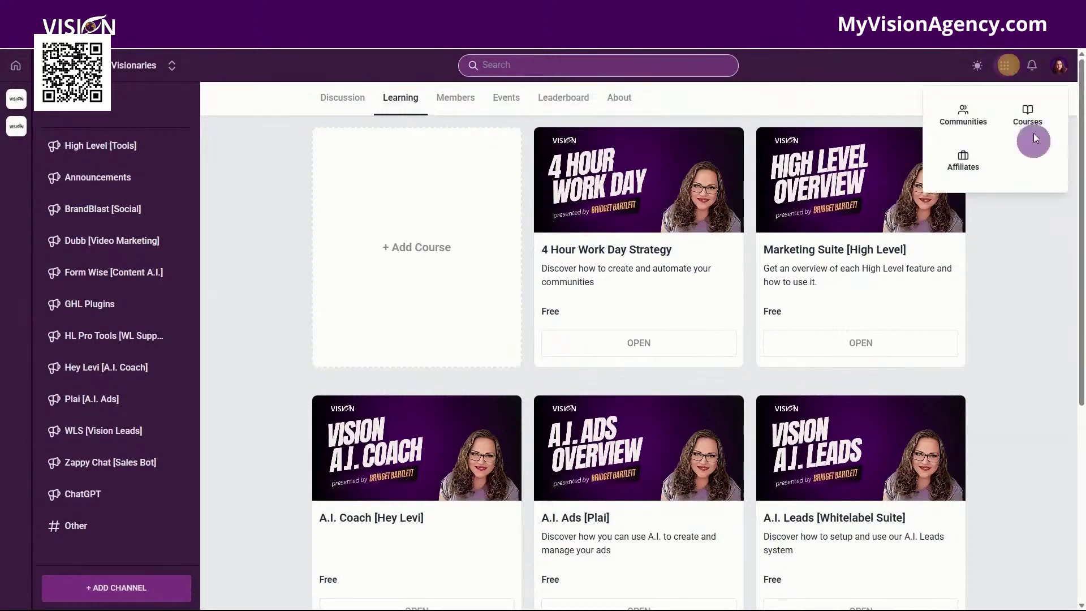
left_click(768, 99)
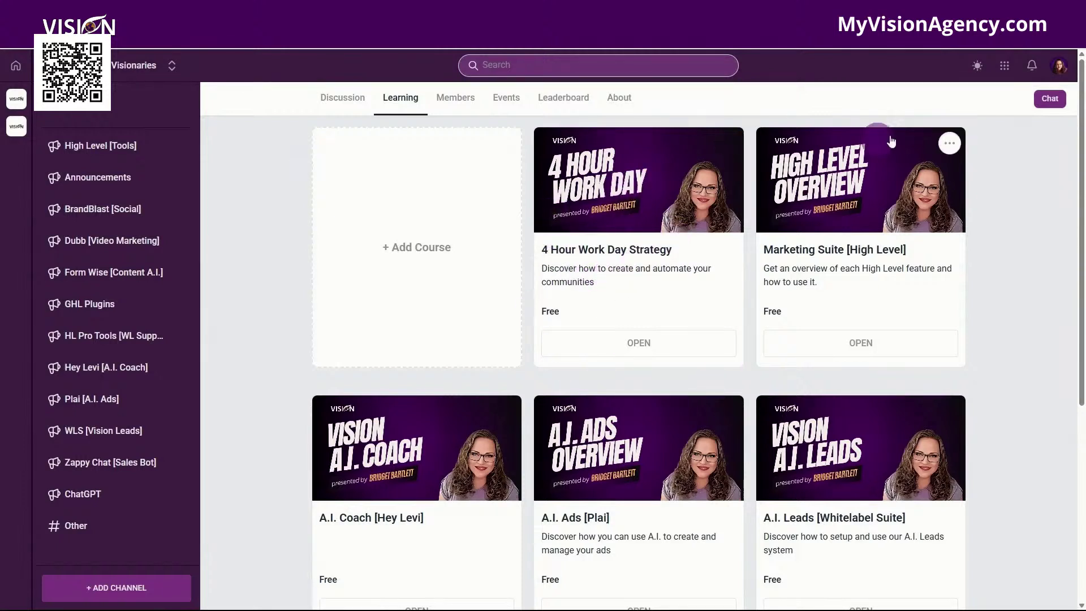
left_click(1005, 68)
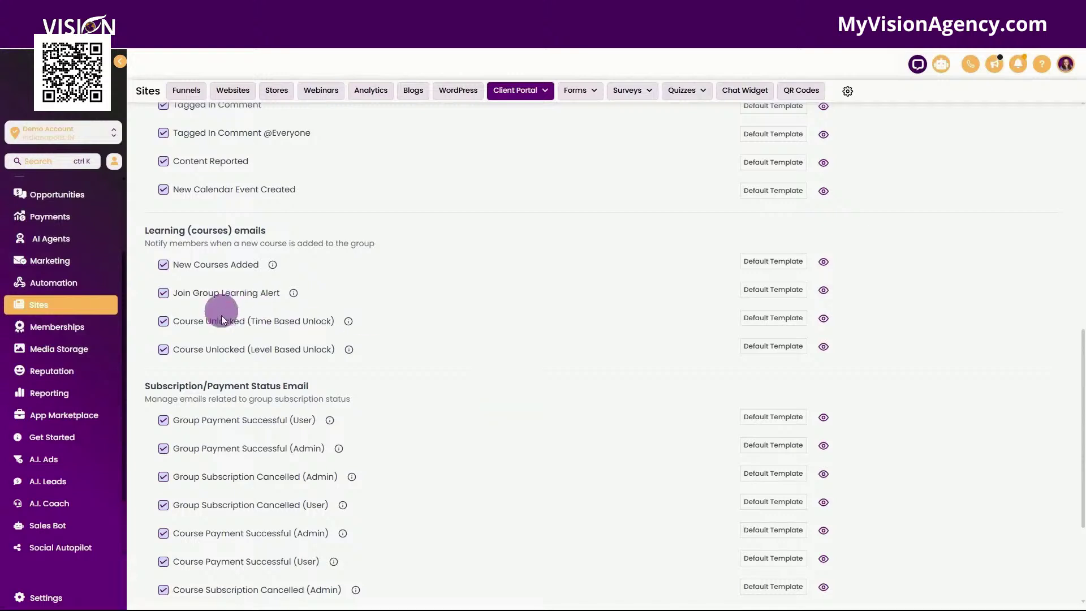
Step: Scroll the Communities email notifications down to Role Changes and back, then show the Certificates notifications
scroll(300, 286, "down", 2)
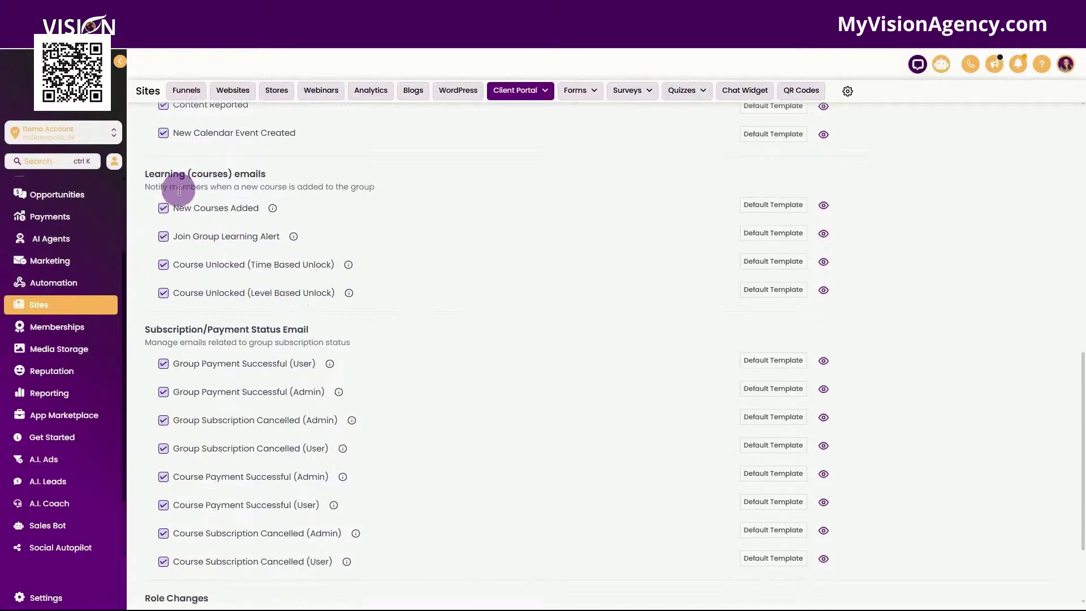
scroll(402, 311, "down", 4)
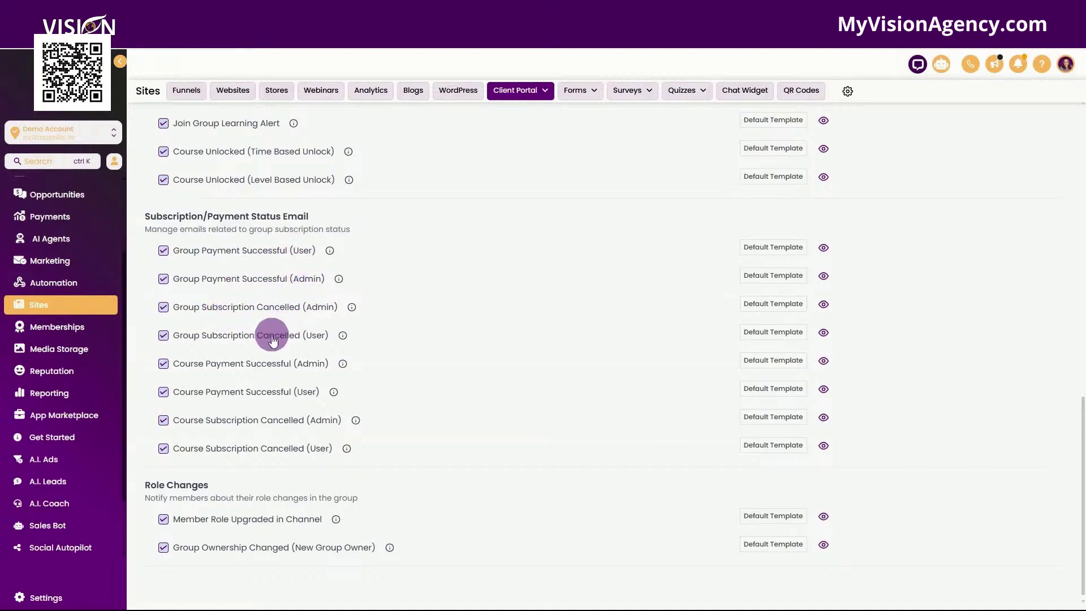
scroll(275, 342, "down", 1)
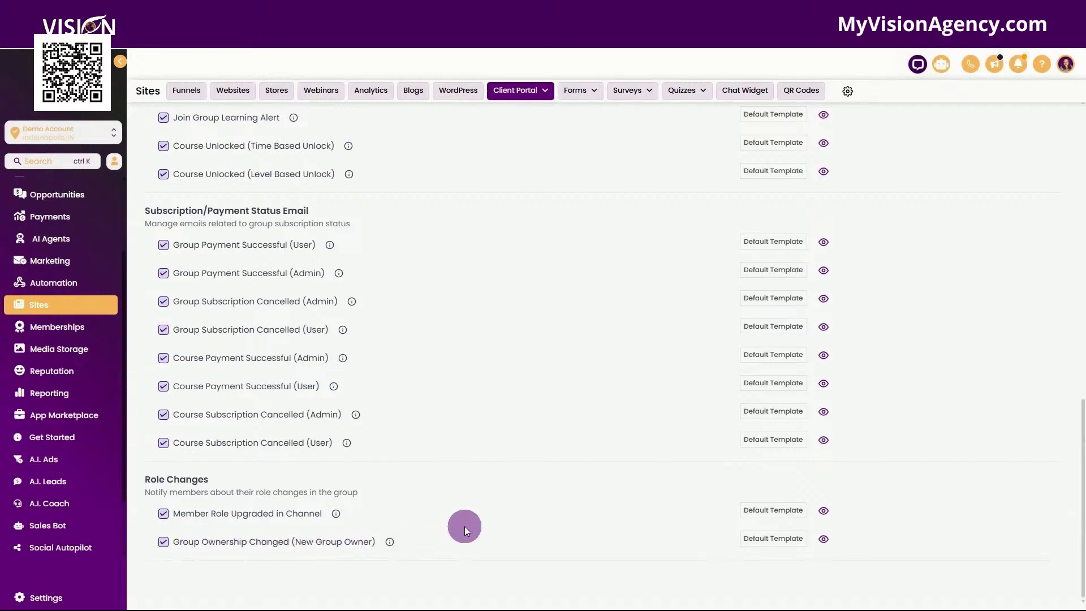
scroll(464, 529, "up", 15)
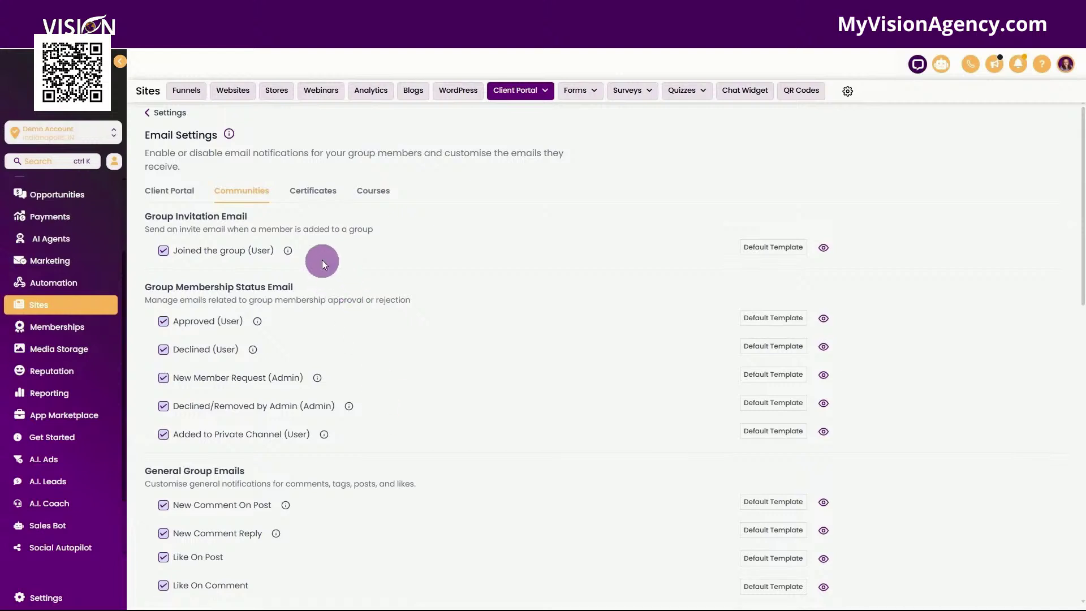
left_click(326, 195)
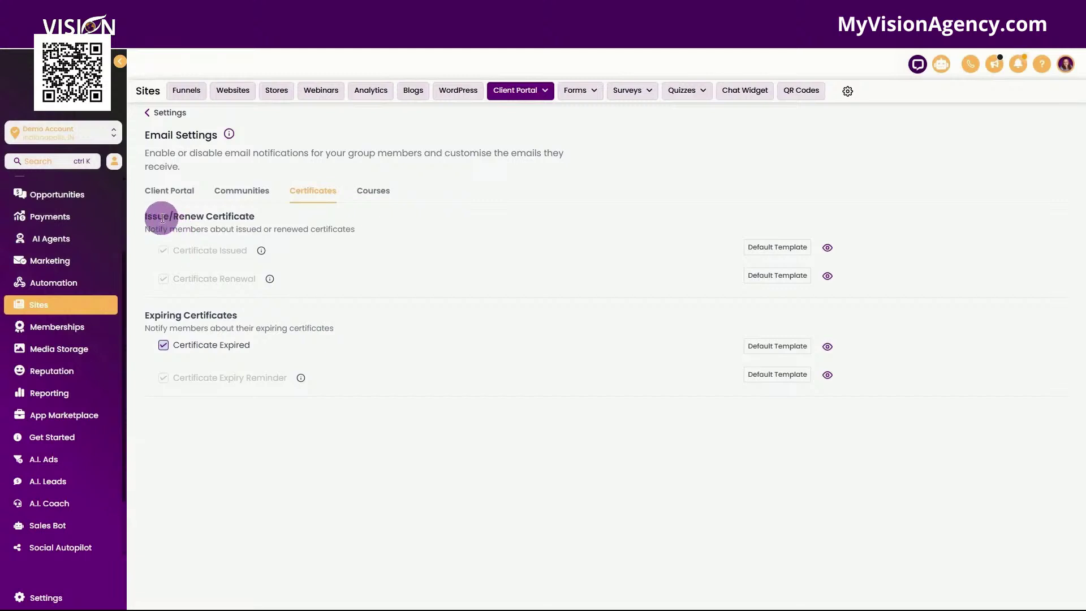
Step: Point out the Issue/Renew and Expiring Certificates sections, then switch to the Courses email settings
left_click_drag(152, 214, 260, 214)
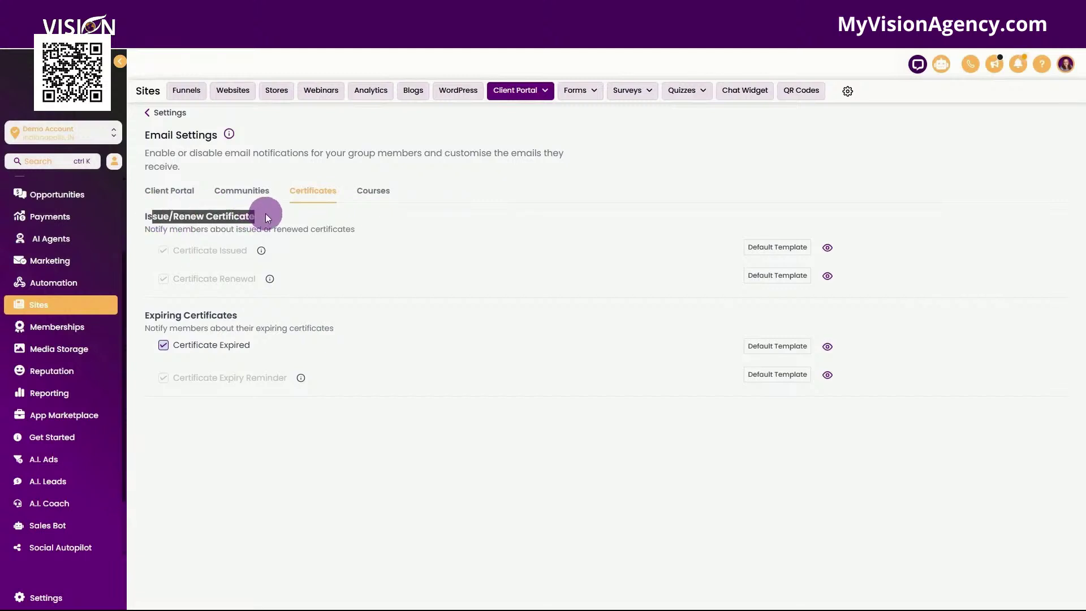
left_click_drag(142, 316, 264, 317)
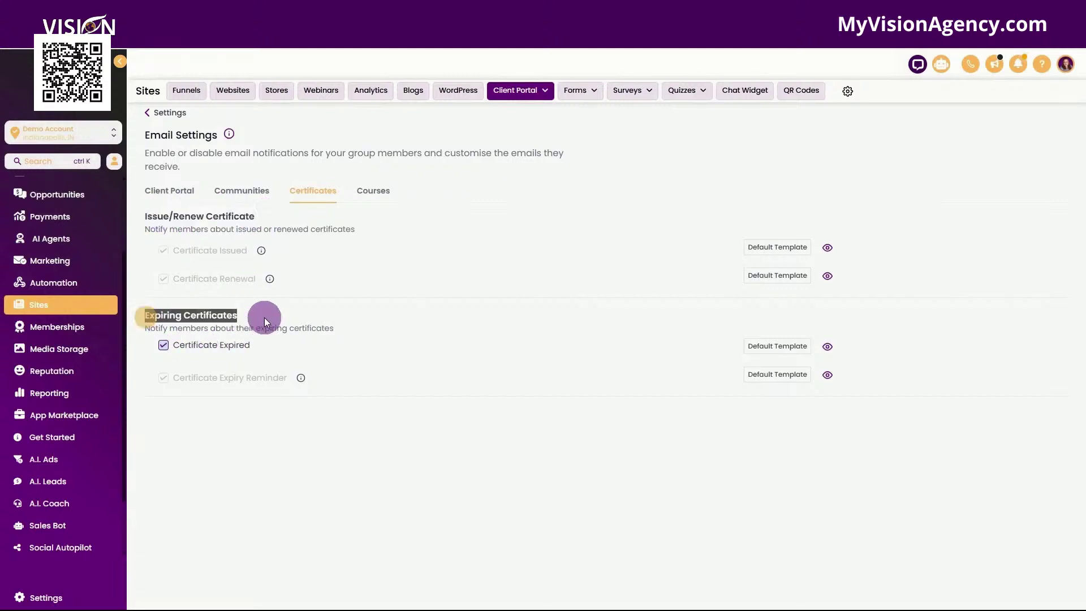
left_click(375, 190)
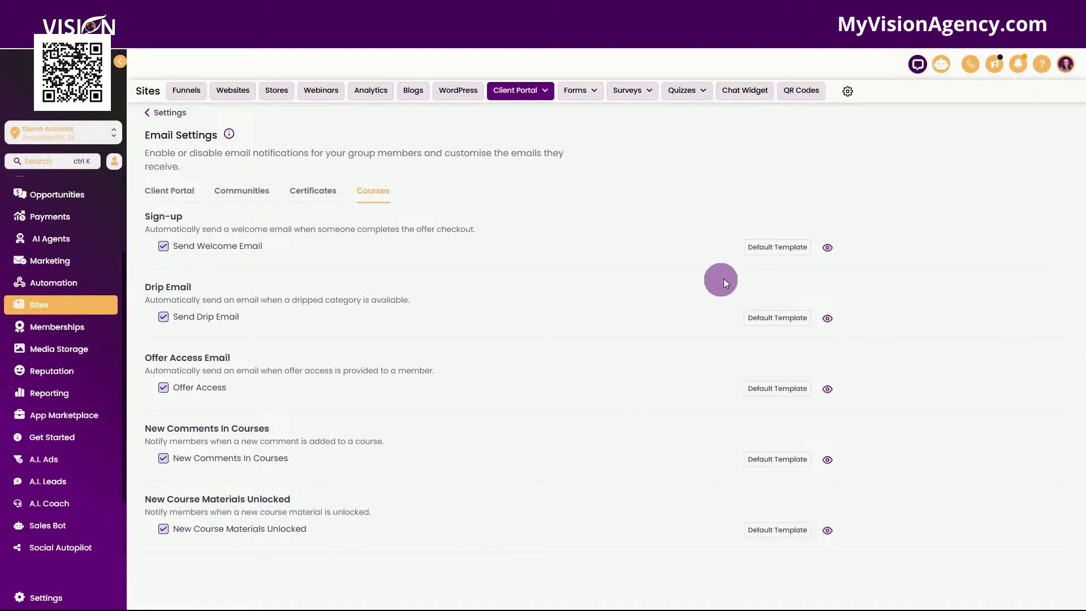
Step: Preview the Default Template used for the Send Welcome Email course notification
left_click(776, 246)
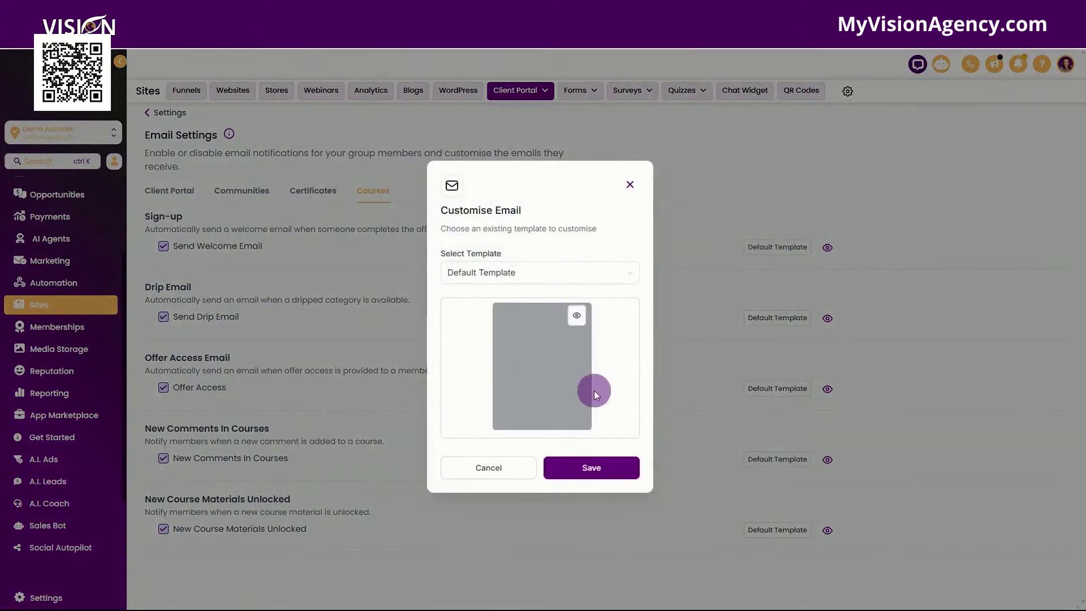
left_click(576, 316)
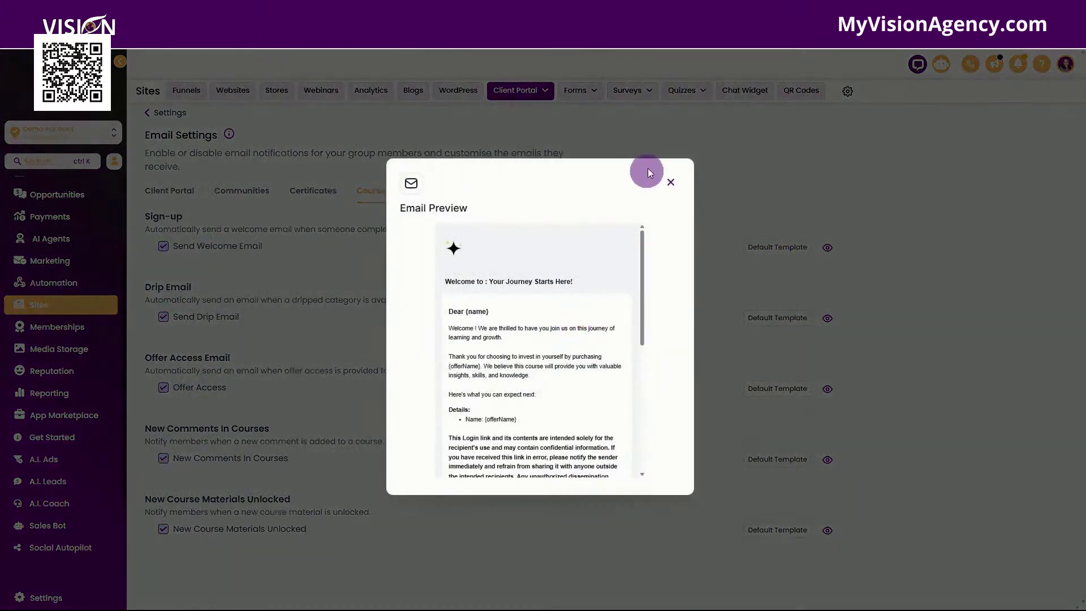
left_click(671, 183)
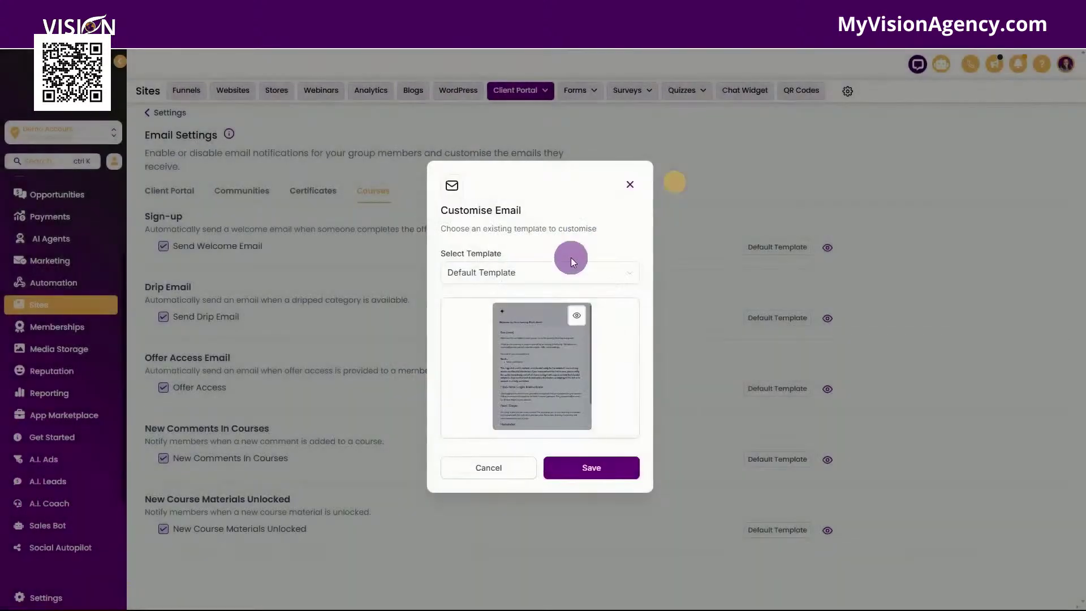
Step: Check the available email templates, close without changes, and open Client Portal's Branded Mobile App page
left_click(538, 272)
left_click(630, 184)
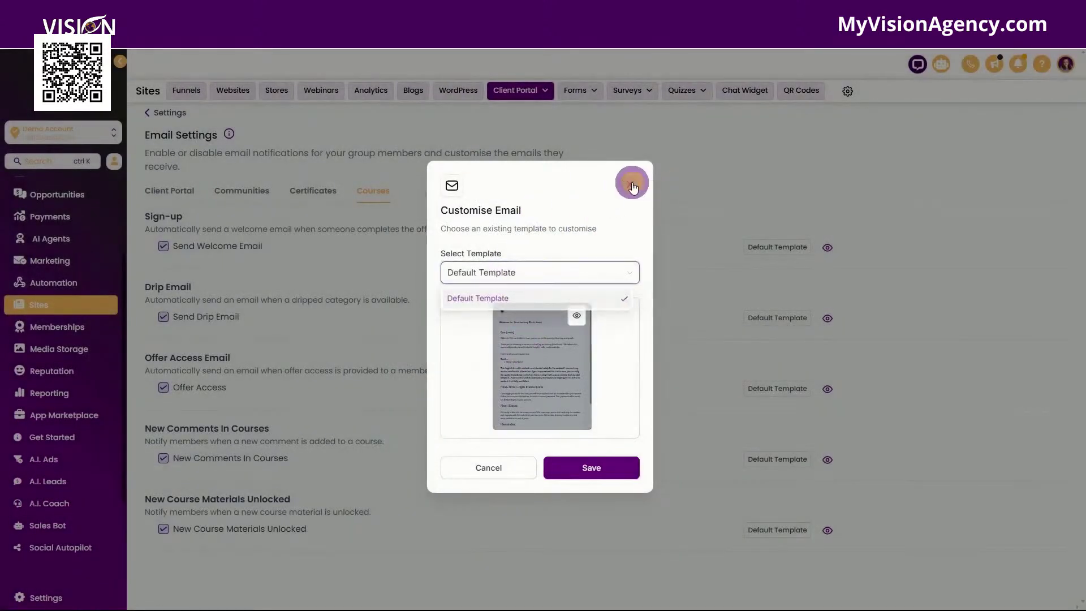
left_click(474, 131)
left_click(514, 154)
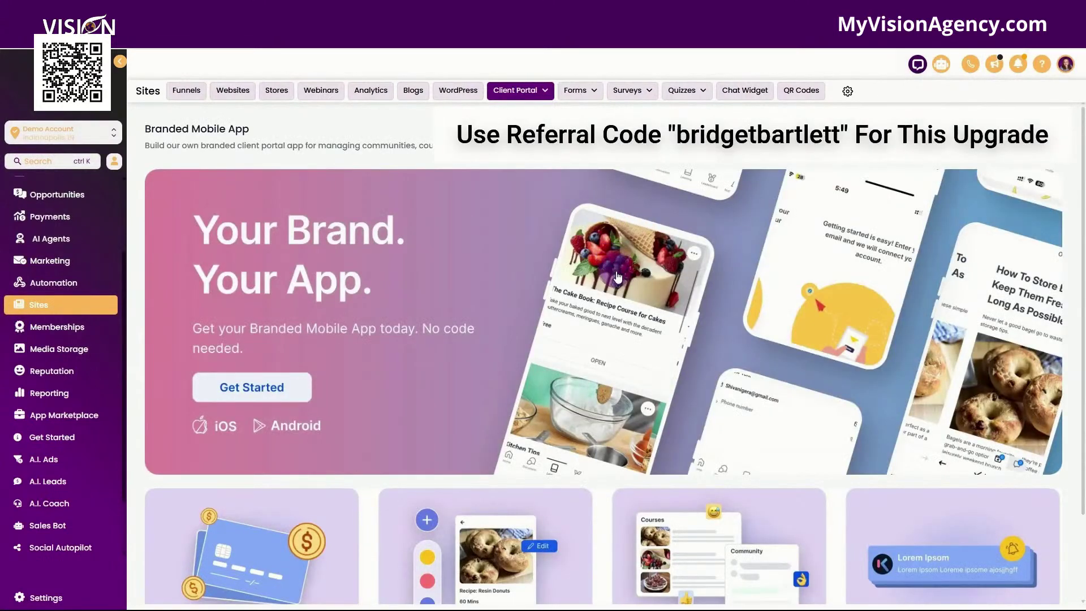
Step: Review the Branded Mobile App page and the DUNS requirements shown by Get Started, then dismiss them
scroll(618, 277, "down", 1)
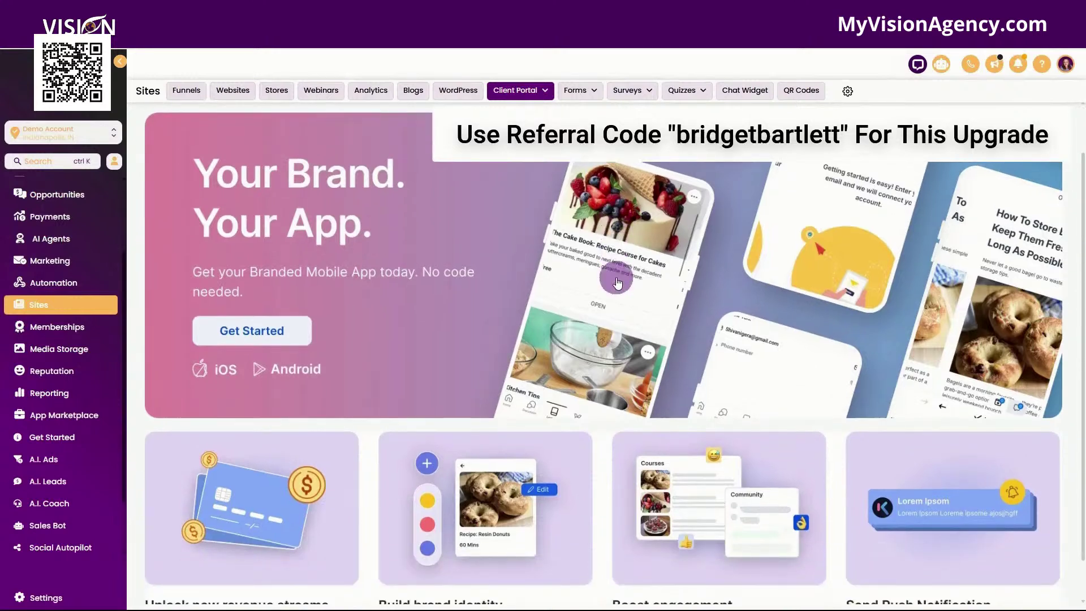
scroll(617, 283, "up", 1)
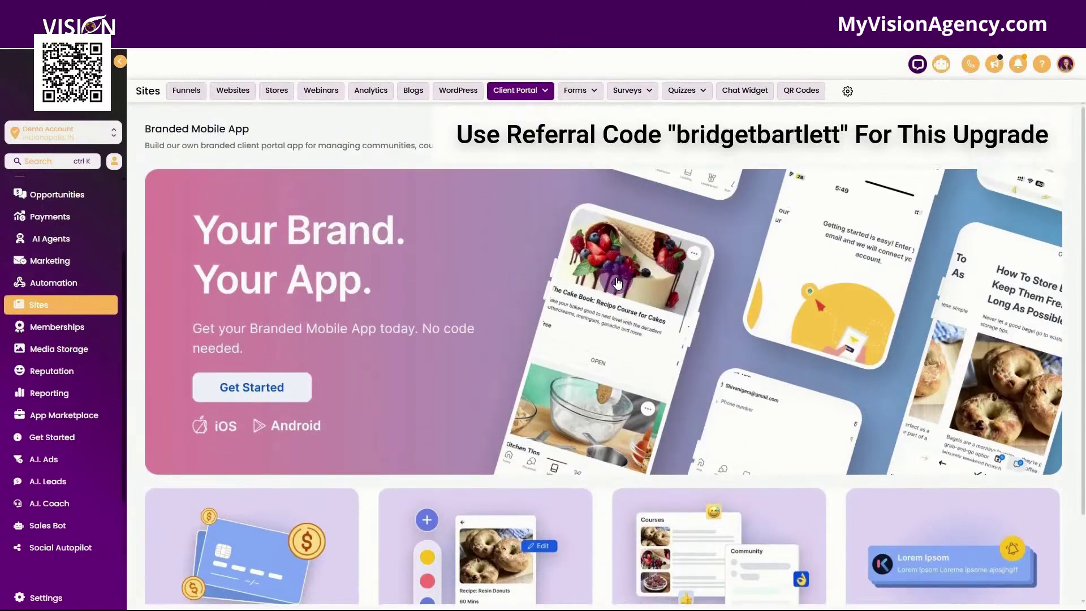
scroll(523, 377, "down", 2)
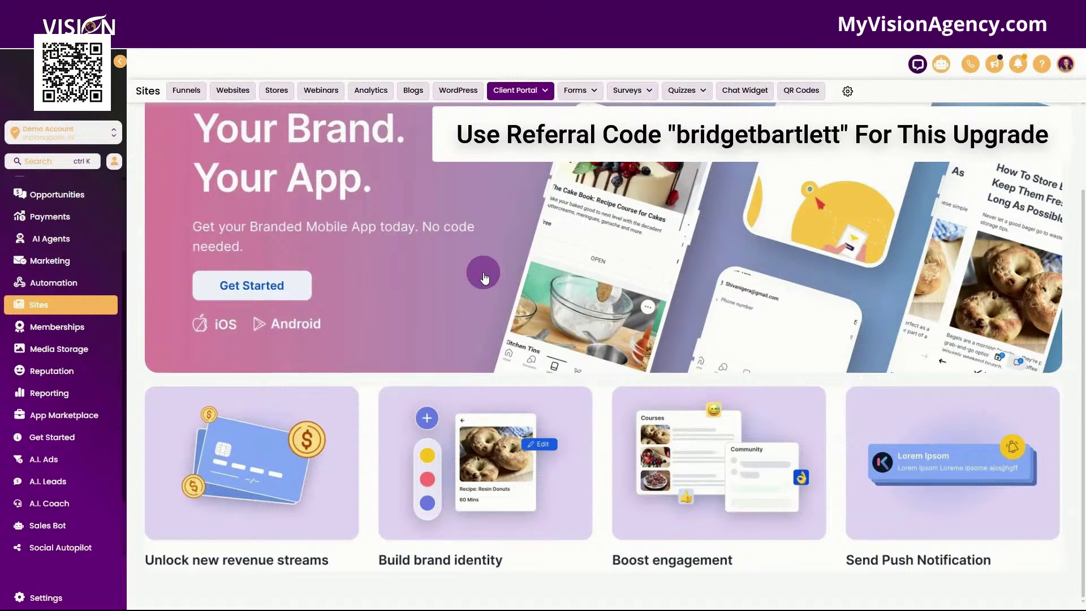
scroll(484, 306, "up", 1)
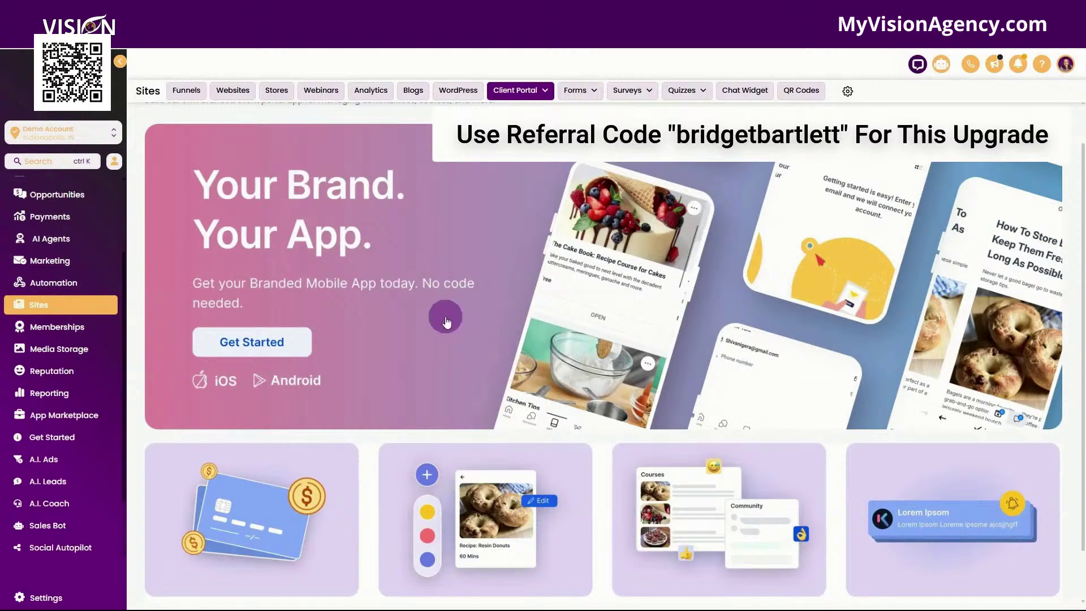
scroll(362, 300, "up", 1)
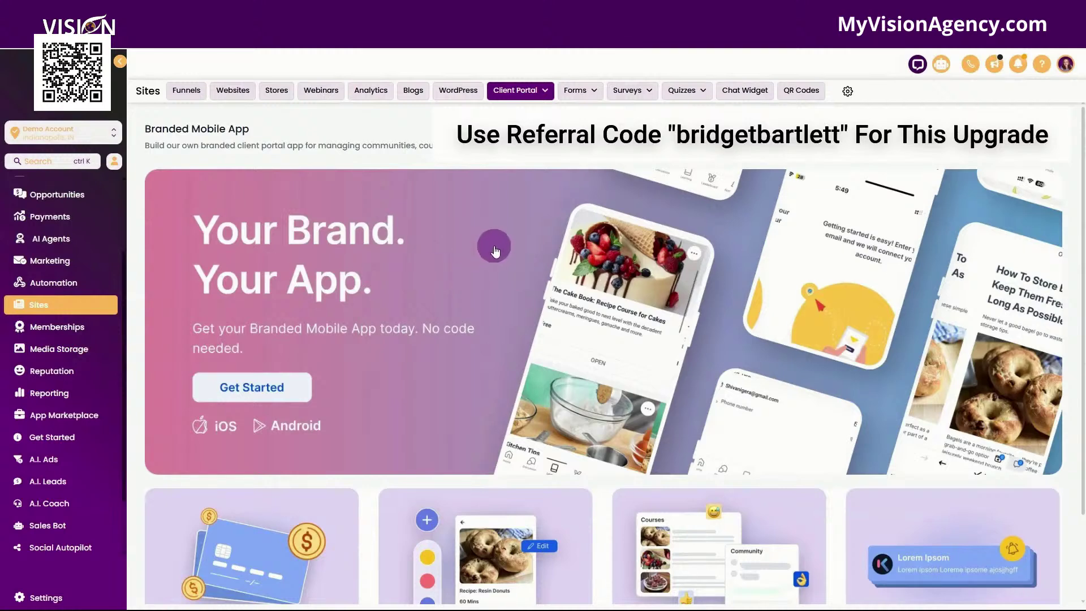
left_click(261, 389)
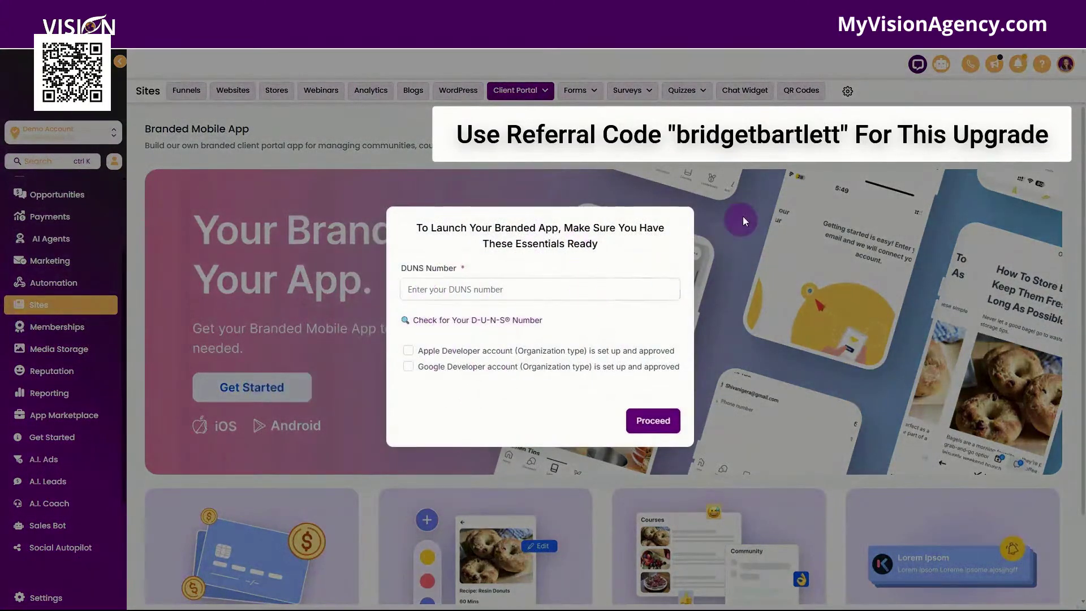
left_click(758, 202)
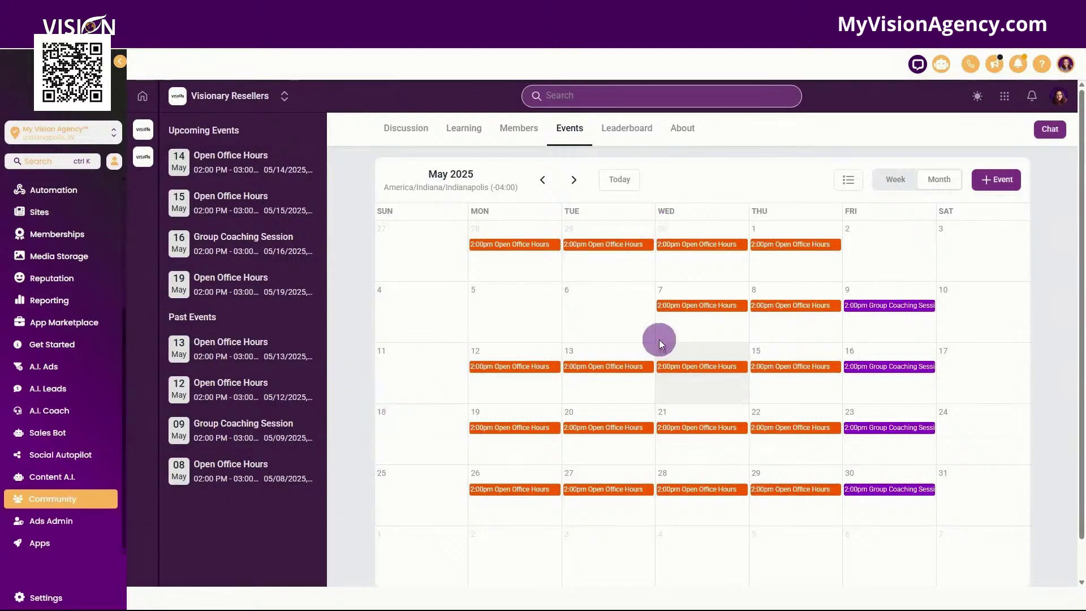
Step: View the 14 May Open Office Hours event details, then close the popup
left_click(684, 367)
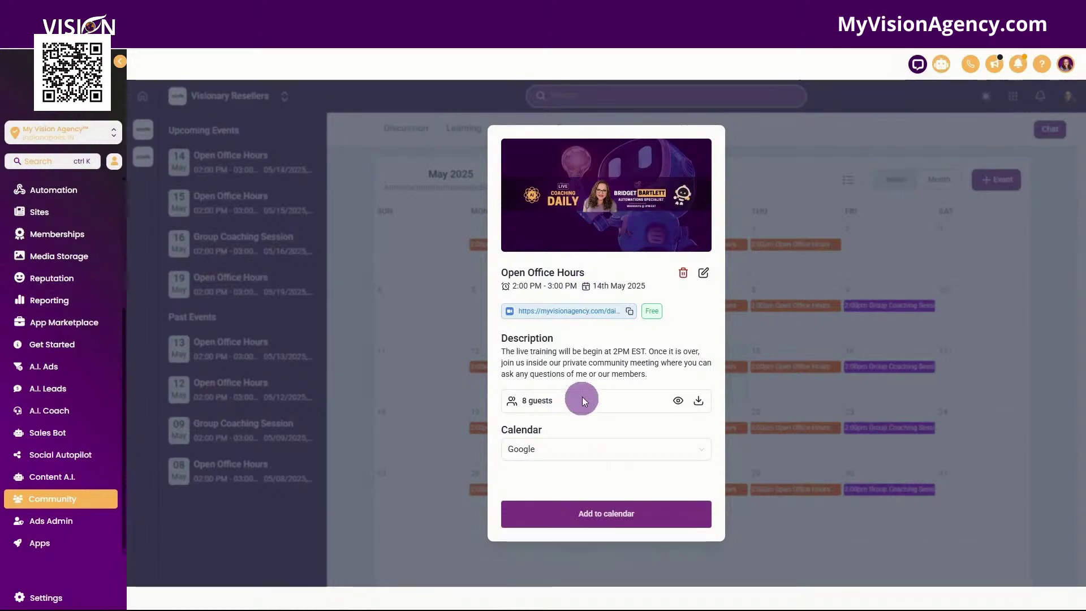
left_click(749, 167)
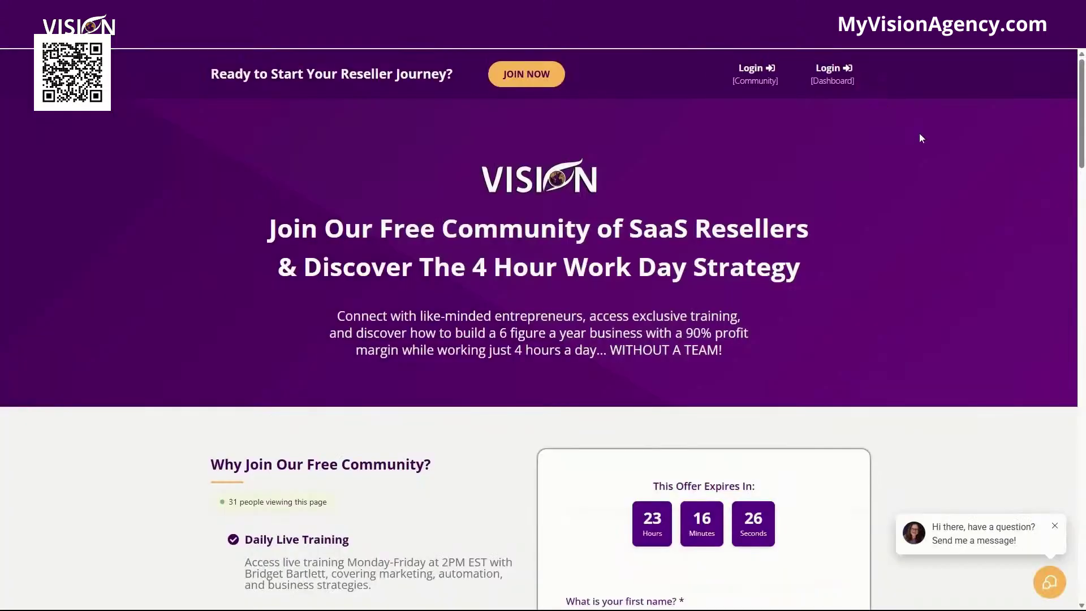
scroll(950, 157, "down", 5)
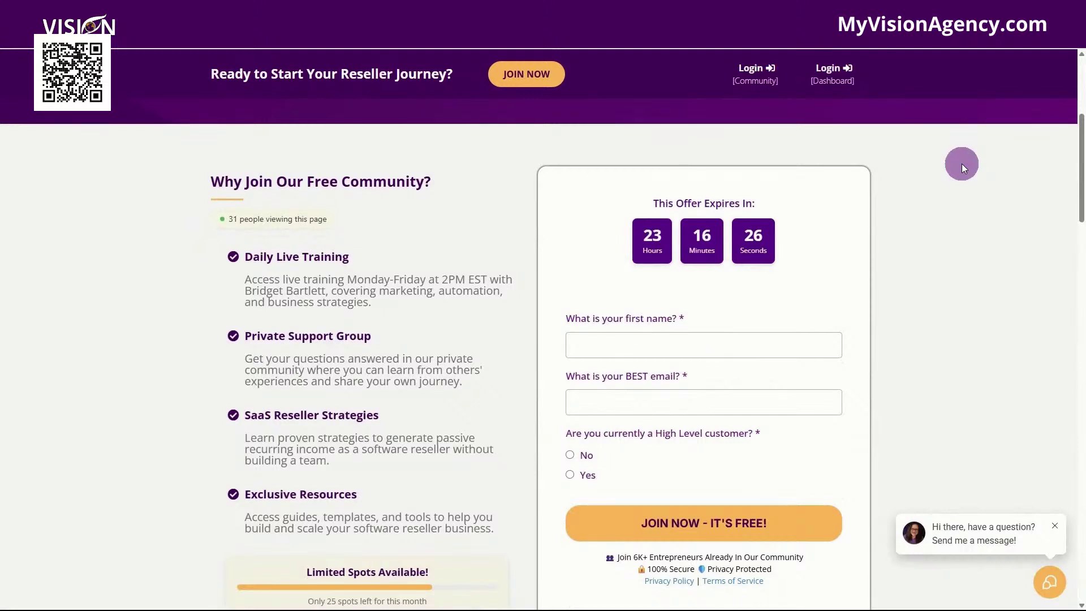
scroll(961, 164, "down", 1)
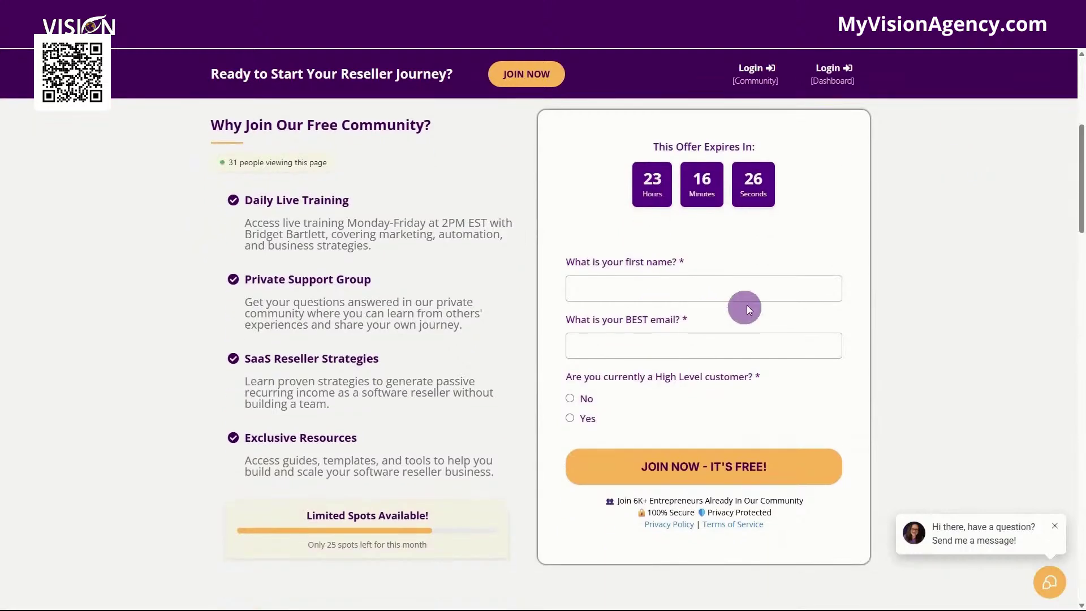